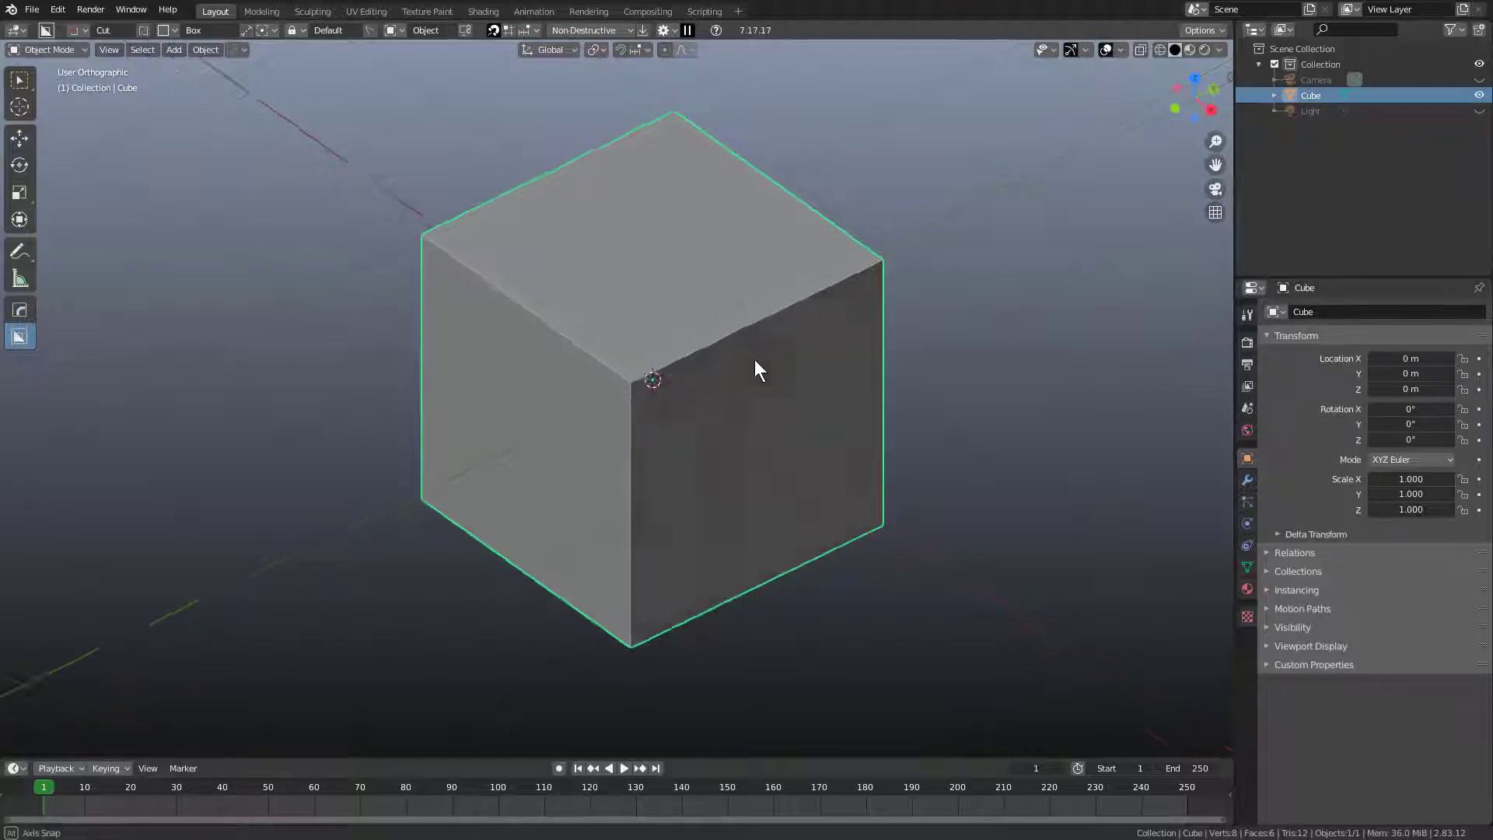
Step: Set BoxCutter's orient method to Local and try a box cut about 1.18 deep on the cube's top face
key(Tab)
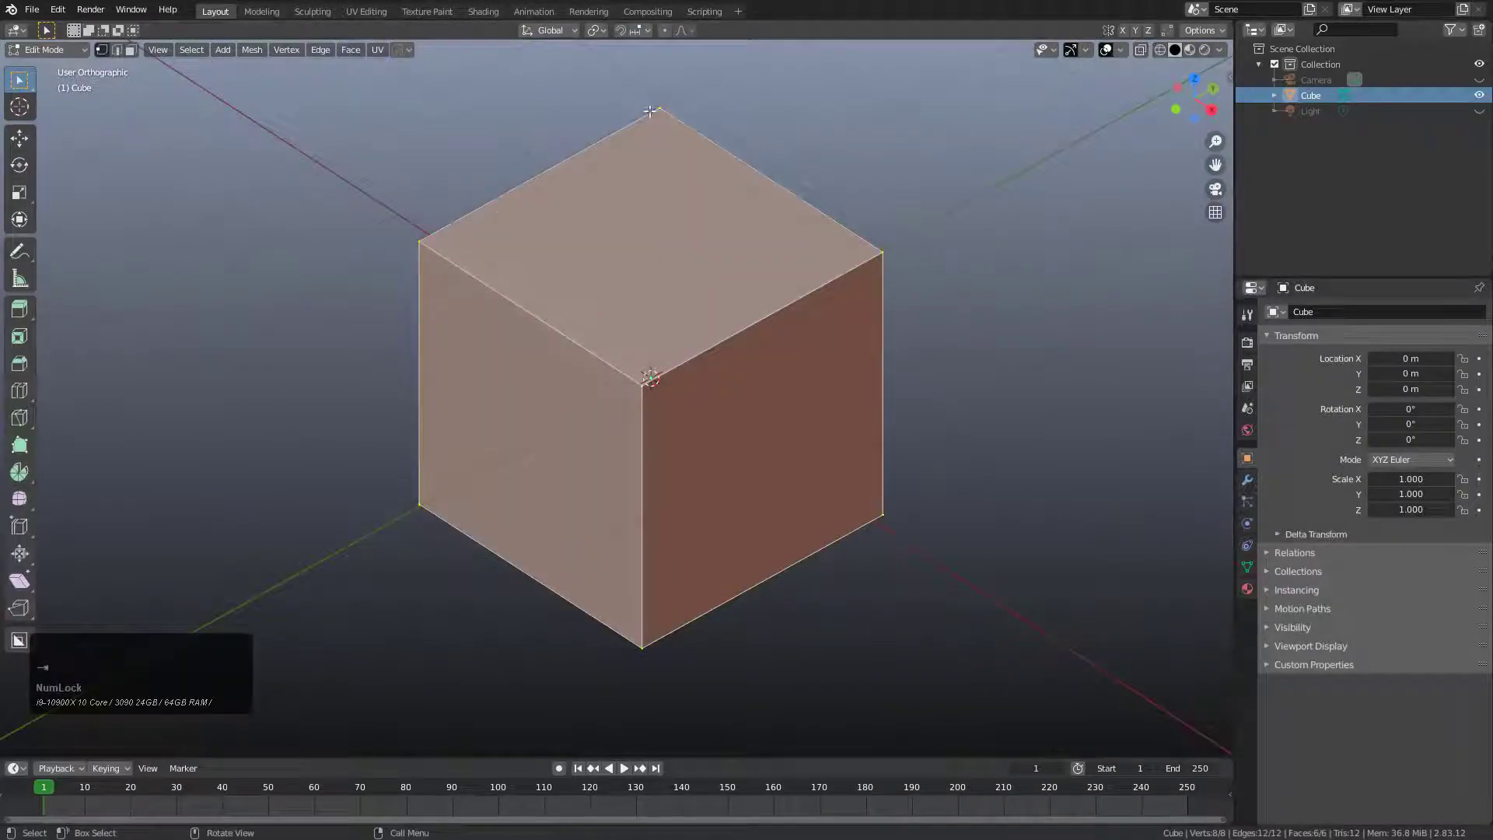
key(Tab)
click(391, 30)
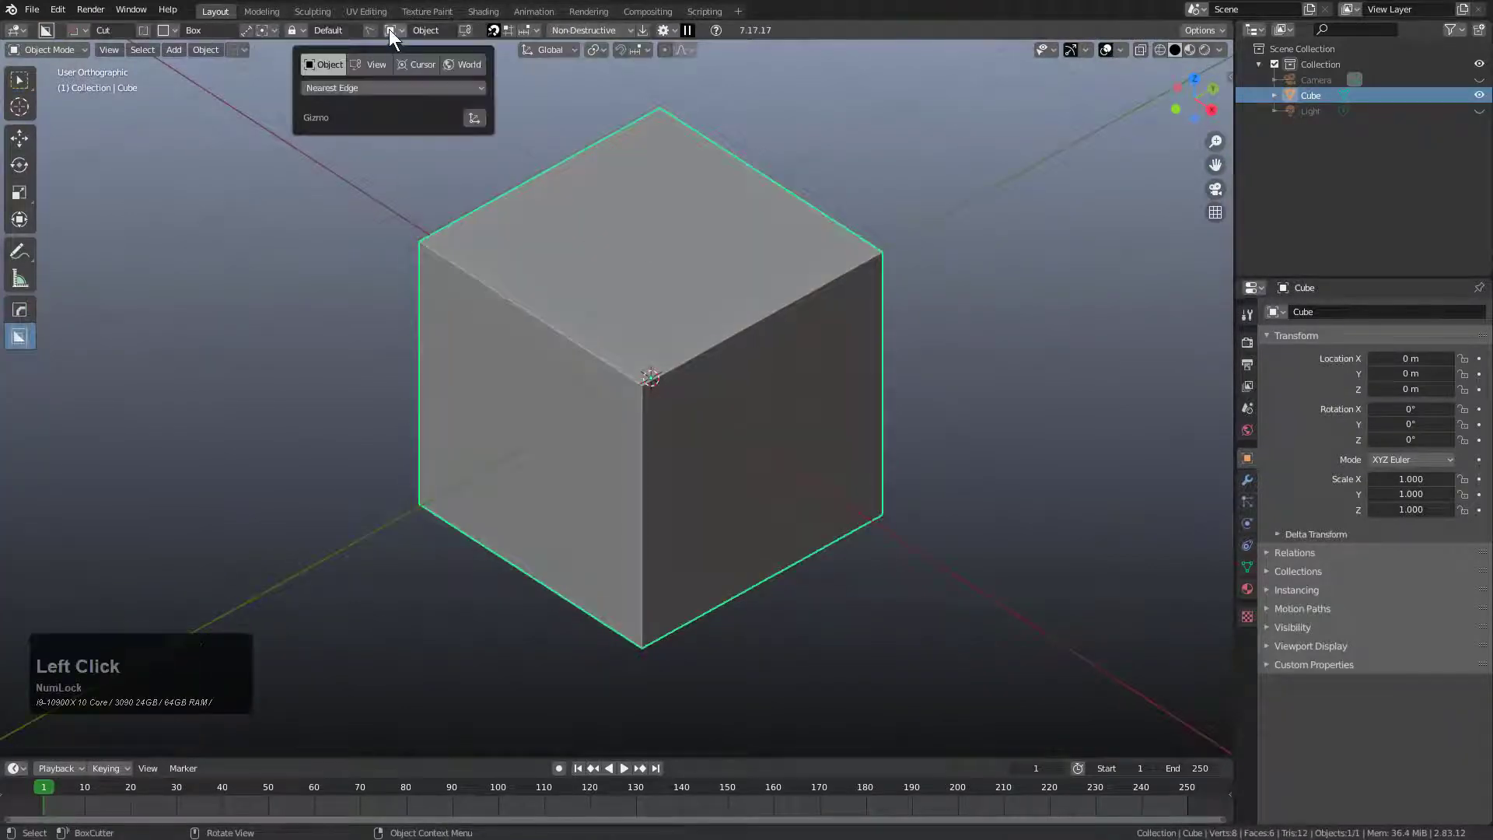
click(367, 90)
click(362, 113)
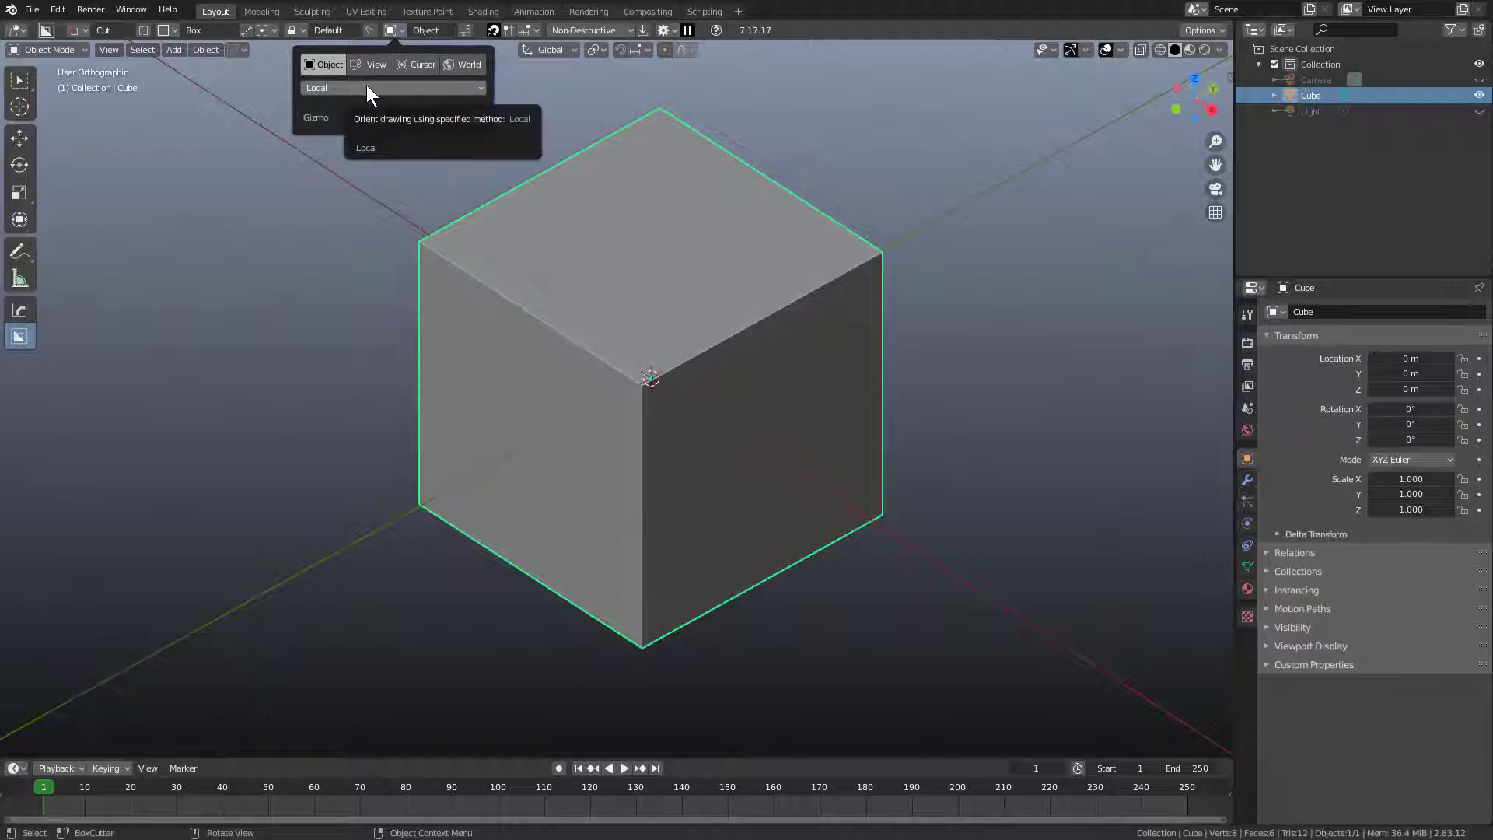
mouse_move(721, 220)
mouse_down()
mouse_move(698, 294)
mouse_move(743, 389)
mouse_up()
right_click(723, 472)
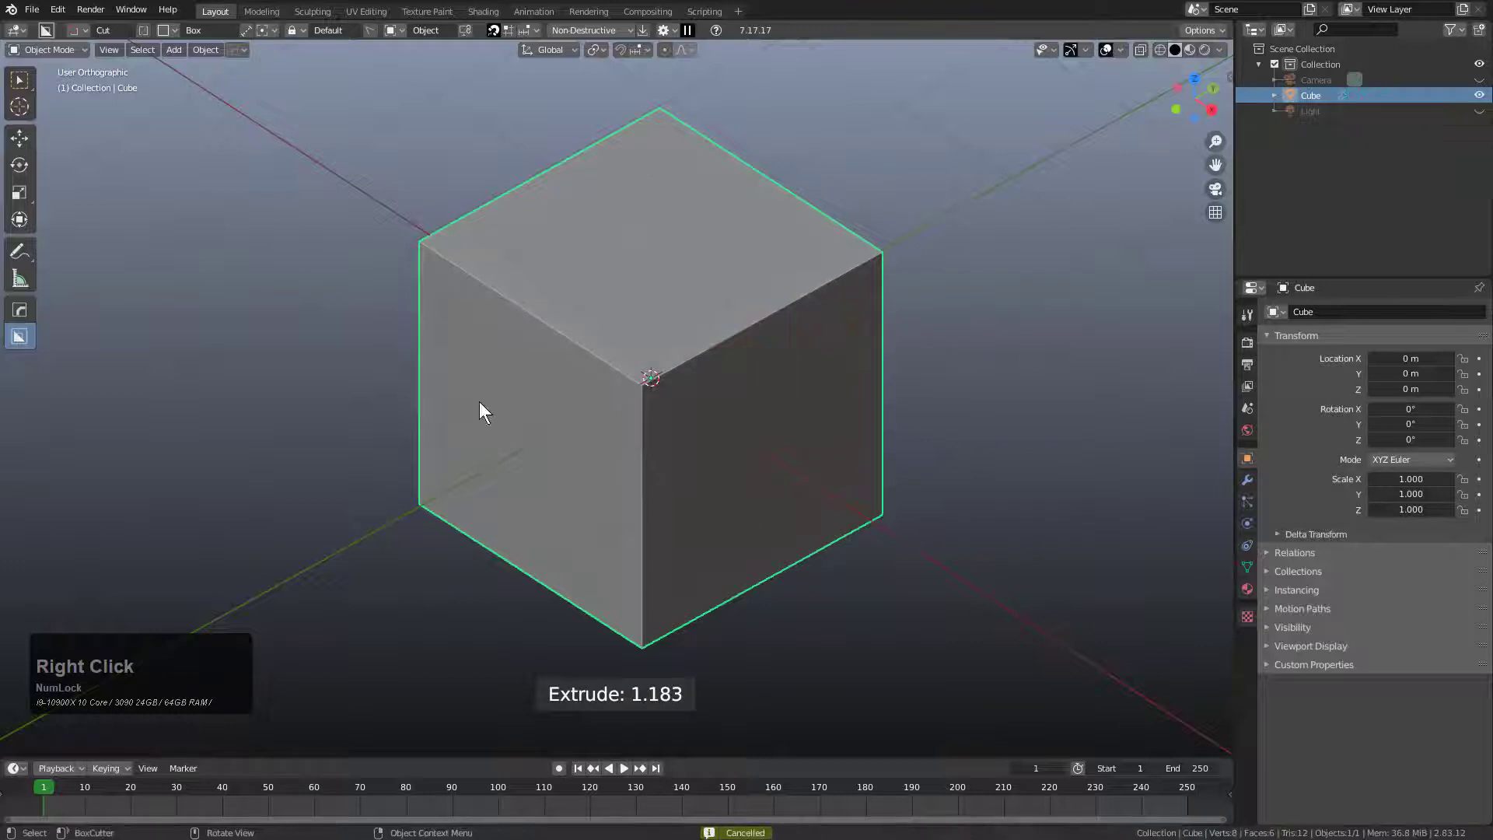
Step: Rotate the cube to about -46°, 10.5°, -33° and try a box cut about 2.09 deep across its visible faces
middle_click(831, 407)
key(r)
click(797, 333)
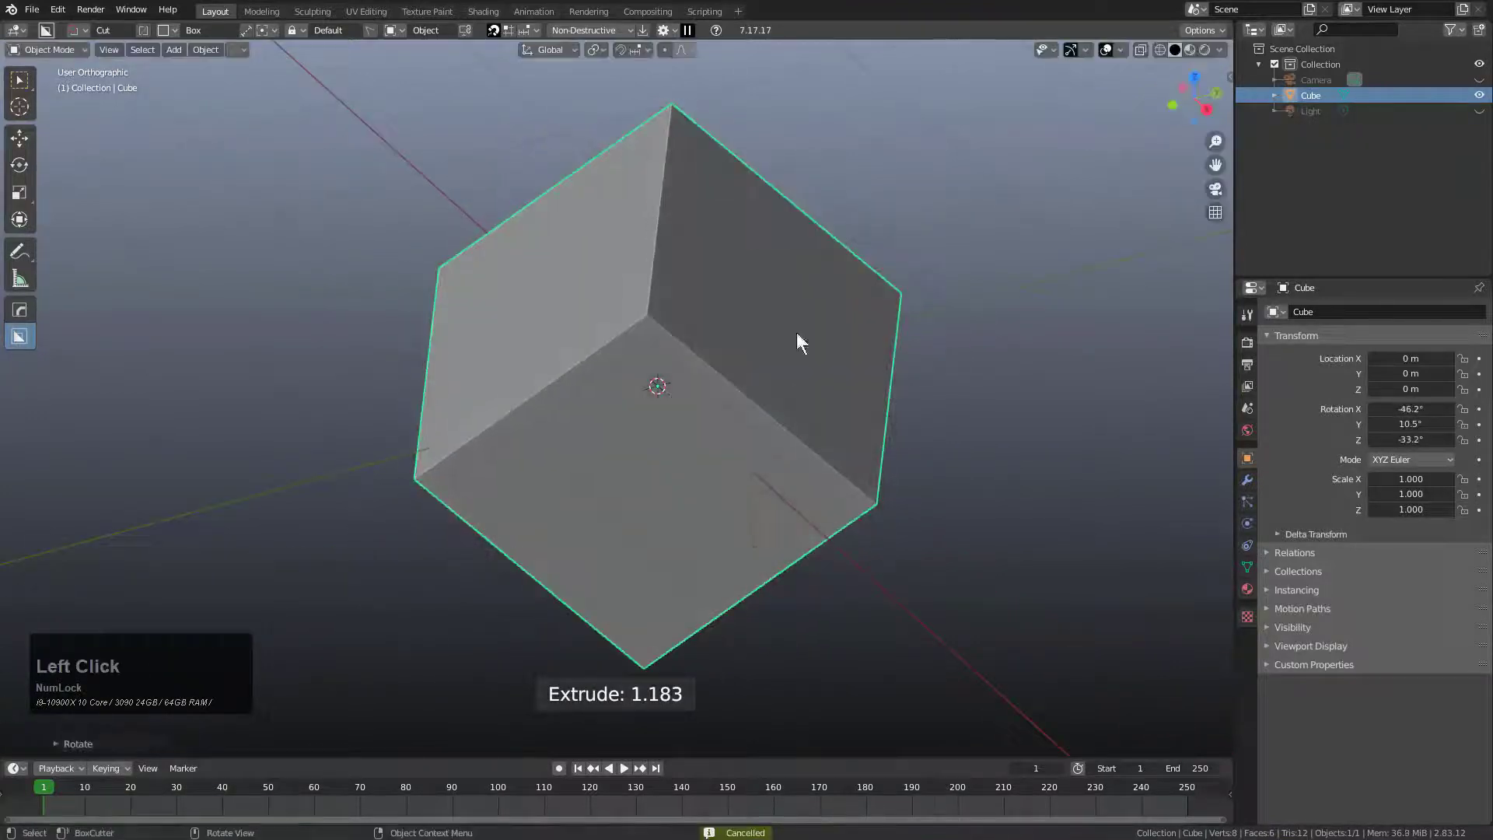
click(737, 459)
drag(711, 274, 816, 544)
right_click(515, 627)
Step: Trackball-rotate the cube to about 26°, -9°, -118° and try a box cut about 1.55 deep over the edge of its front-facing face
key(r)
key(r)
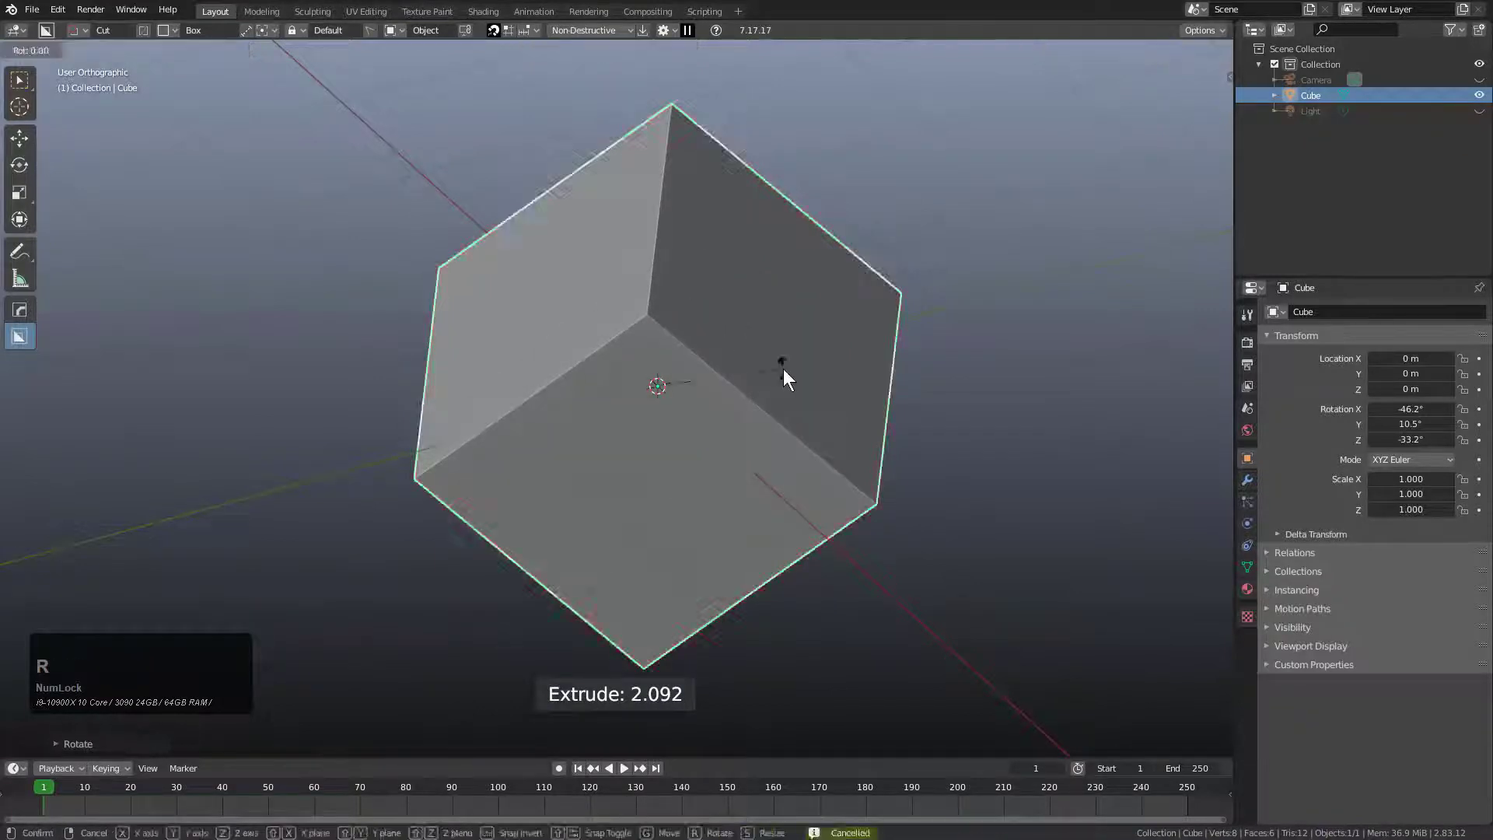
click(669, 273)
drag(609, 333, 754, 180)
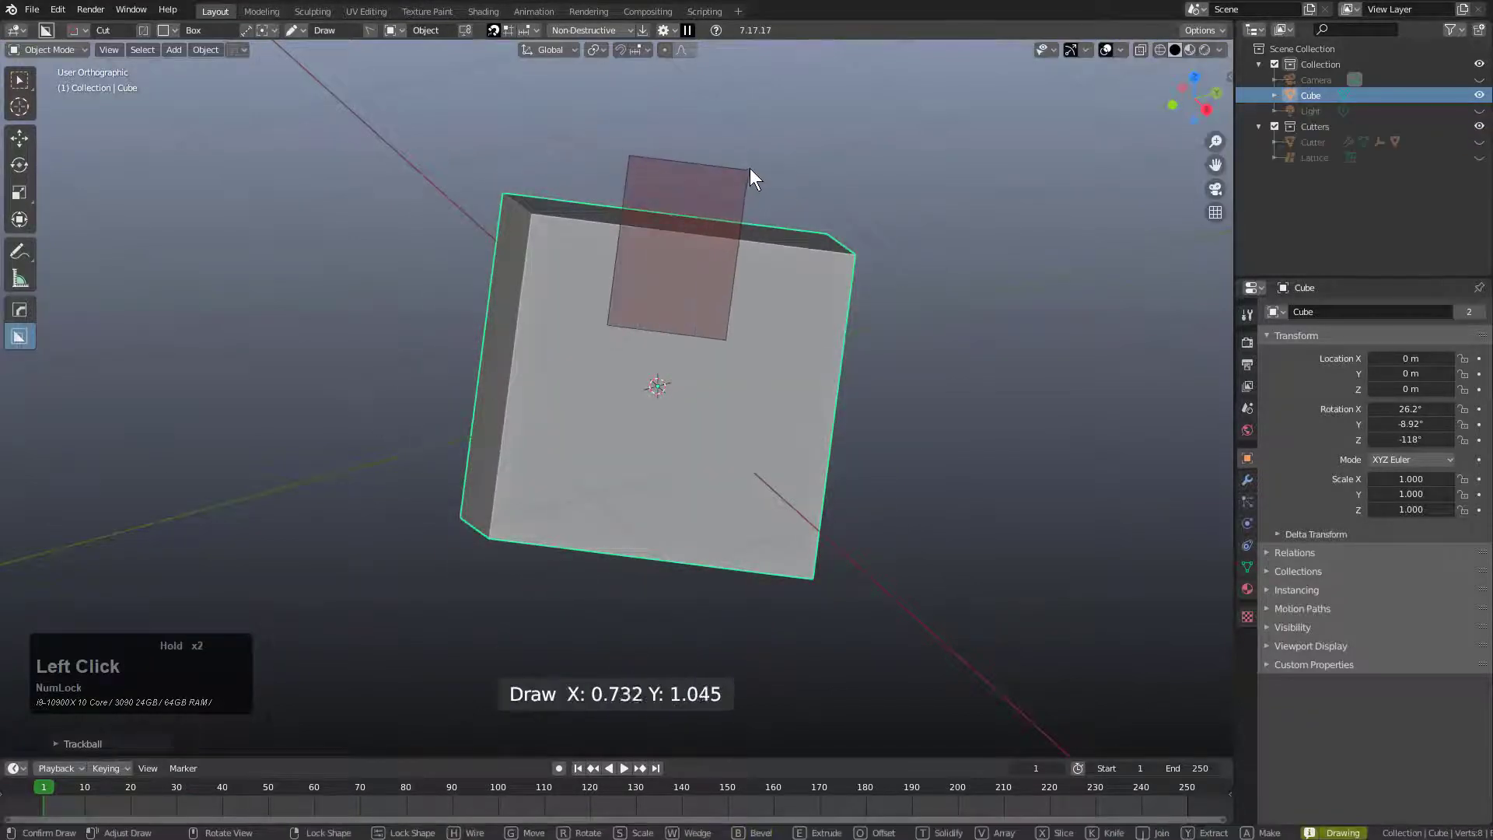
right_click(563, 137)
middle_drag(563, 137, 614, 286)
right_click(778, 301)
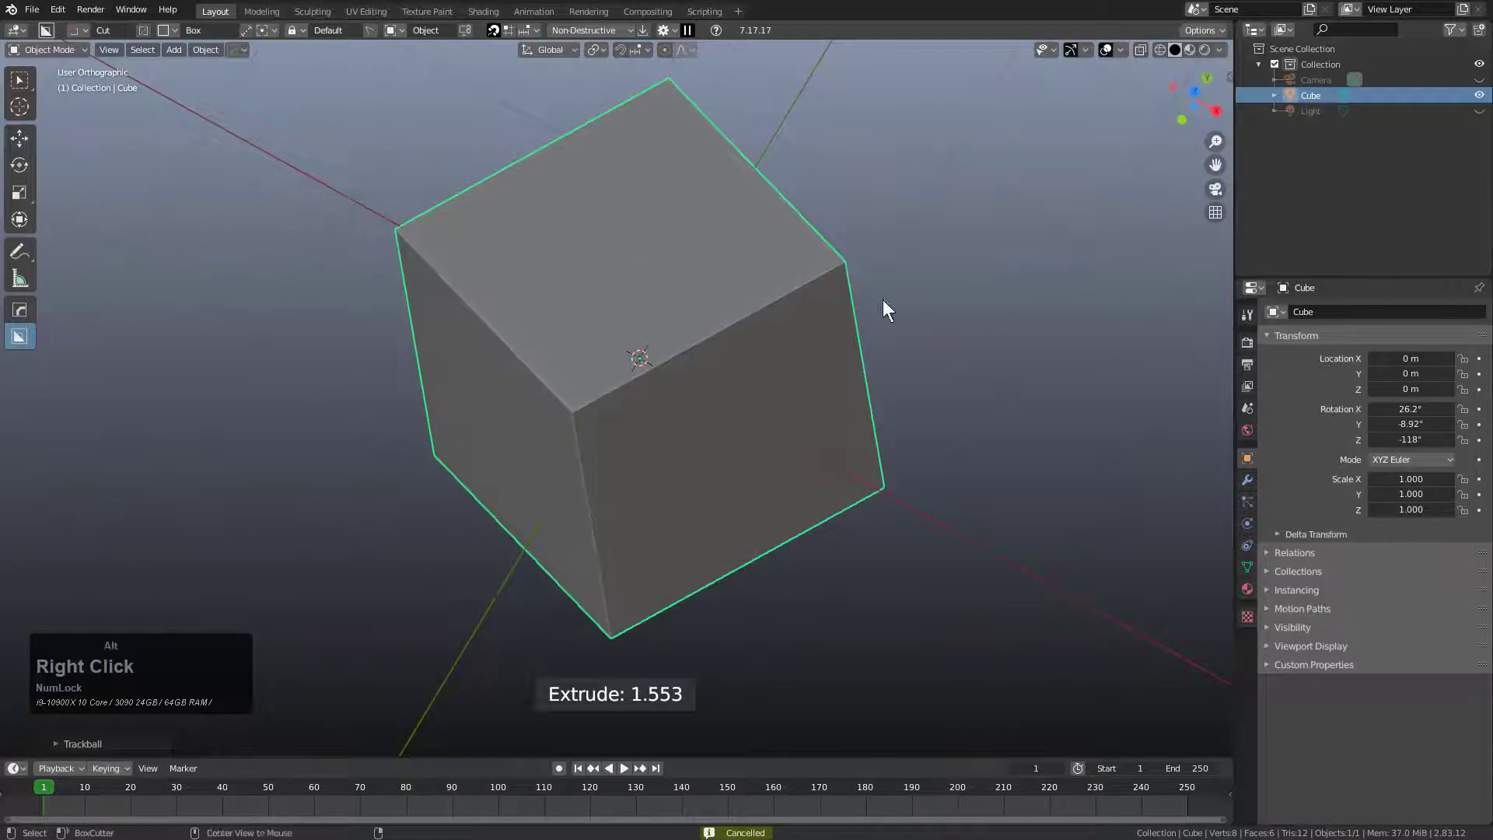
Step: Clear the cube's rotation
key(alt+r)
middle_drag(790, 360, 593, 400)
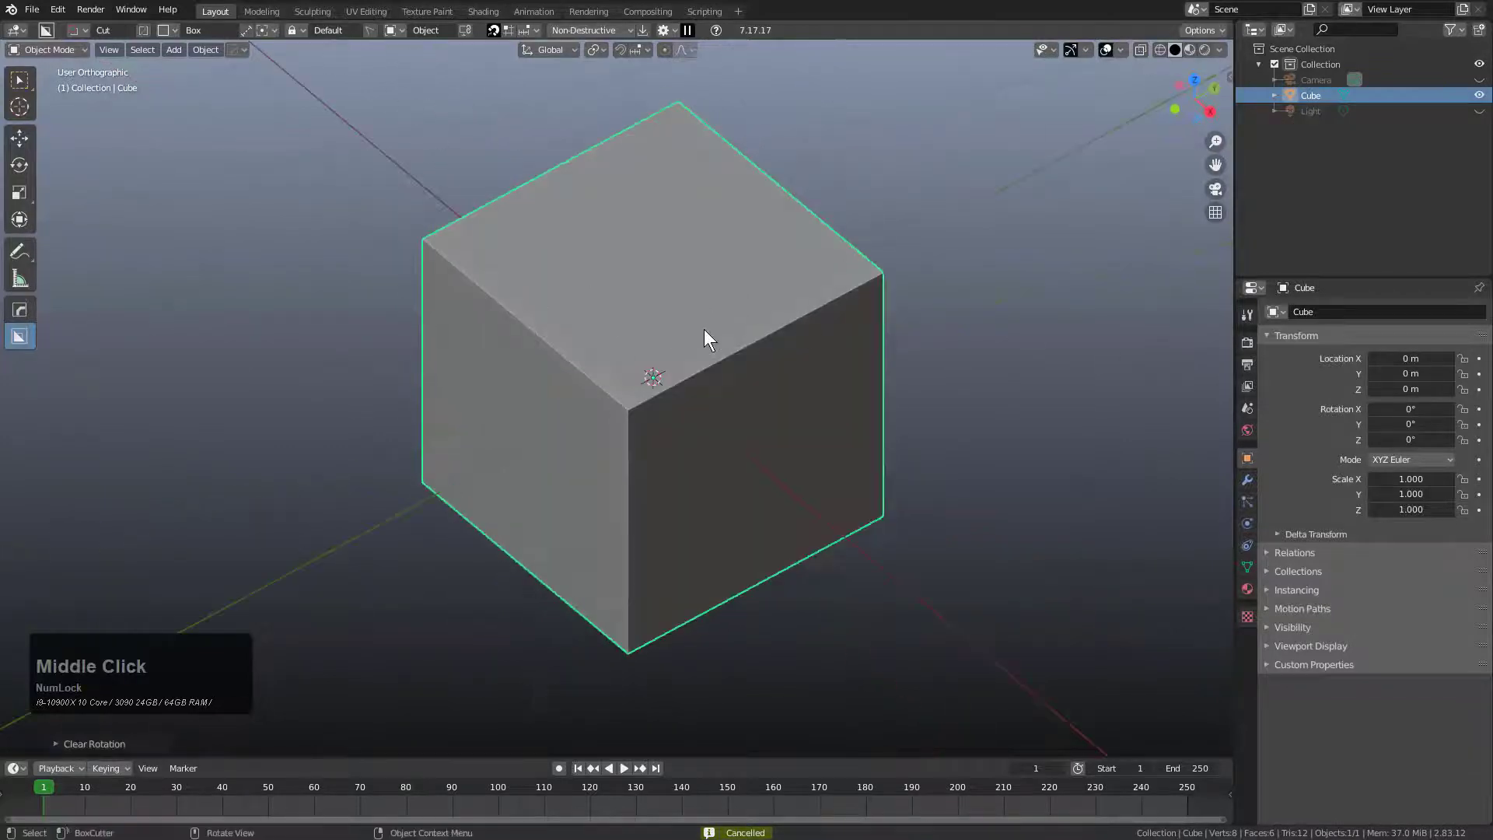
Step: Connect two opposite corners of the cube's top face with a diagonal edge and display the cube's wireframe in Object Mode
key(Tab)
click(431, 221)
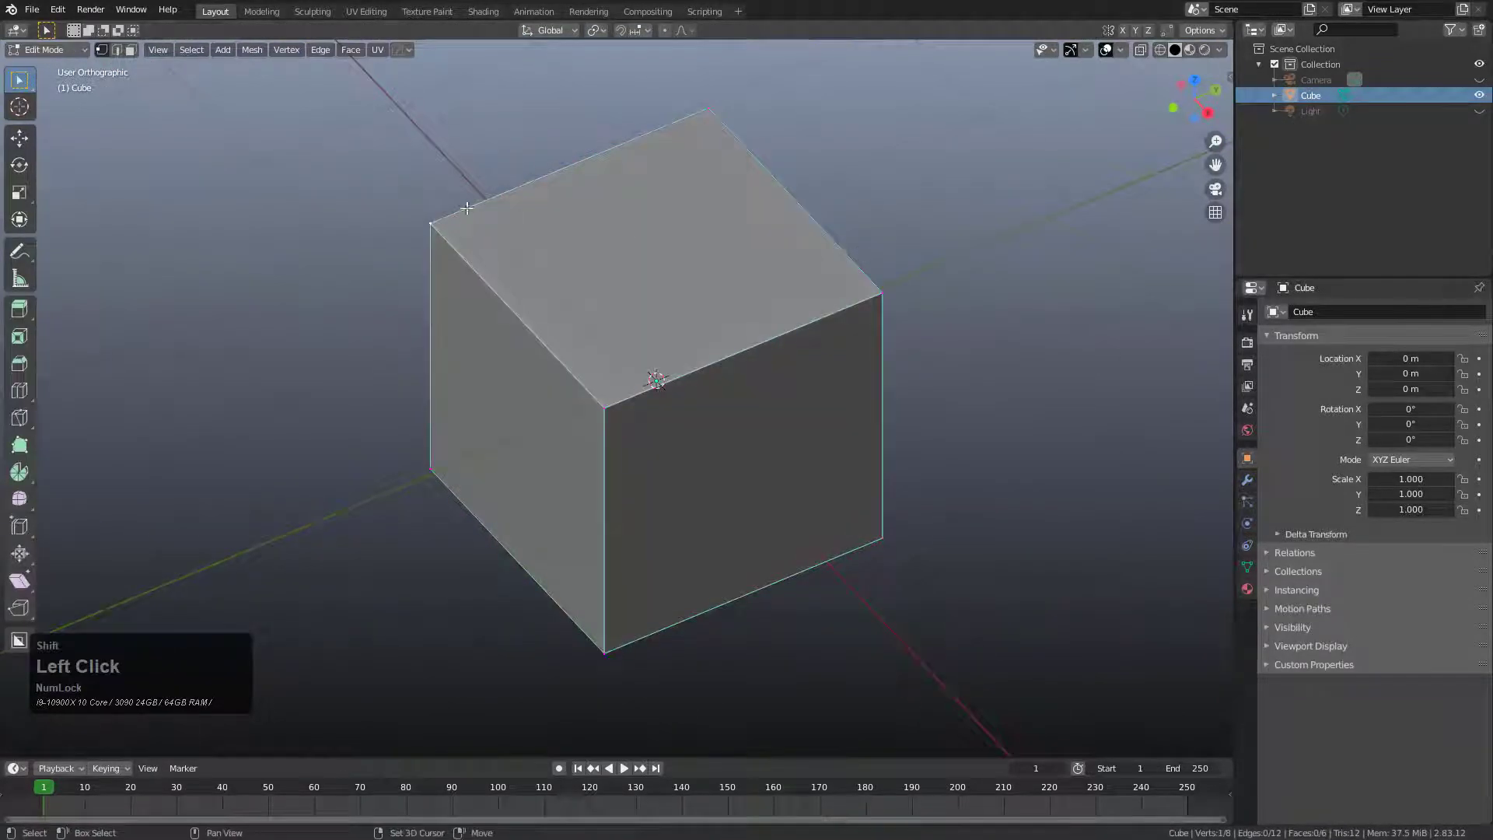
shift+click(907, 289)
key(j)
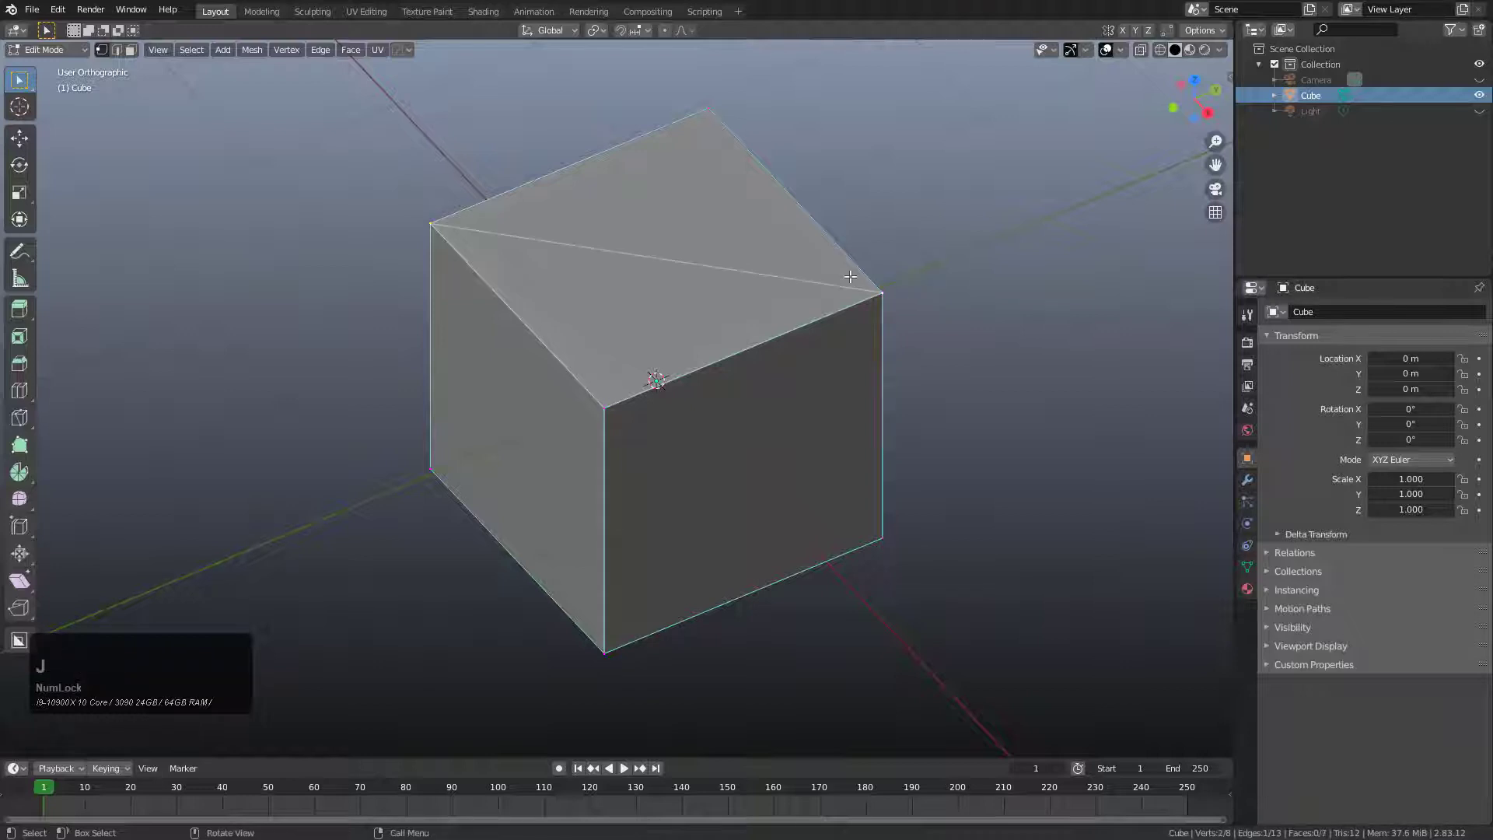
key(Tab)
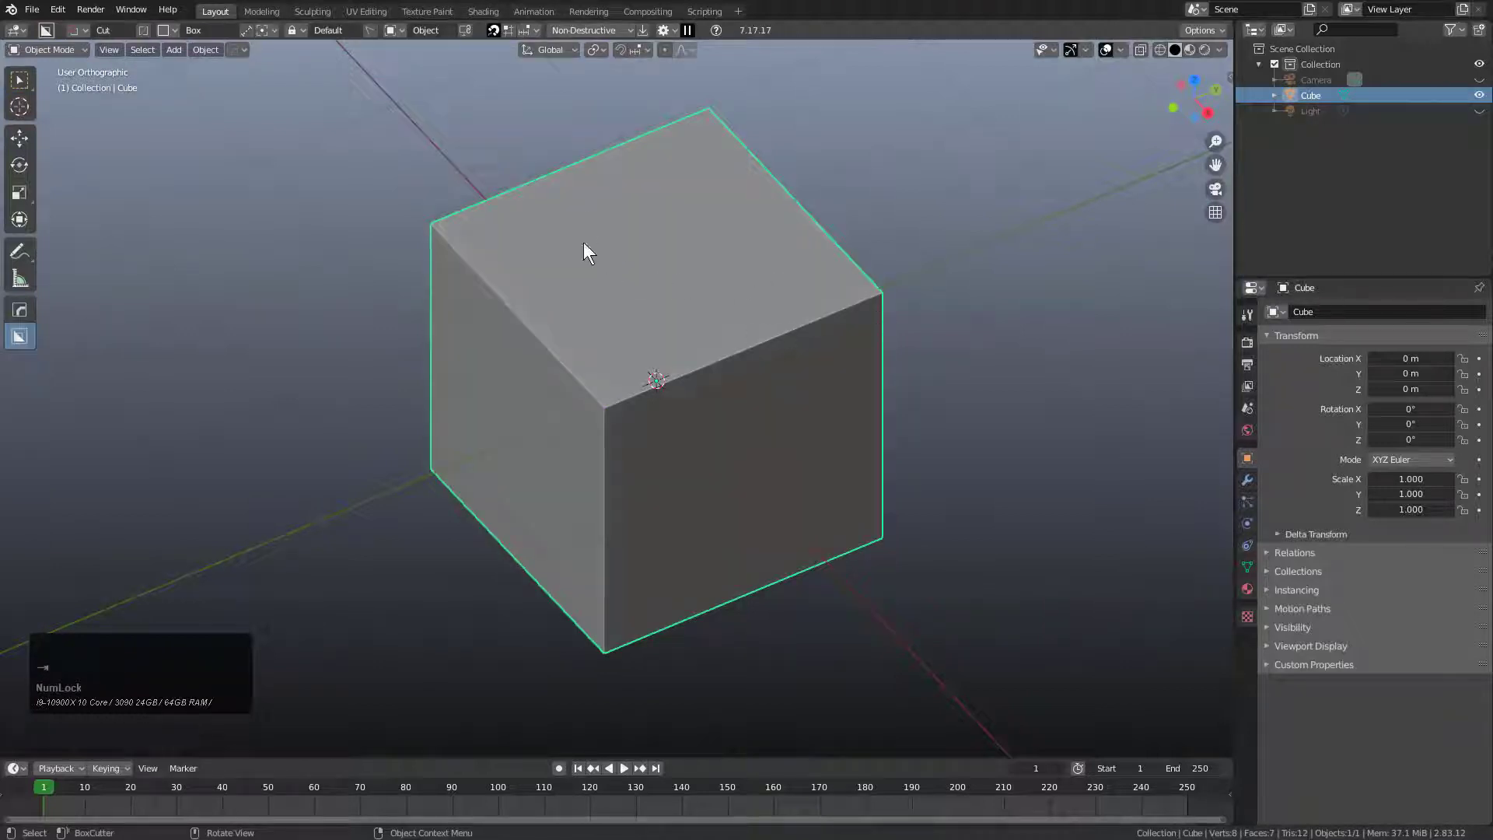
key(v)
click(614, 316)
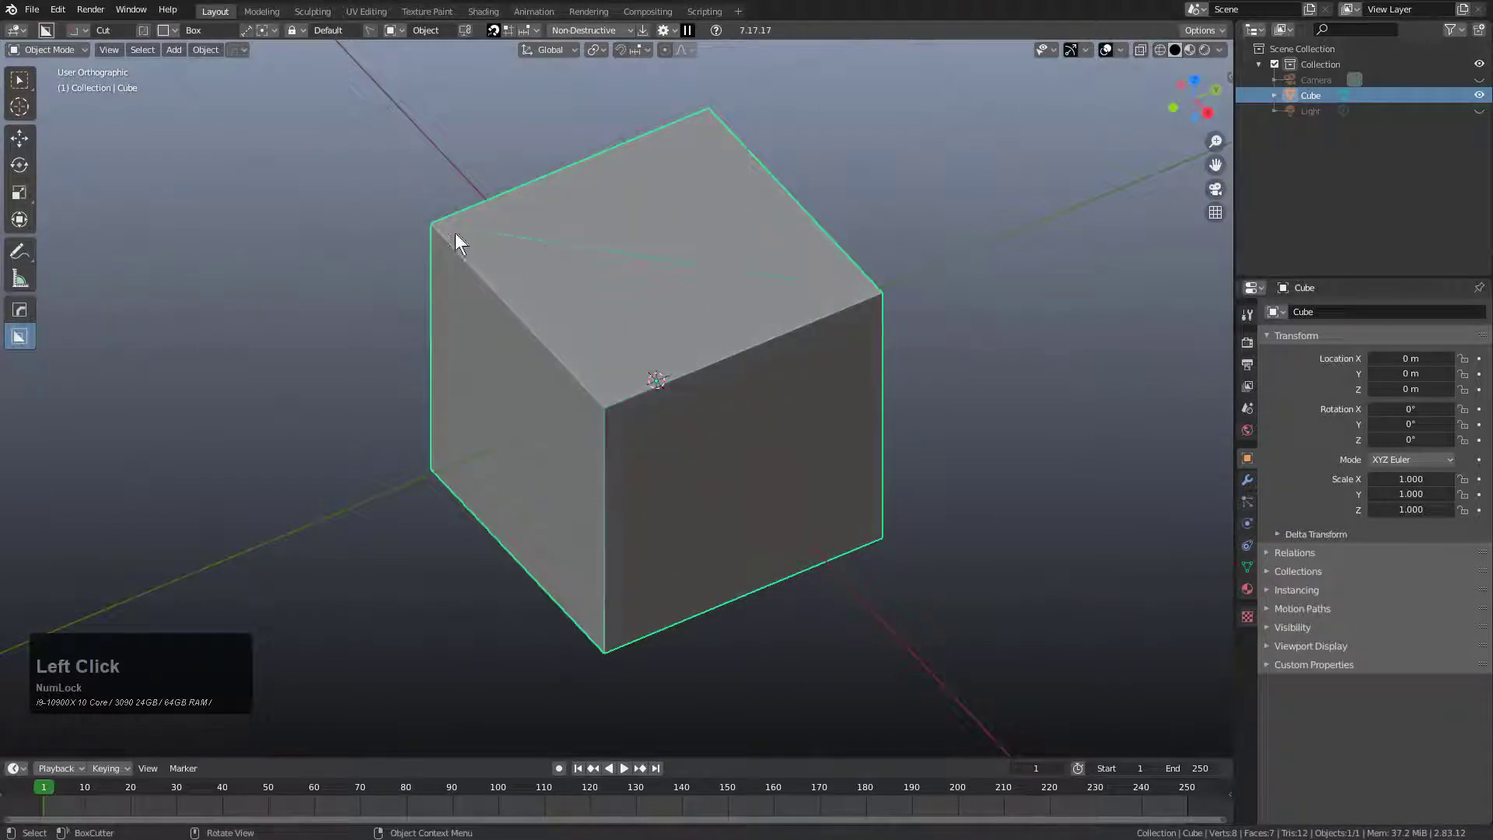
Step: Set BoxCutter's orient method to Nearest Edge and open the snapping options
click(403, 34)
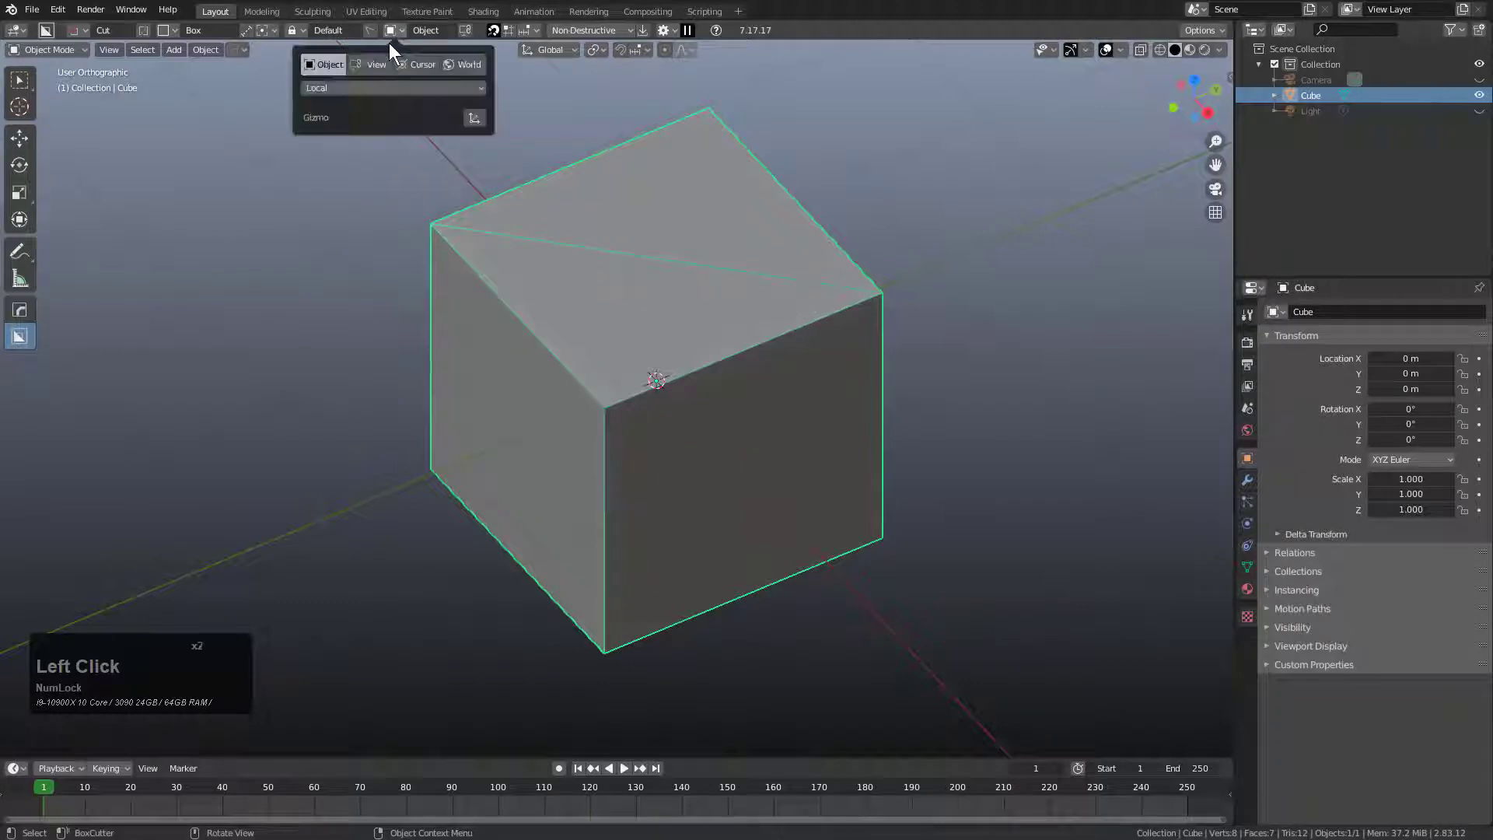
click(361, 87)
click(350, 120)
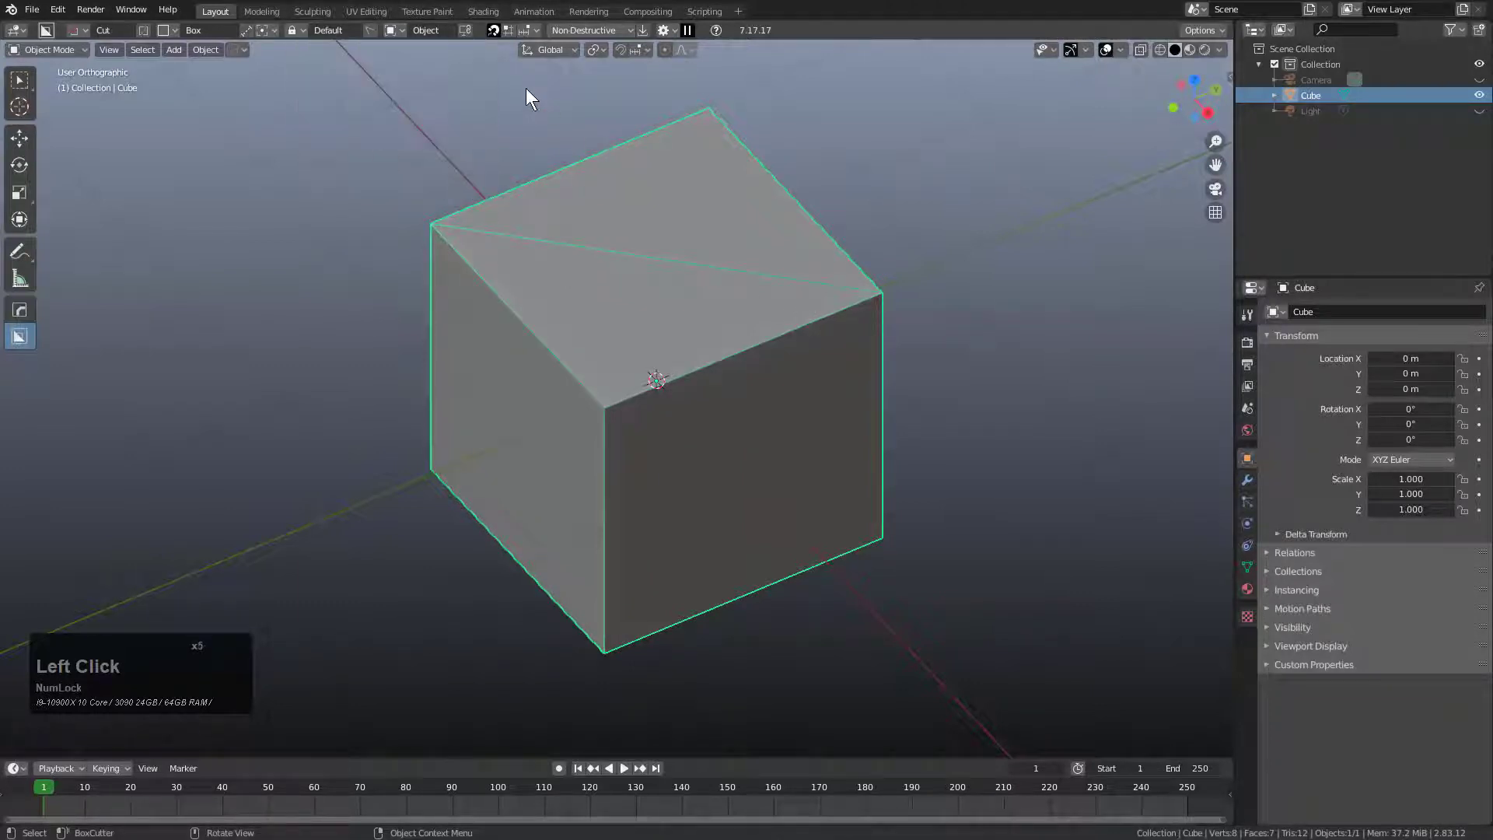
click(532, 32)
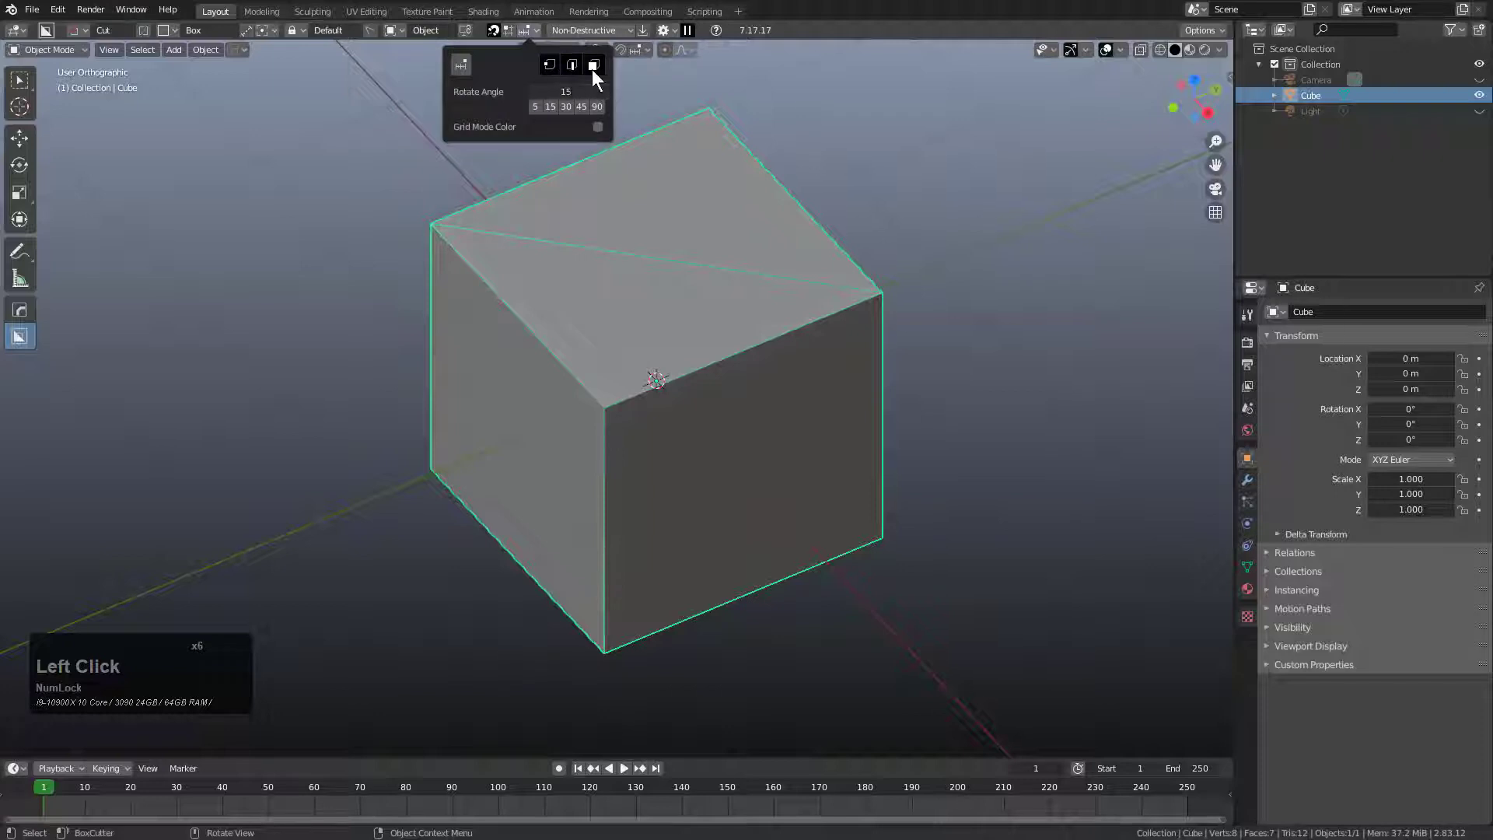
Step: Try a bevelled box cut along the top face's diagonal edge, centred on its midpoint, with a bevel width of about 0.05
key(ctrl)
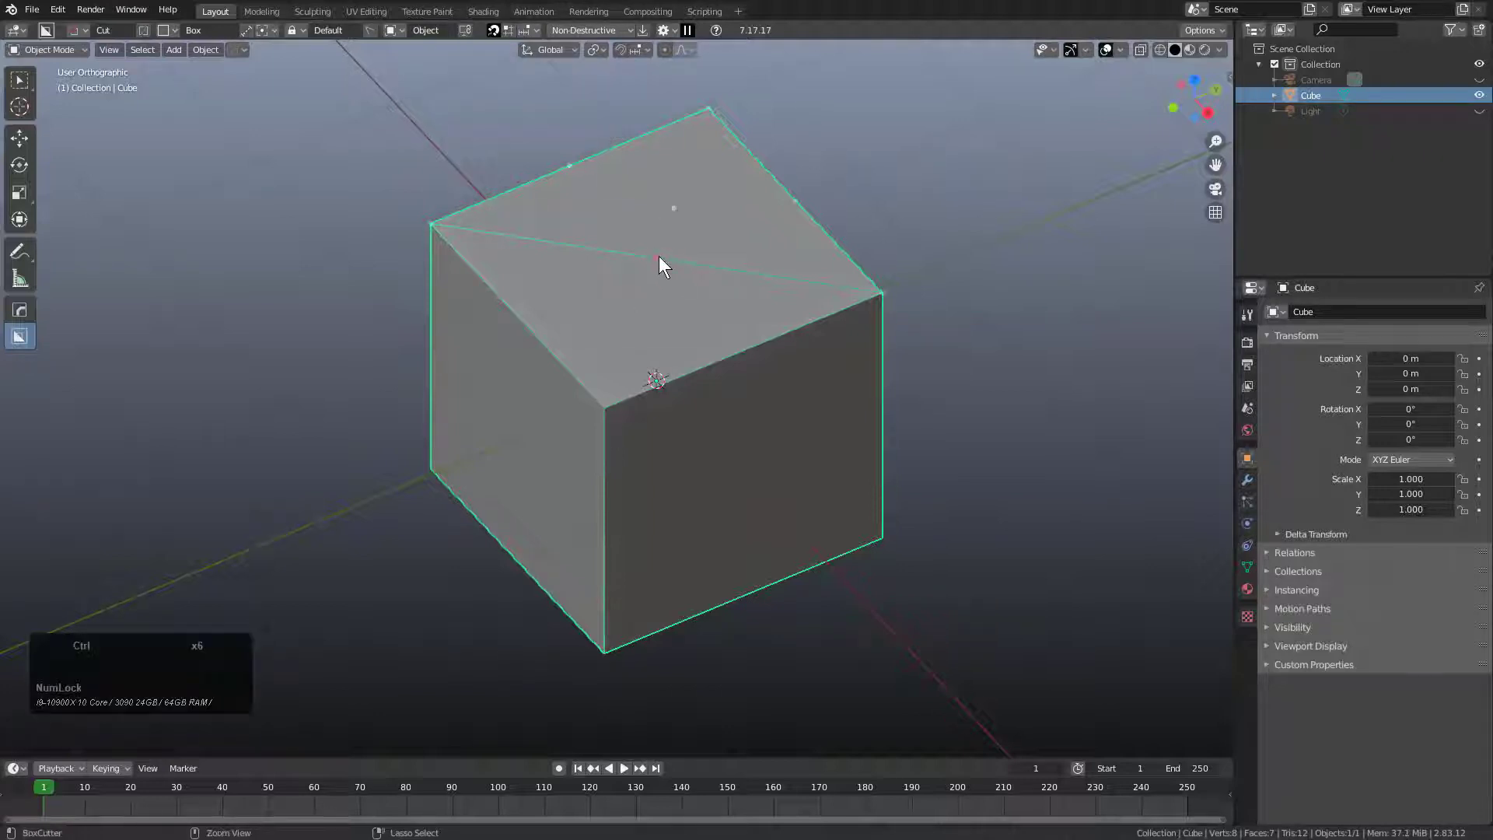
drag(655, 255, 782, 302)
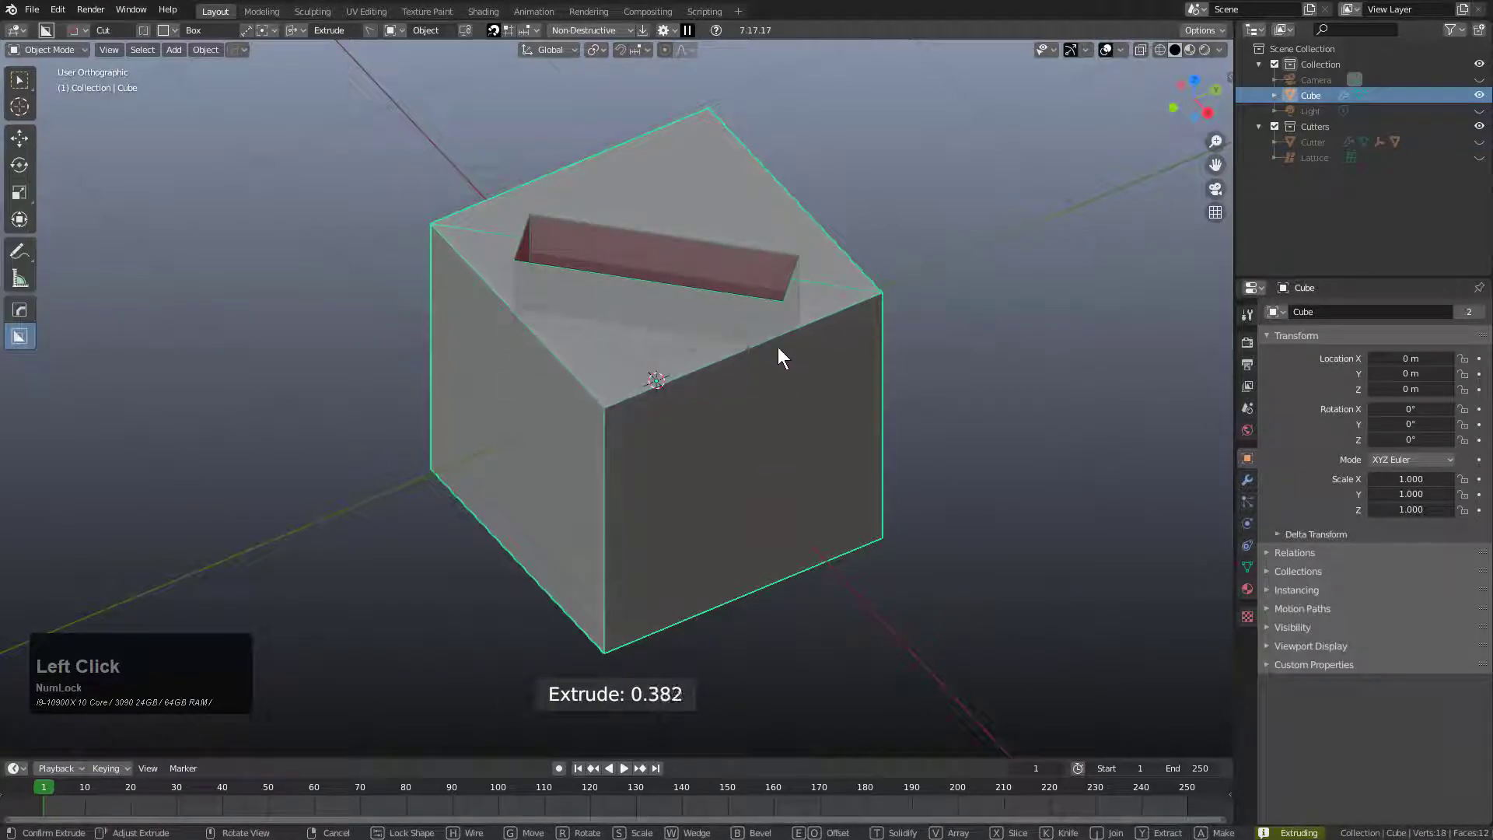
key(b)
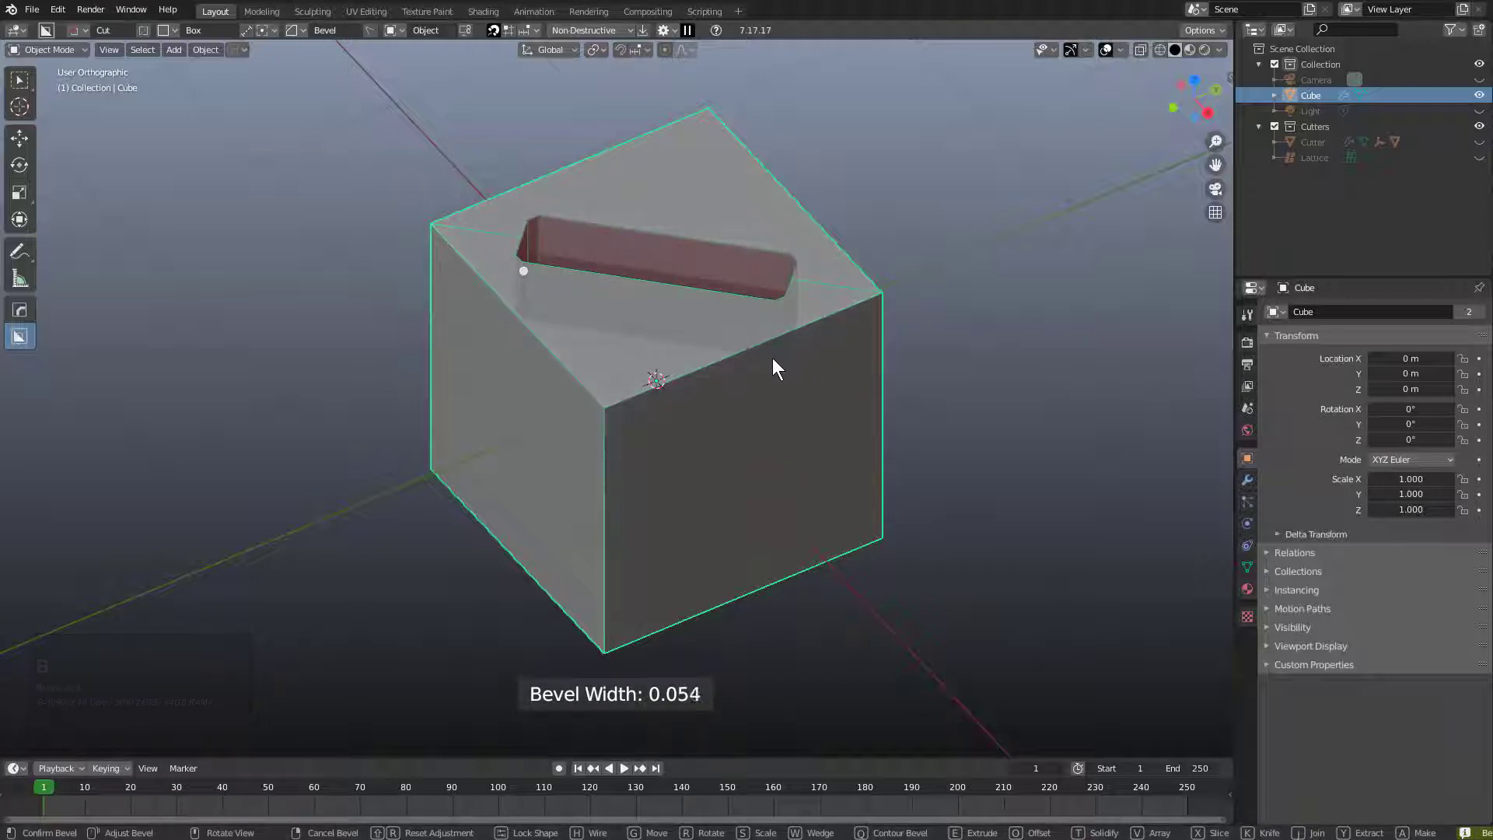
click(766, 360)
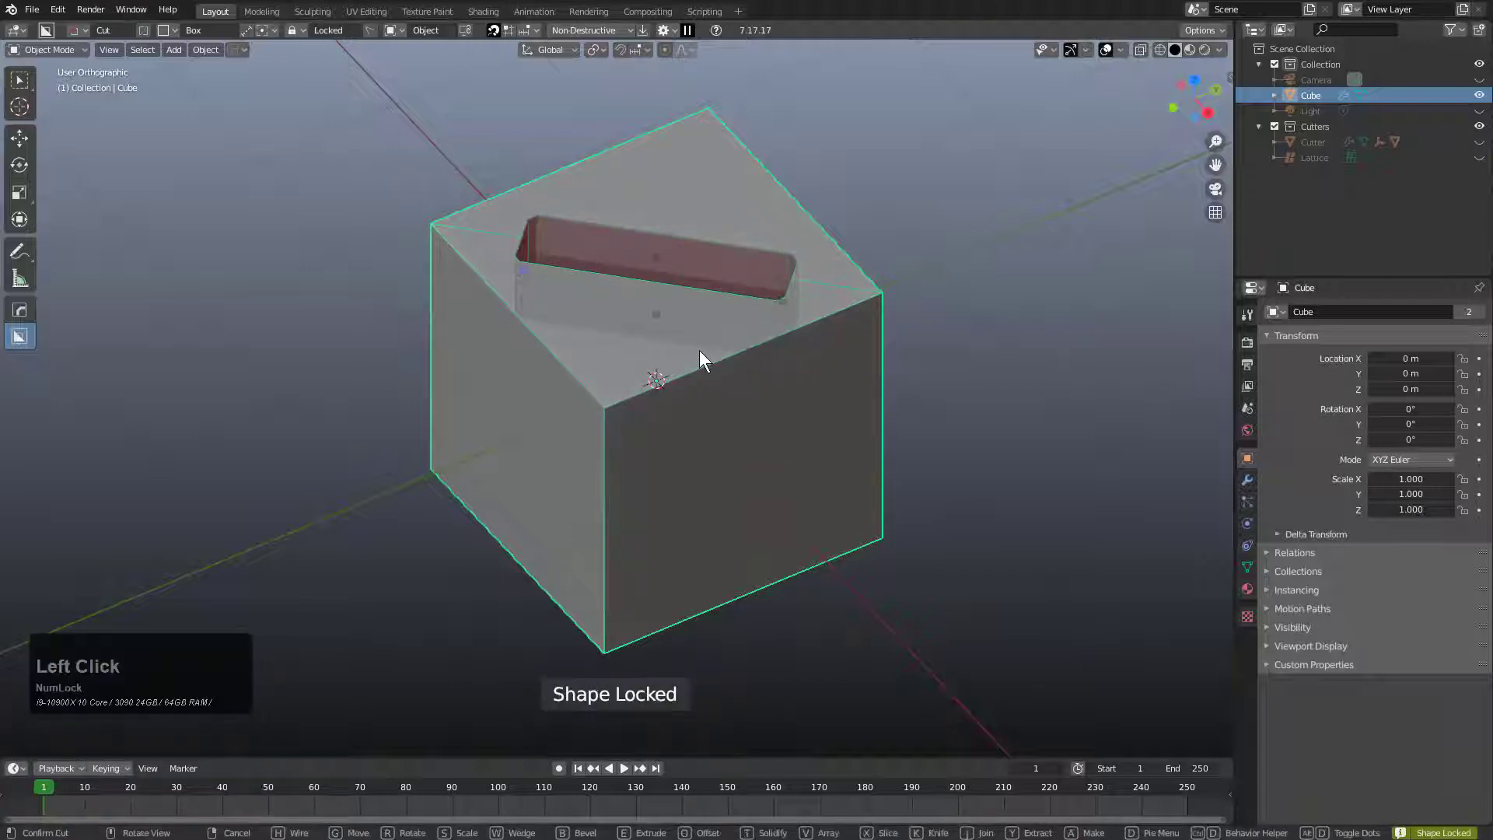
right_click(695, 394)
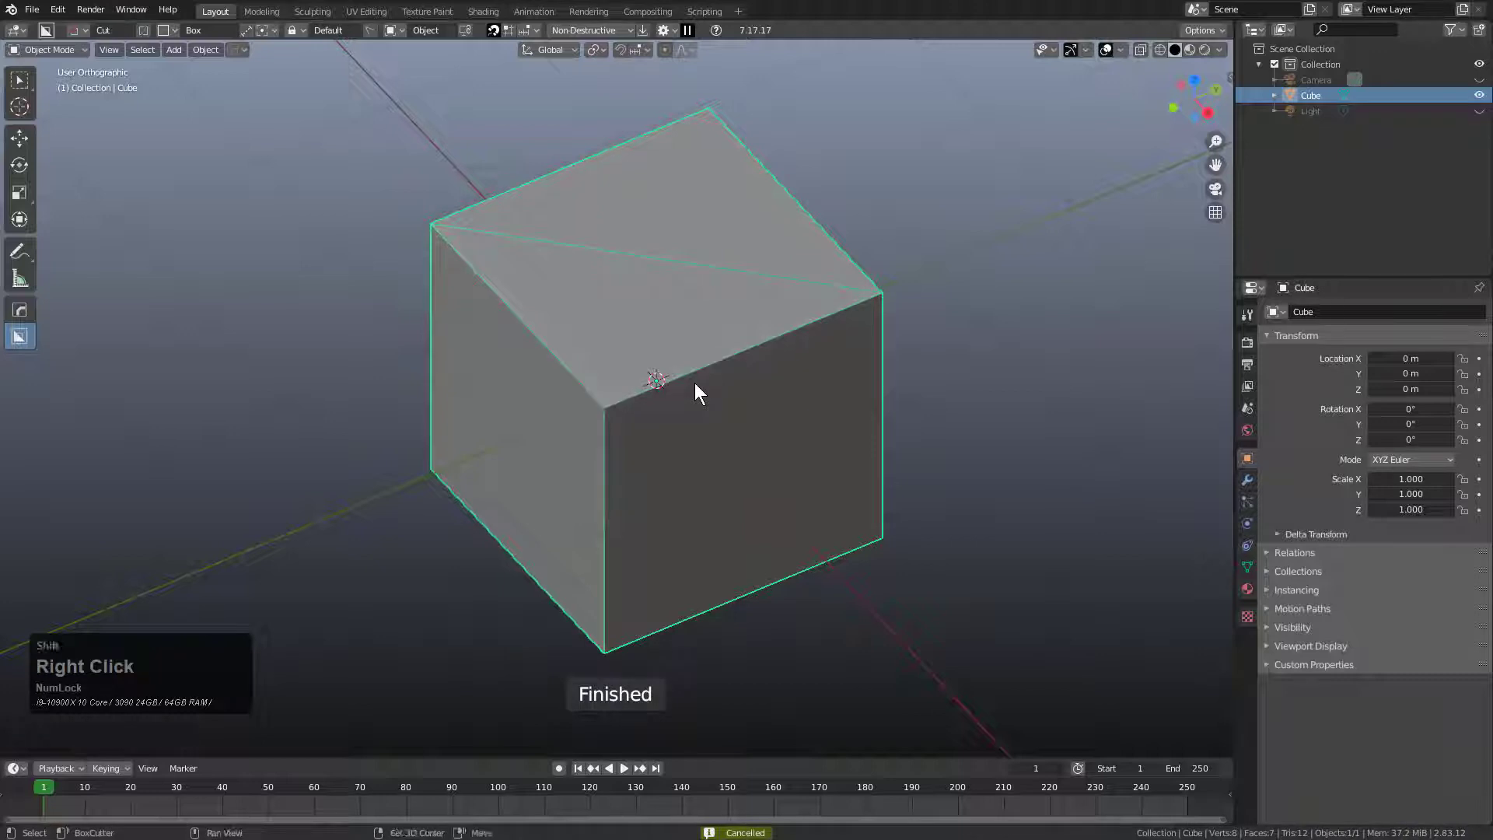
Step: Set the orient method to Local and try a box about 1.23 by 1.08 centred on the midpoint of the diagonal edge
key(v)
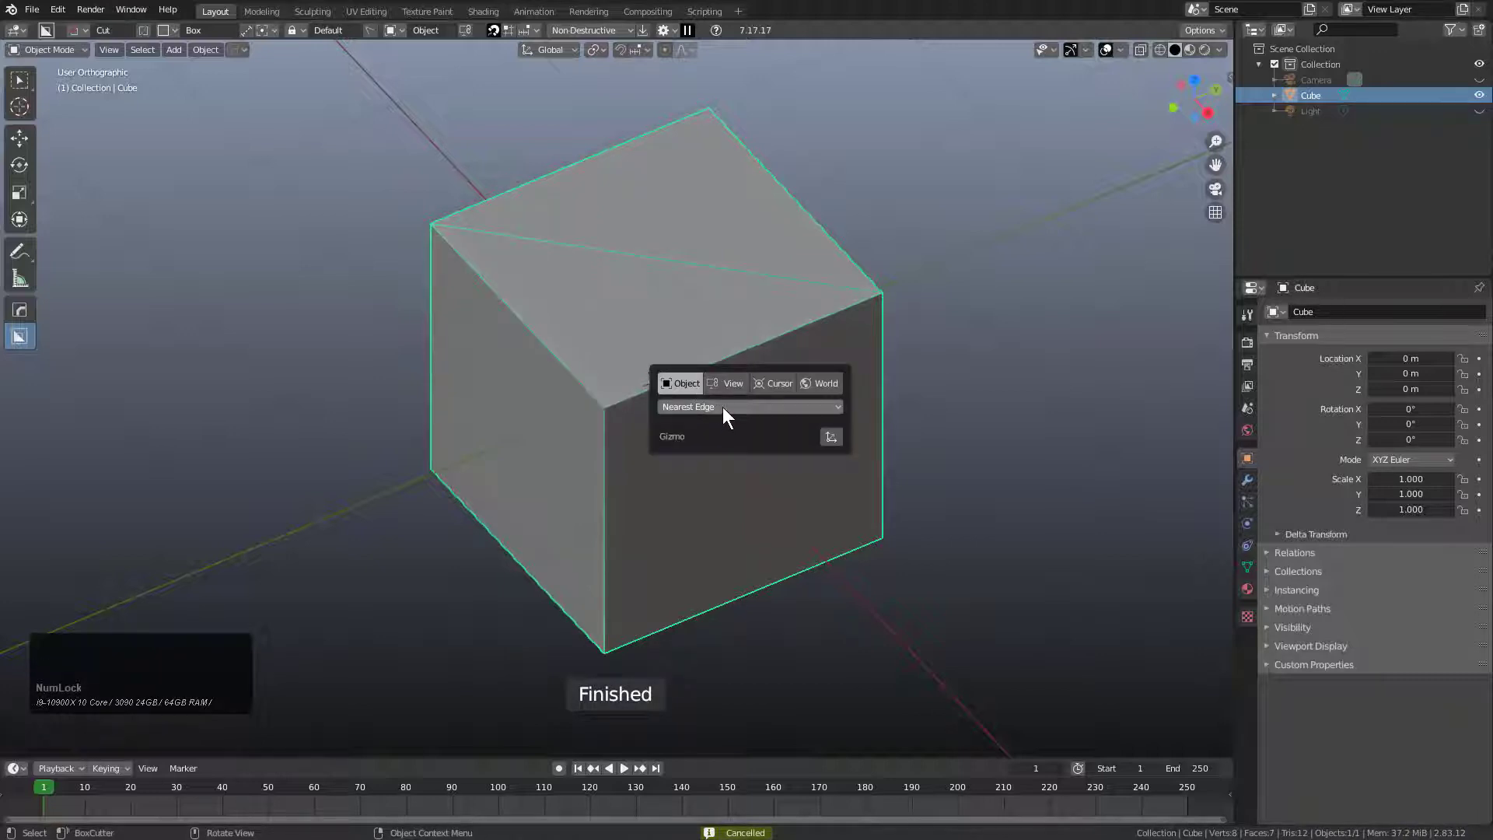
click(722, 408)
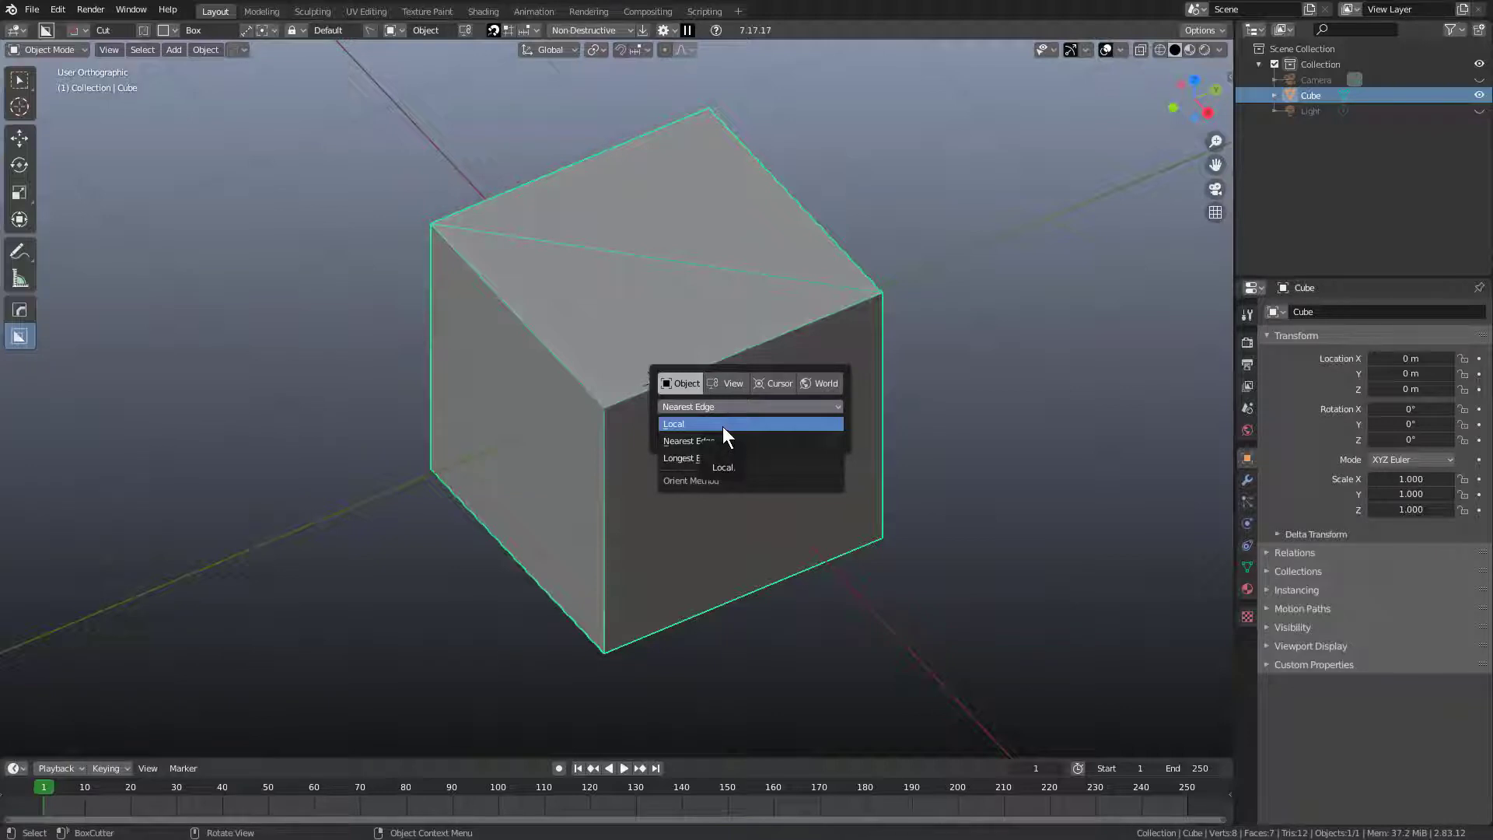
click(723, 424)
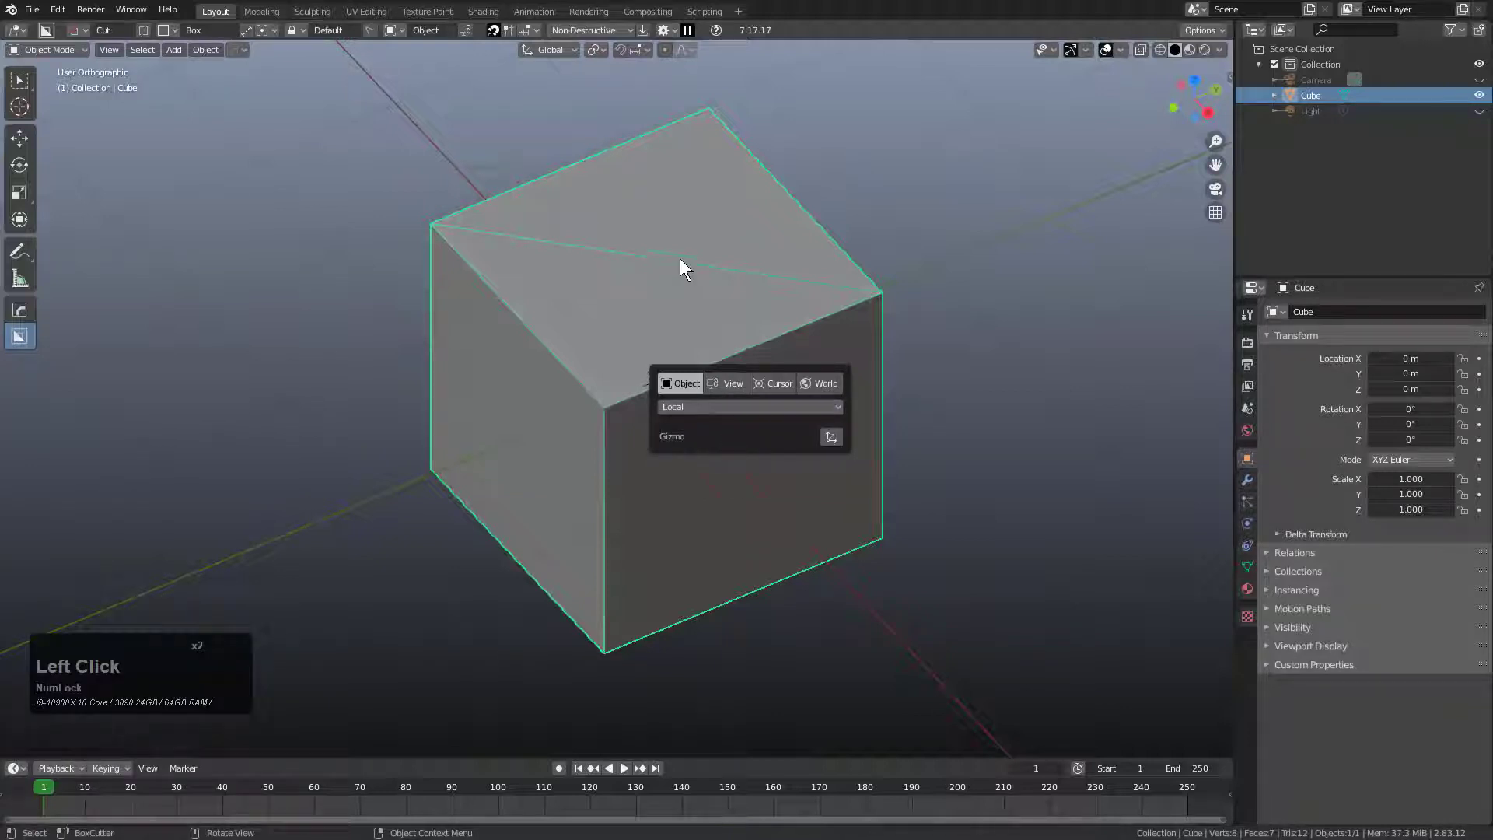
key(ctrl)
key(ctrl)
mouse_move(656, 257)
mouse_down()
mouse_move(732, 288)
mouse_move(814, 268)
mouse_move(807, 286)
mouse_move(785, 283)
mouse_up()
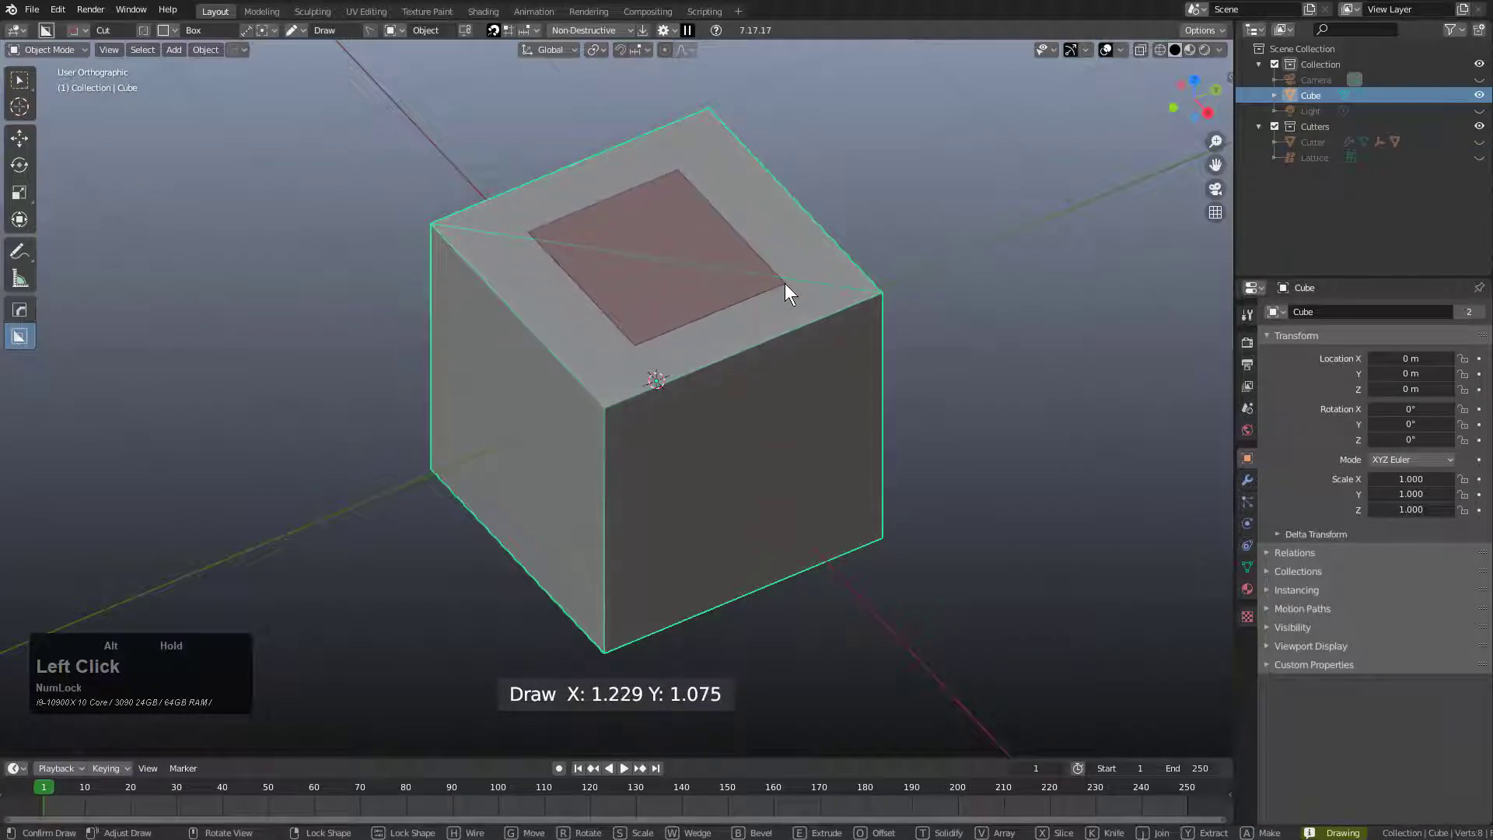
right_click(785, 283)
Step: Set the orient method back to Nearest Edge
key(v)
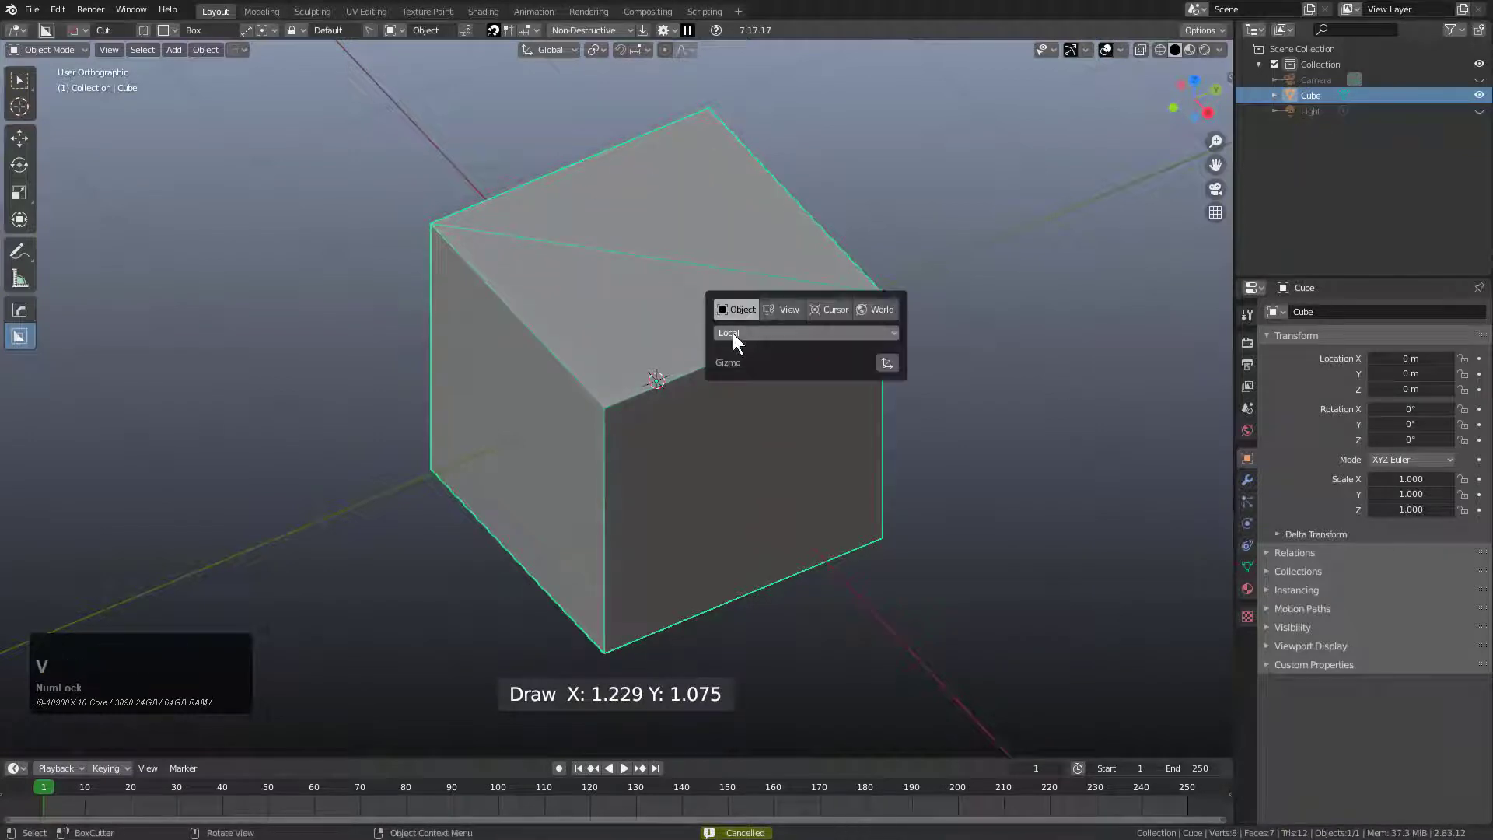
click(733, 333)
click(749, 366)
Step: Cut a narrow slot centred along the top face's diagonal edge with a bevel of about 0.05, and undo the cut
key(ctrl)
key(ctrl)
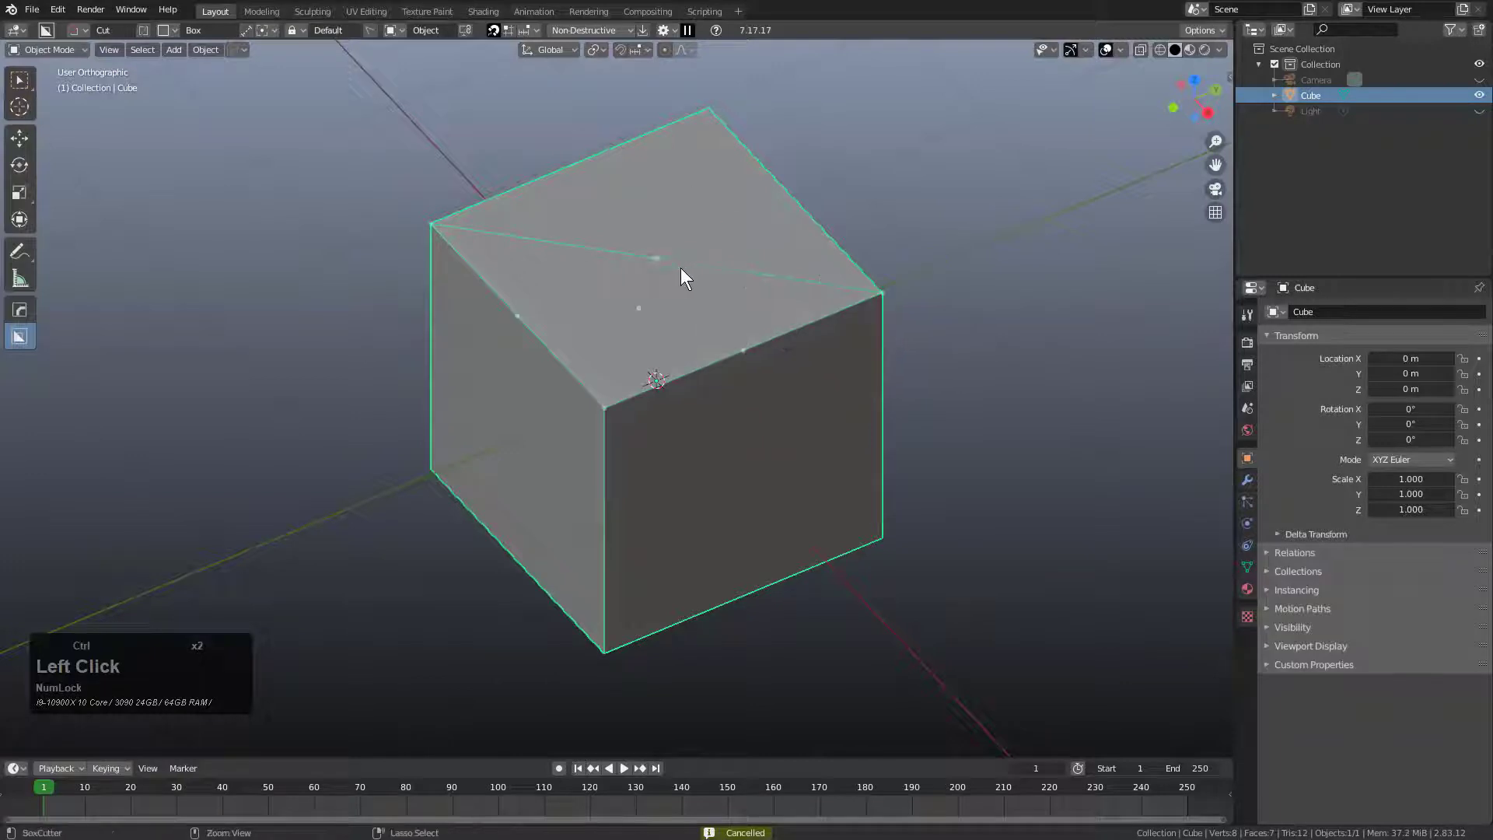
drag(654, 256, 786, 294)
key(b)
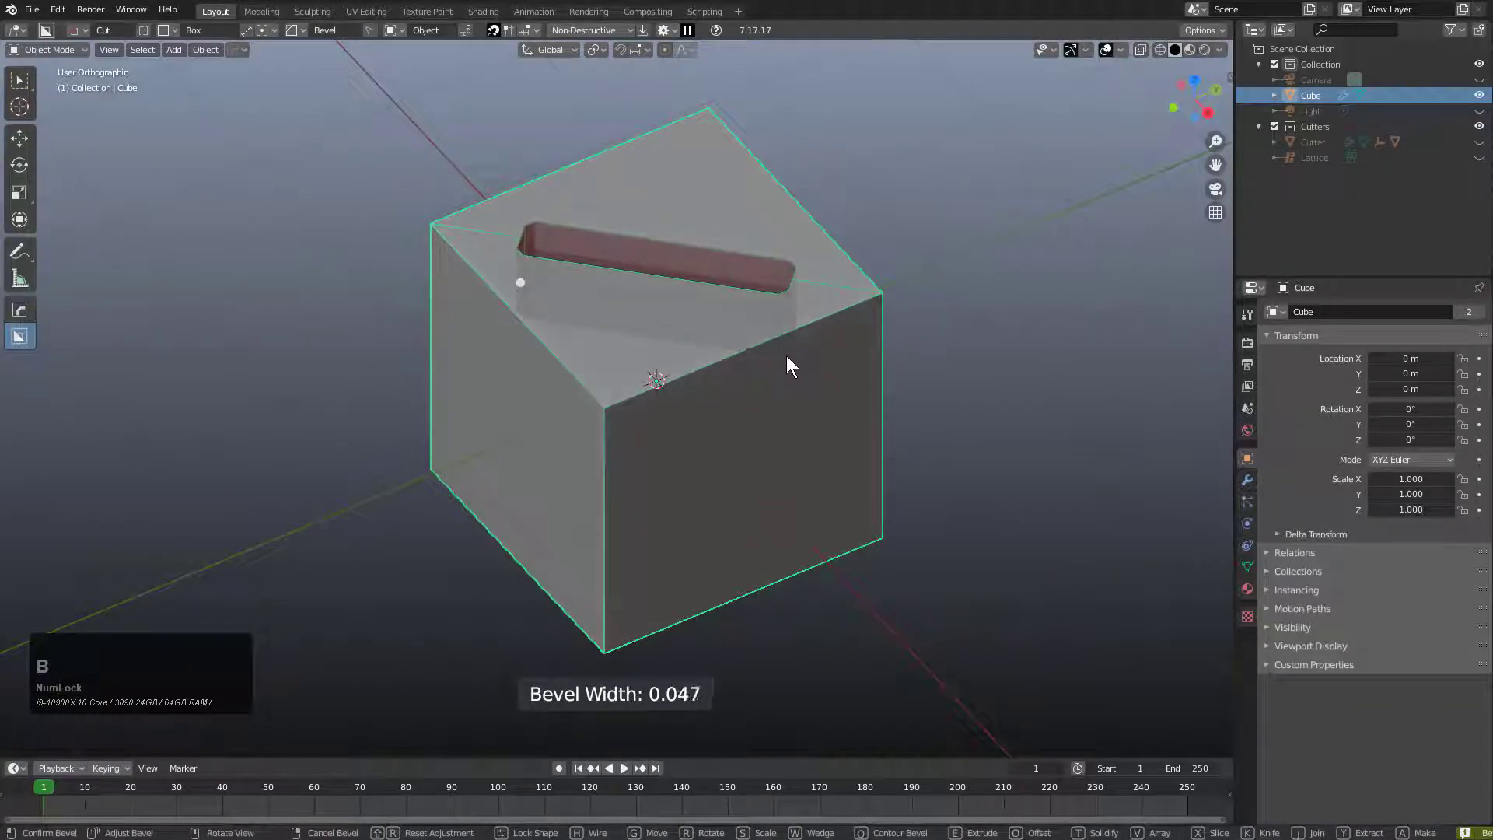
click(786, 356)
click(669, 242)
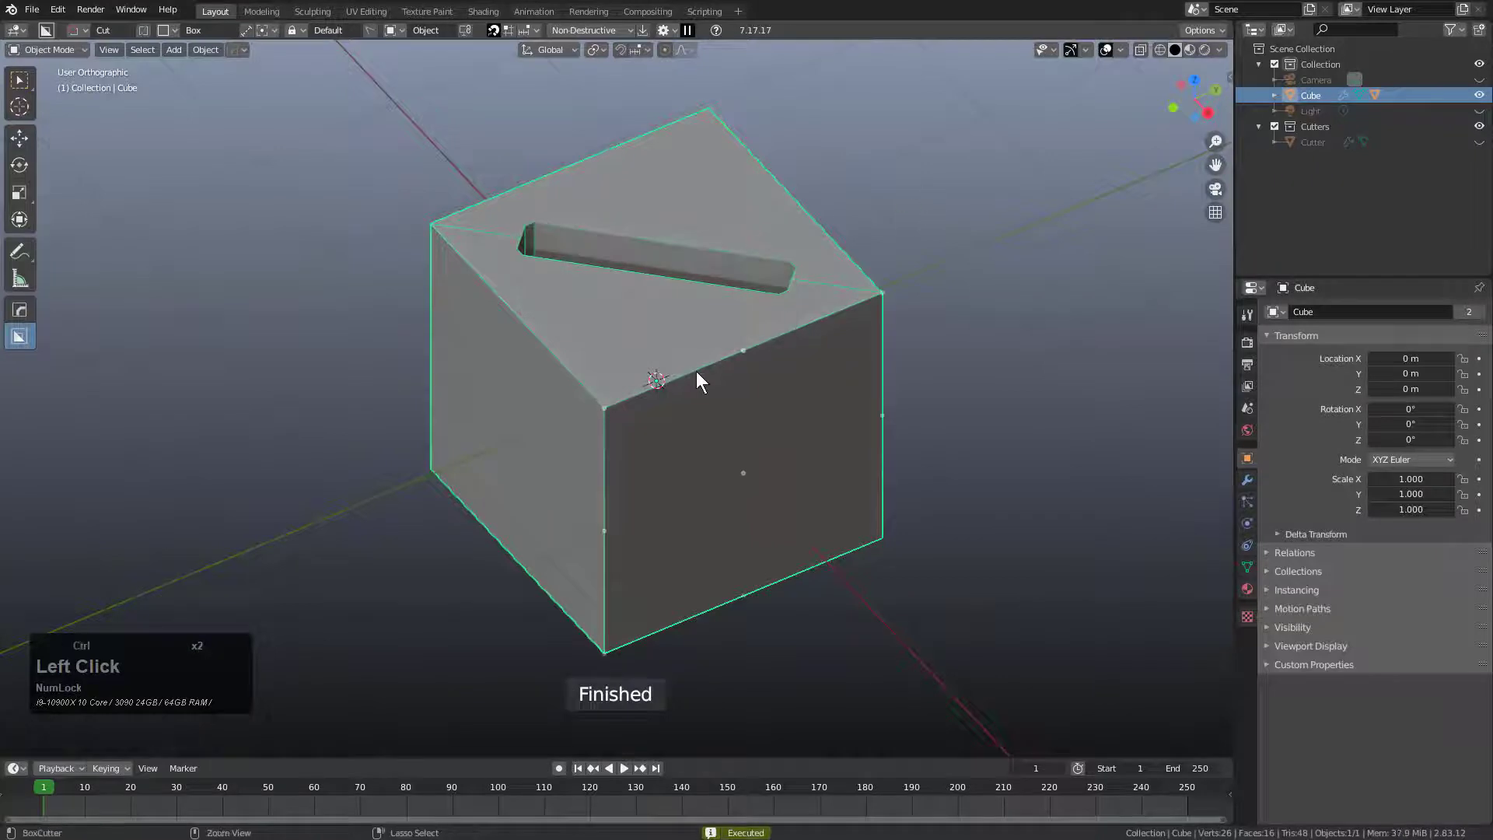
key(ctrl+z)
Step: Cut a box notch about 1.02 deep from the midpoint of the top face's left front edge, and undo the cut
key(ctrl)
mouse_move(521, 312)
mouse_down()
mouse_move(564, 323)
mouse_move(588, 367)
mouse_up()
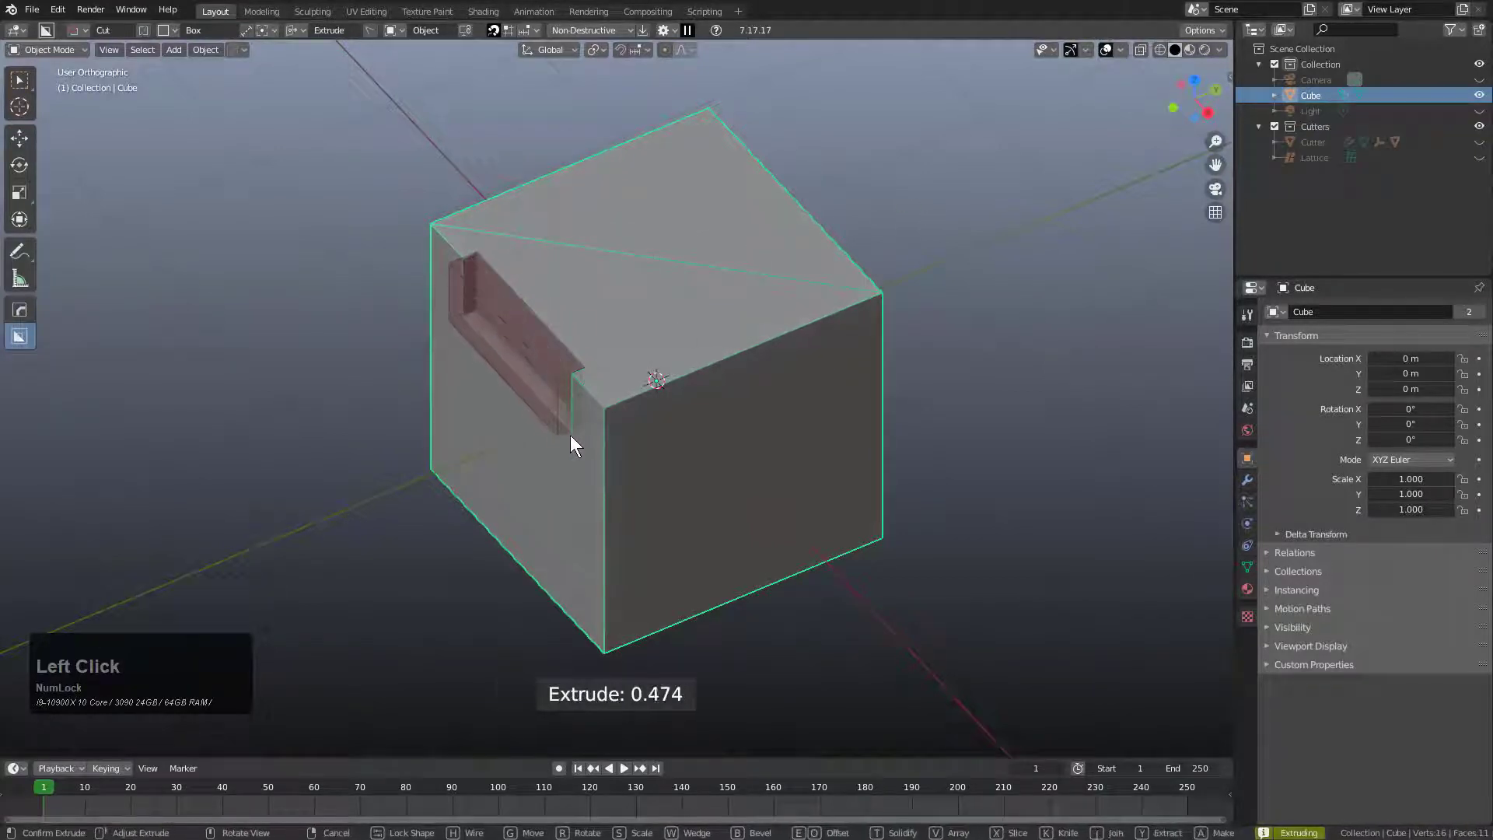
key(b)
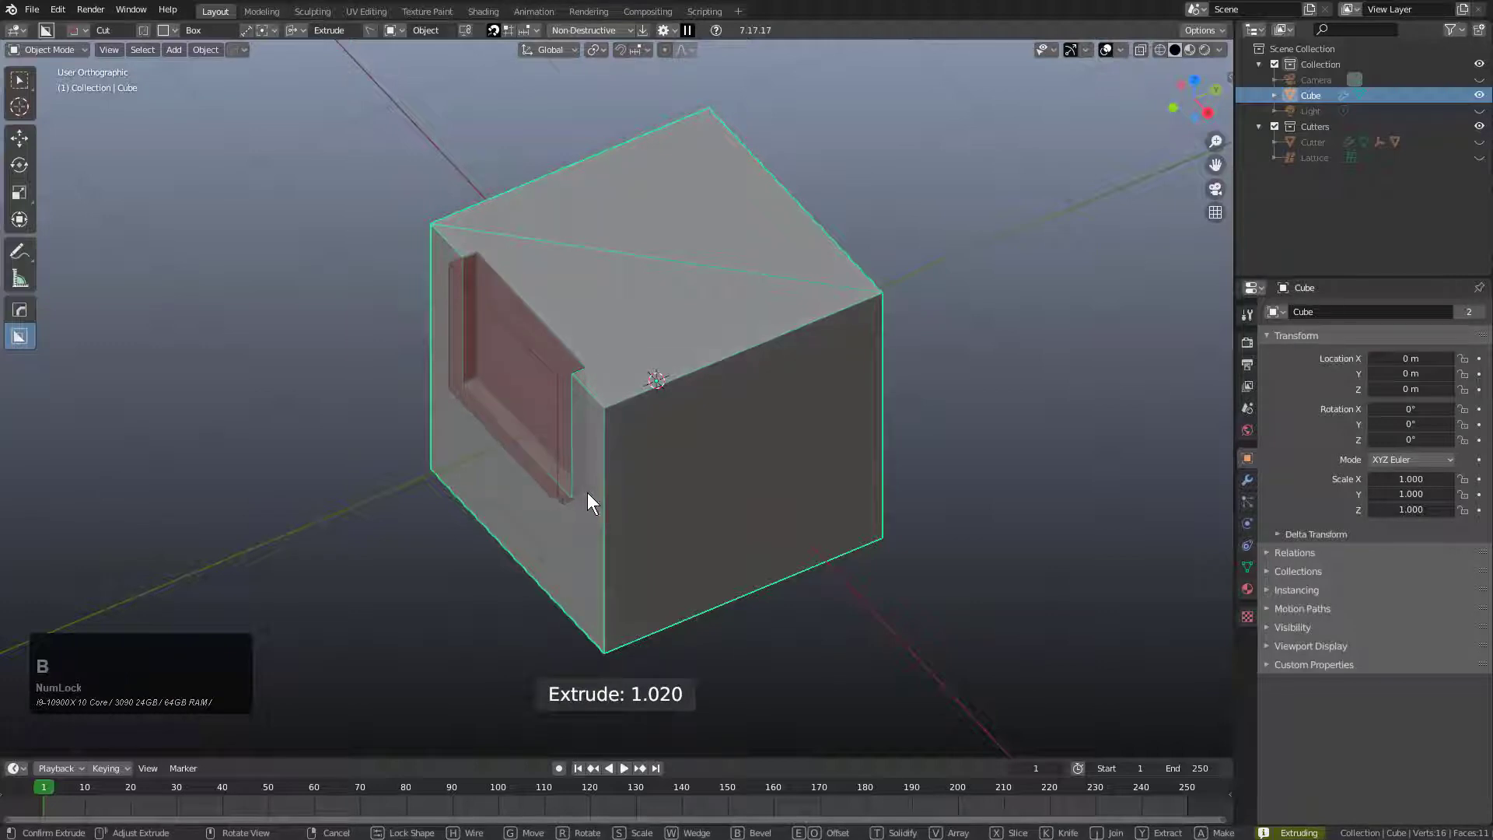
click(580, 495)
key(space)
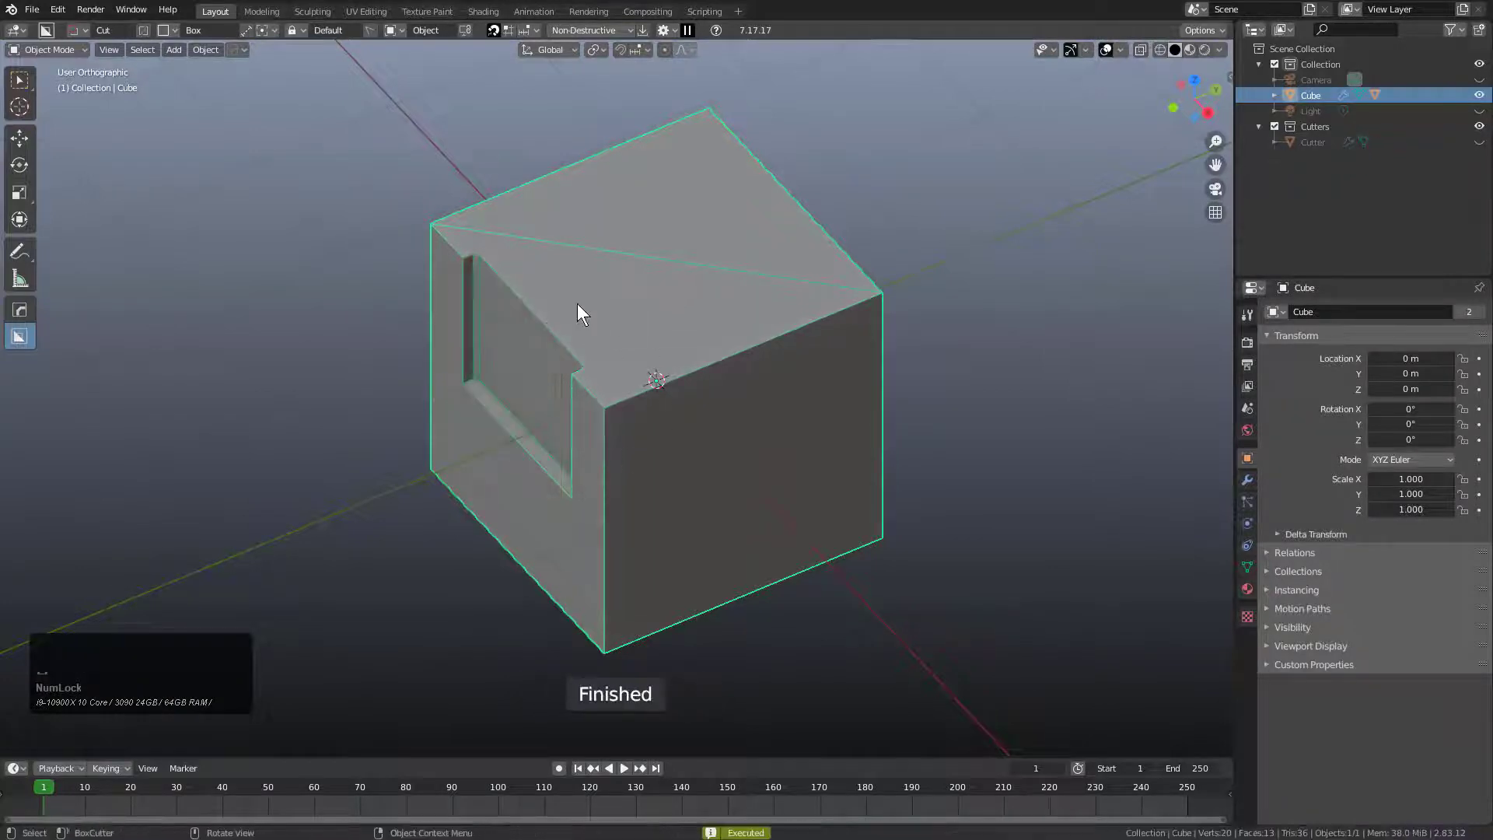
key(ctrl+z)
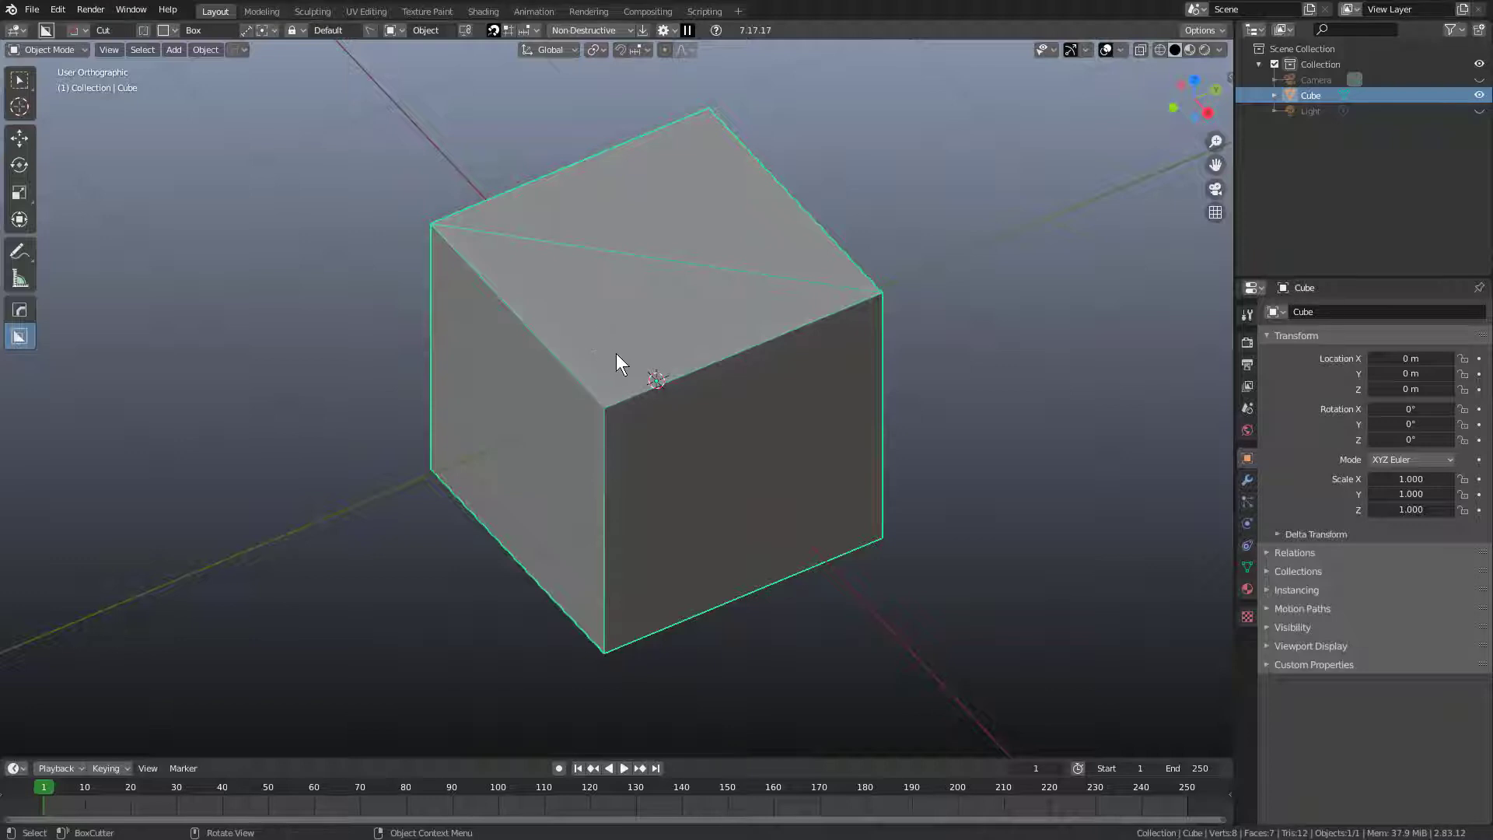
Step: Select Nearest Edge as the object orient method for box cuts
middle_drag(616, 353, 632, 357)
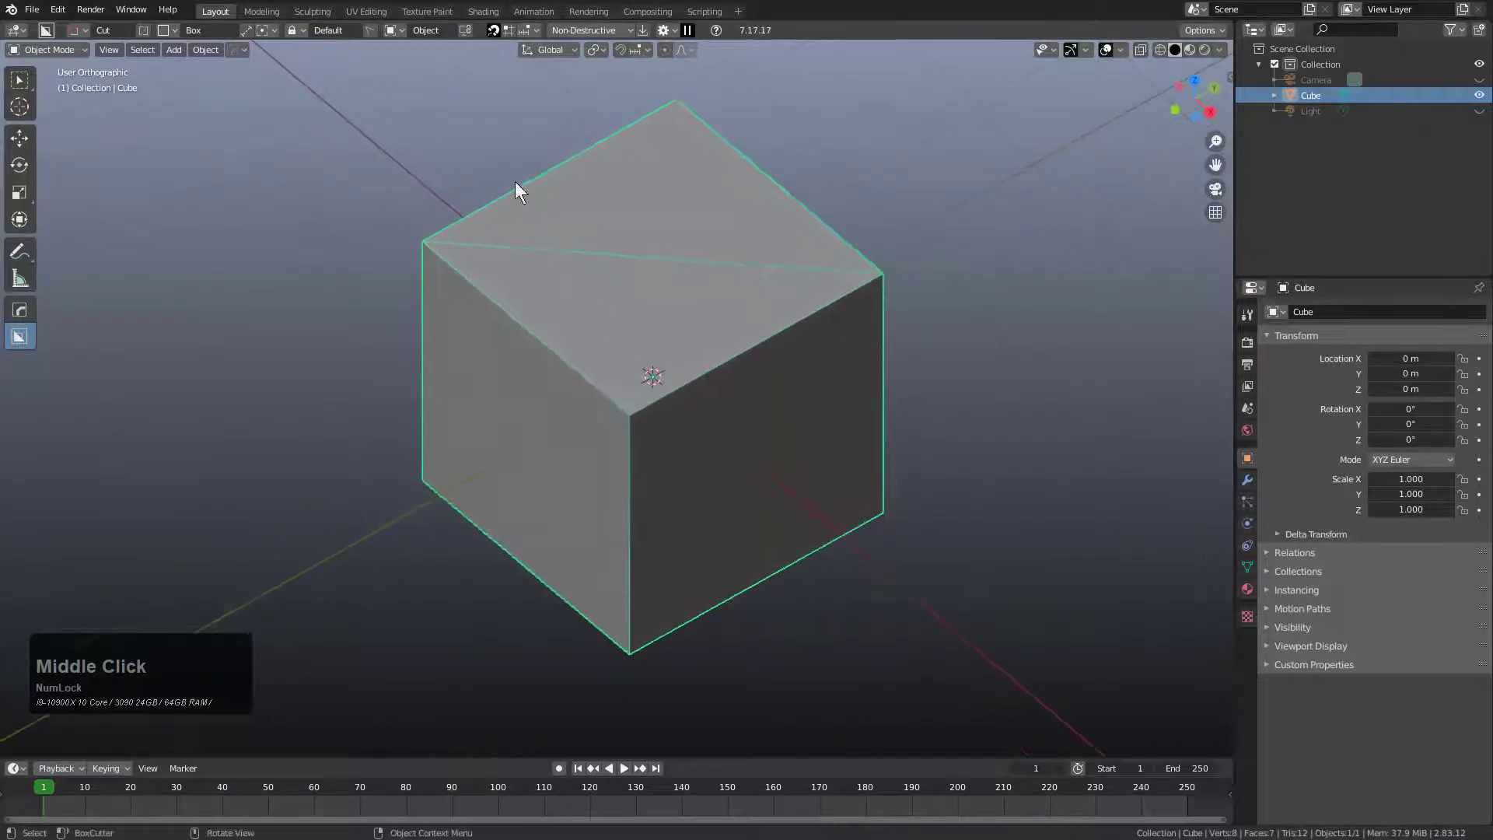
click(395, 32)
click(352, 90)
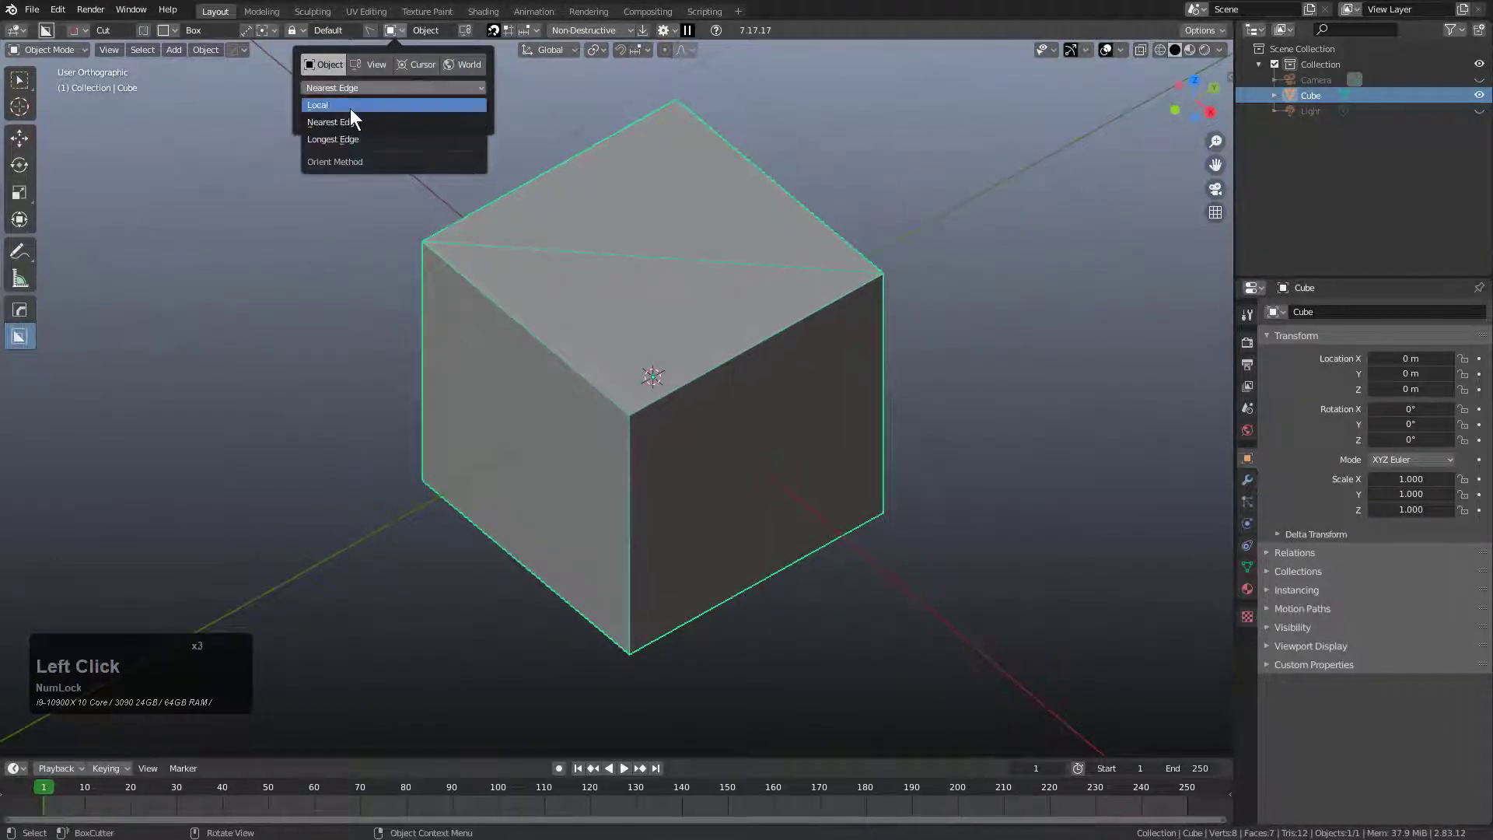
click(350, 121)
Step: Try a box cut about 1.44 deep centred on the cube's right front face
scroll(650, 276, down, 3)
middle_drag(650, 276, 724, 465)
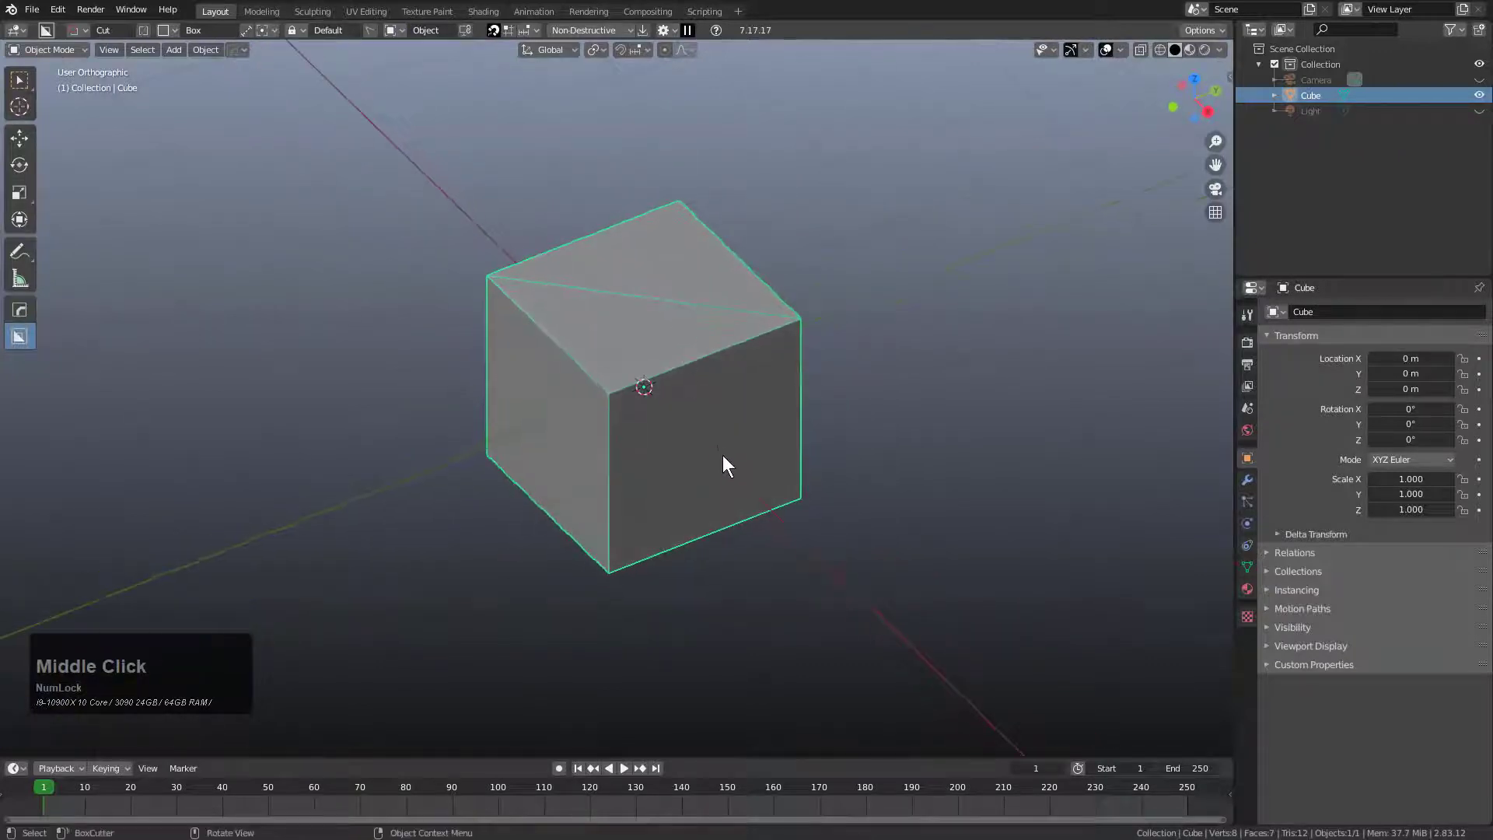
drag(701, 452, 778, 497)
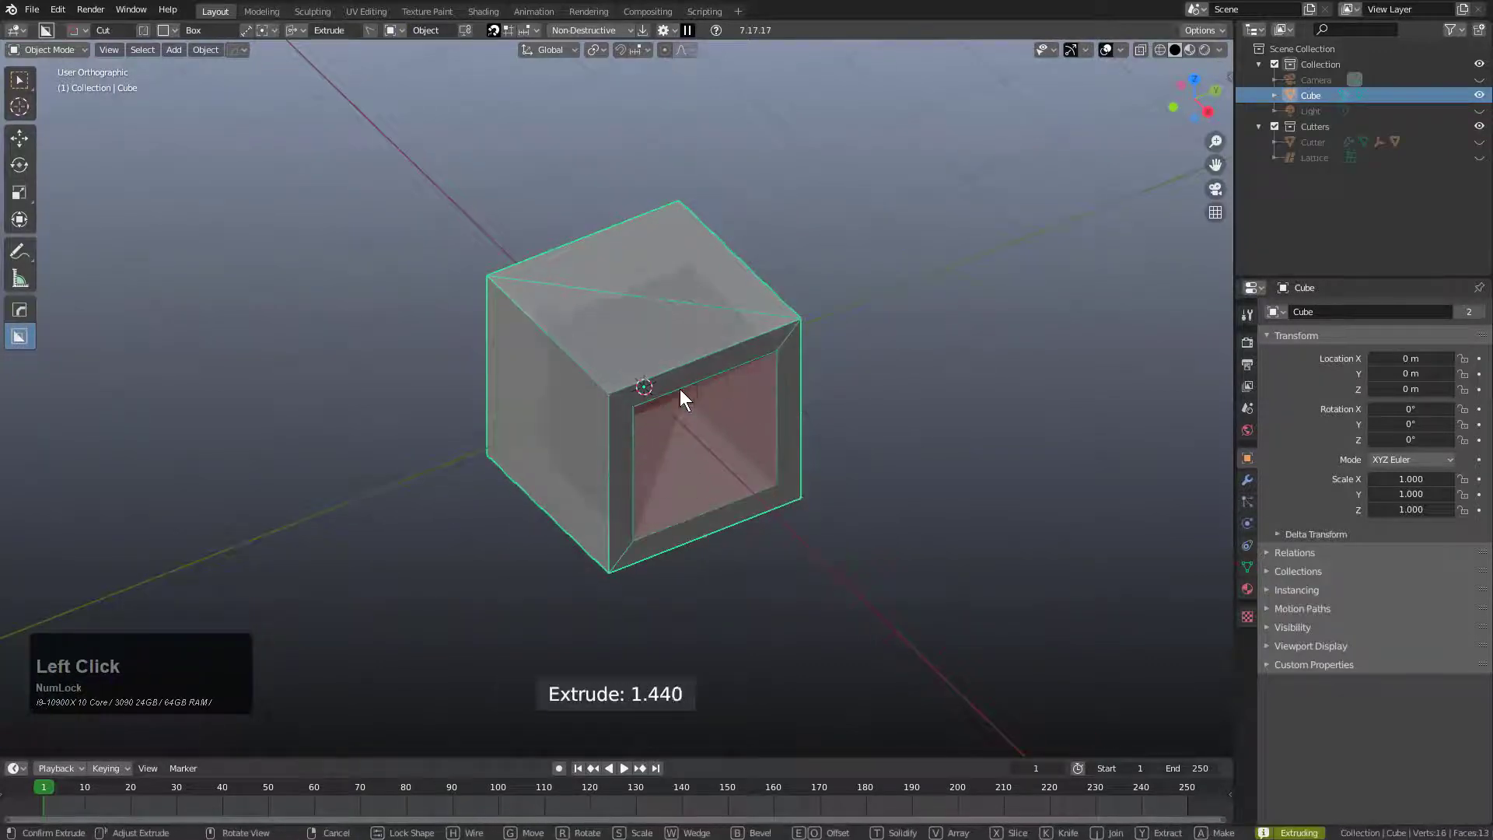
right_click(600, 445)
Step: Try a box cut about 2.96 deep through the cube's left front face
middle_drag(599, 445, 581, 432)
mouse_move(568, 432)
mouse_down()
mouse_move(654, 443)
mouse_move(632, 426)
mouse_up()
right_click(636, 420)
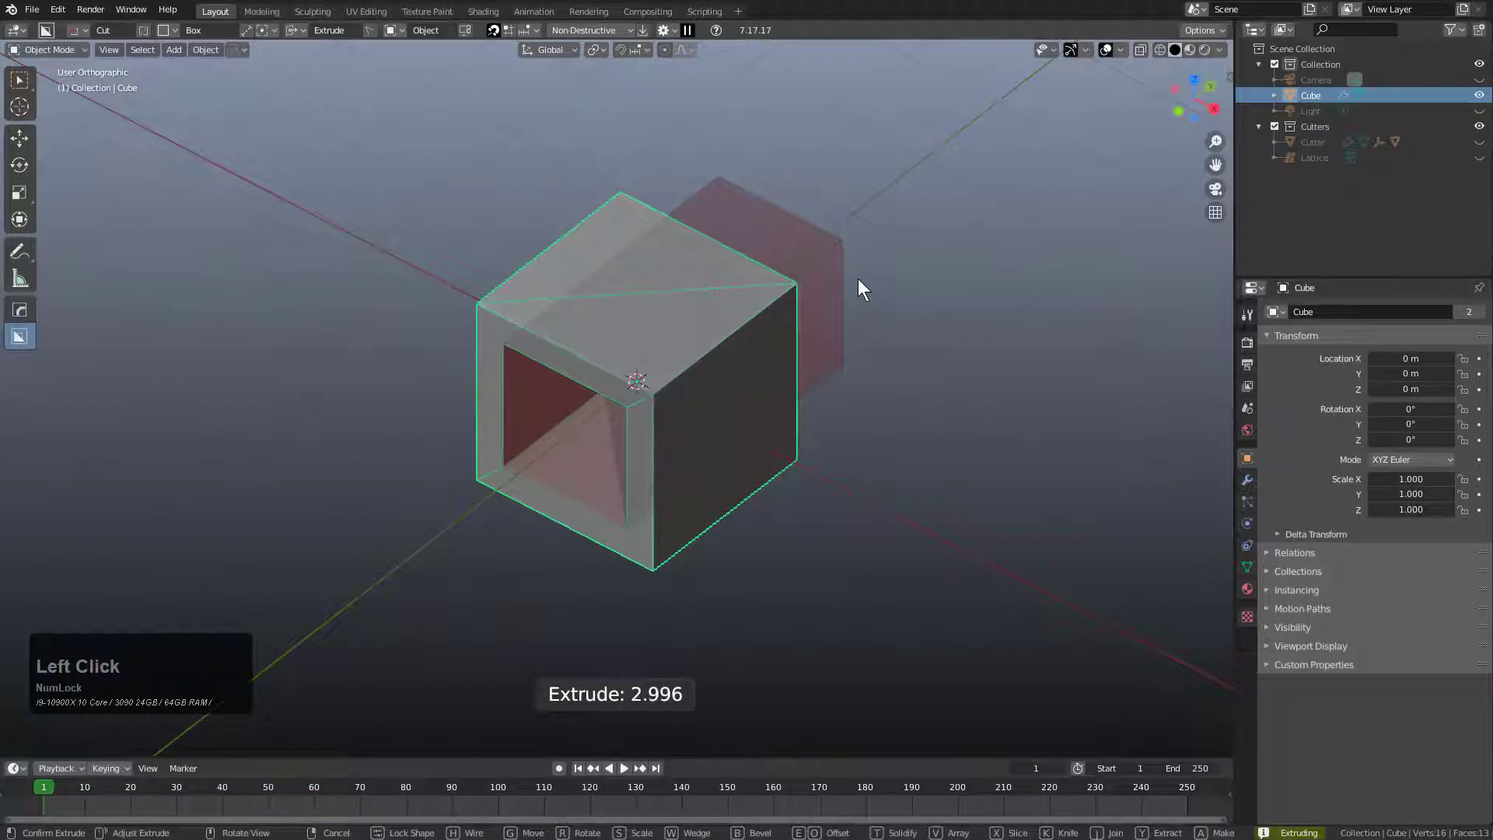
right_click(852, 276)
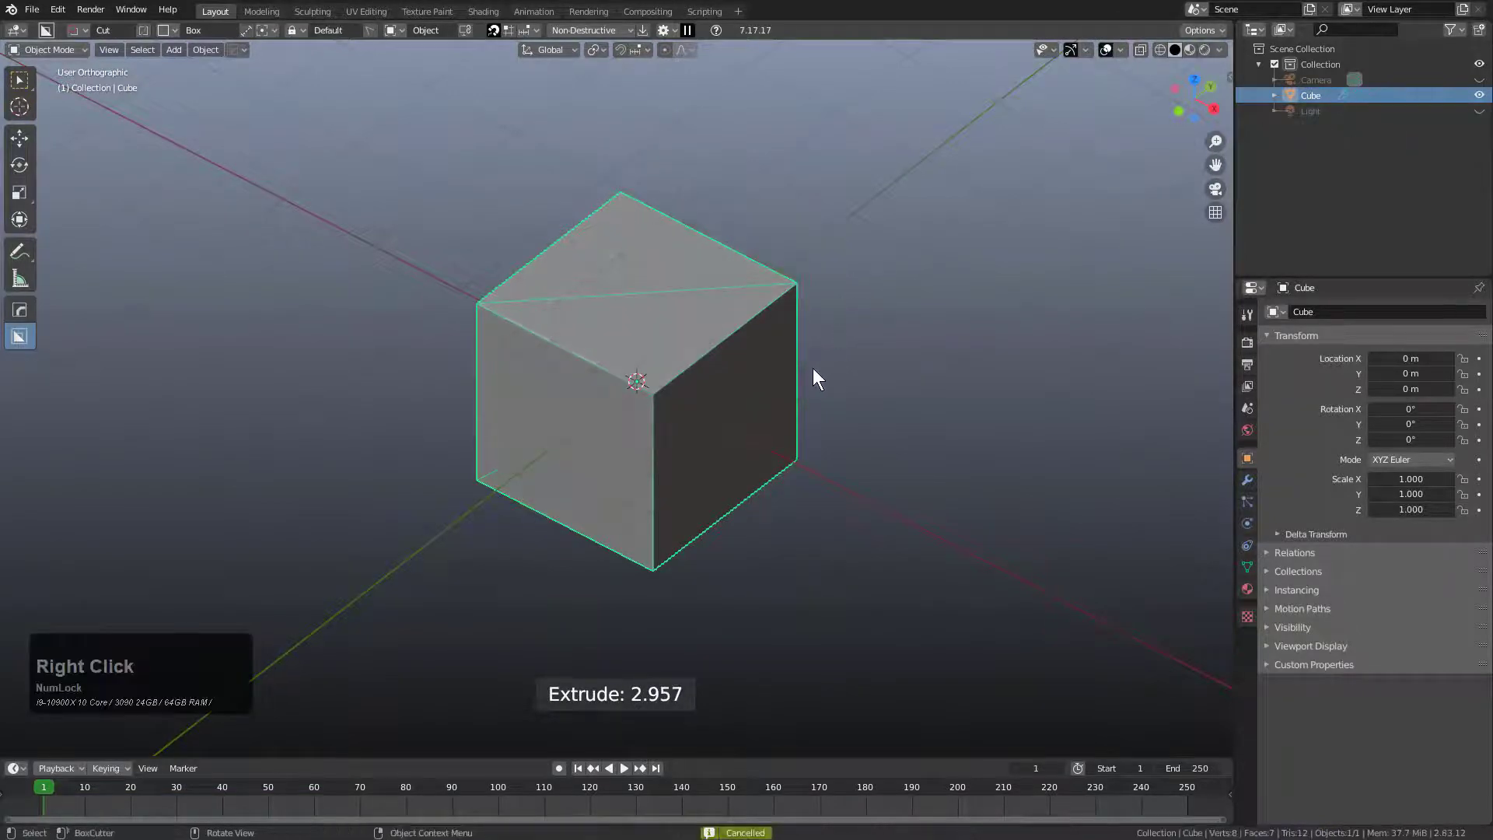
Step: Try two box cuts from the centre of the cube's front face, extruding the second about 2.5 deep
middle_drag(813, 367, 745, 349)
mouse_move(696, 445)
alt+mouse_down()
mouse_move(790, 516)
mouse_move(773, 503)
alt+mouse_up()
right_click(773, 503)
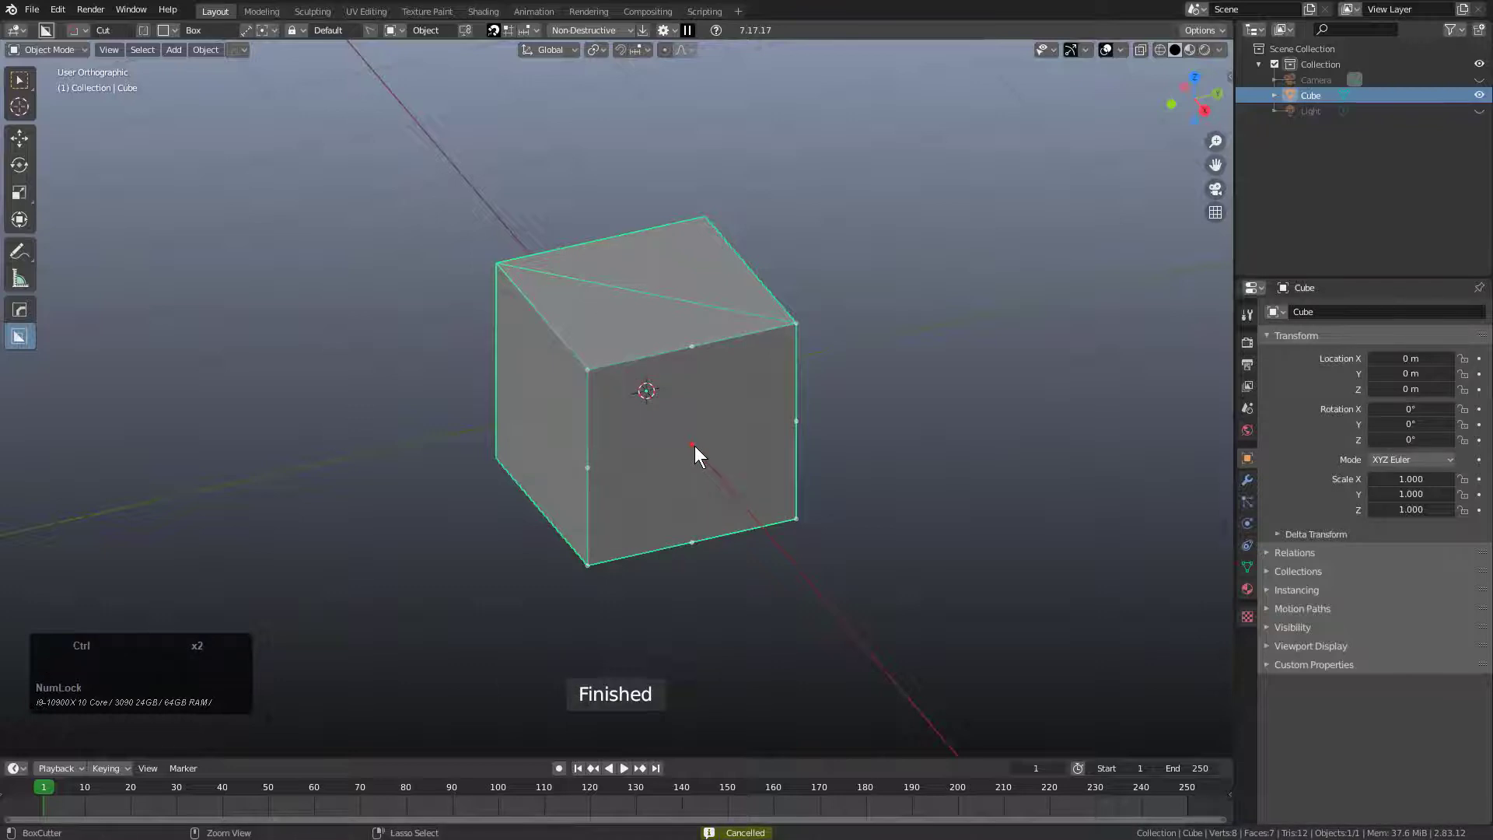
mouse_move(694, 445)
mouse_down()
mouse_move(794, 513)
mouse_move(786, 479)
mouse_move(820, 494)
mouse_move(799, 414)
mouse_move(824, 452)
mouse_move(831, 468)
mouse_move(739, 554)
mouse_move(815, 442)
mouse_move(794, 475)
mouse_move(770, 465)
mouse_up()
right_click(745, 376)
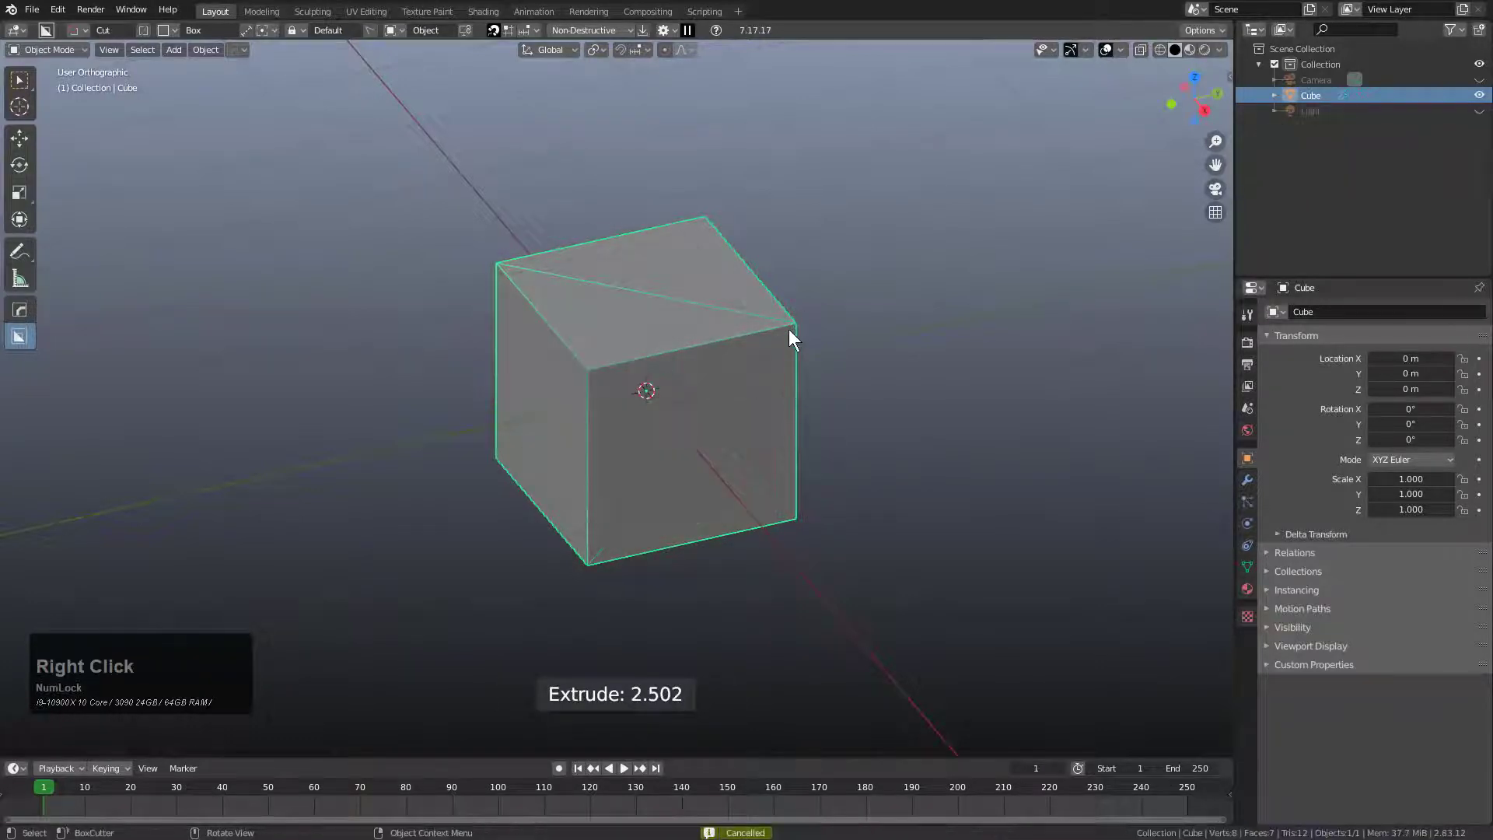
Step: Freely rotate the cube to about -4.3°, 14.3° and 379° in X, Y and Z
key(r)
key(r)
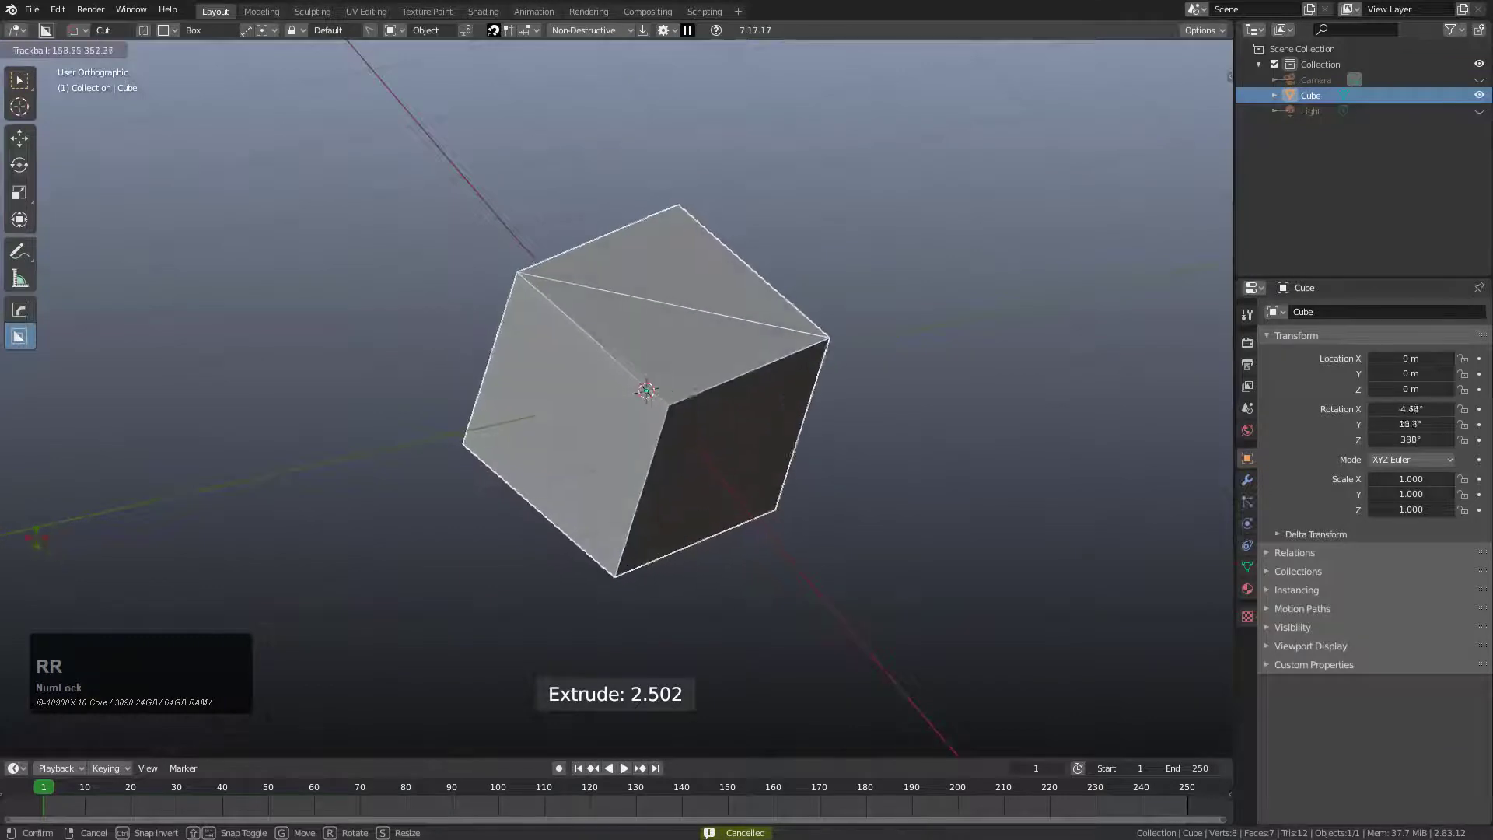
click(253, 486)
scroll(502, 249, up, 3)
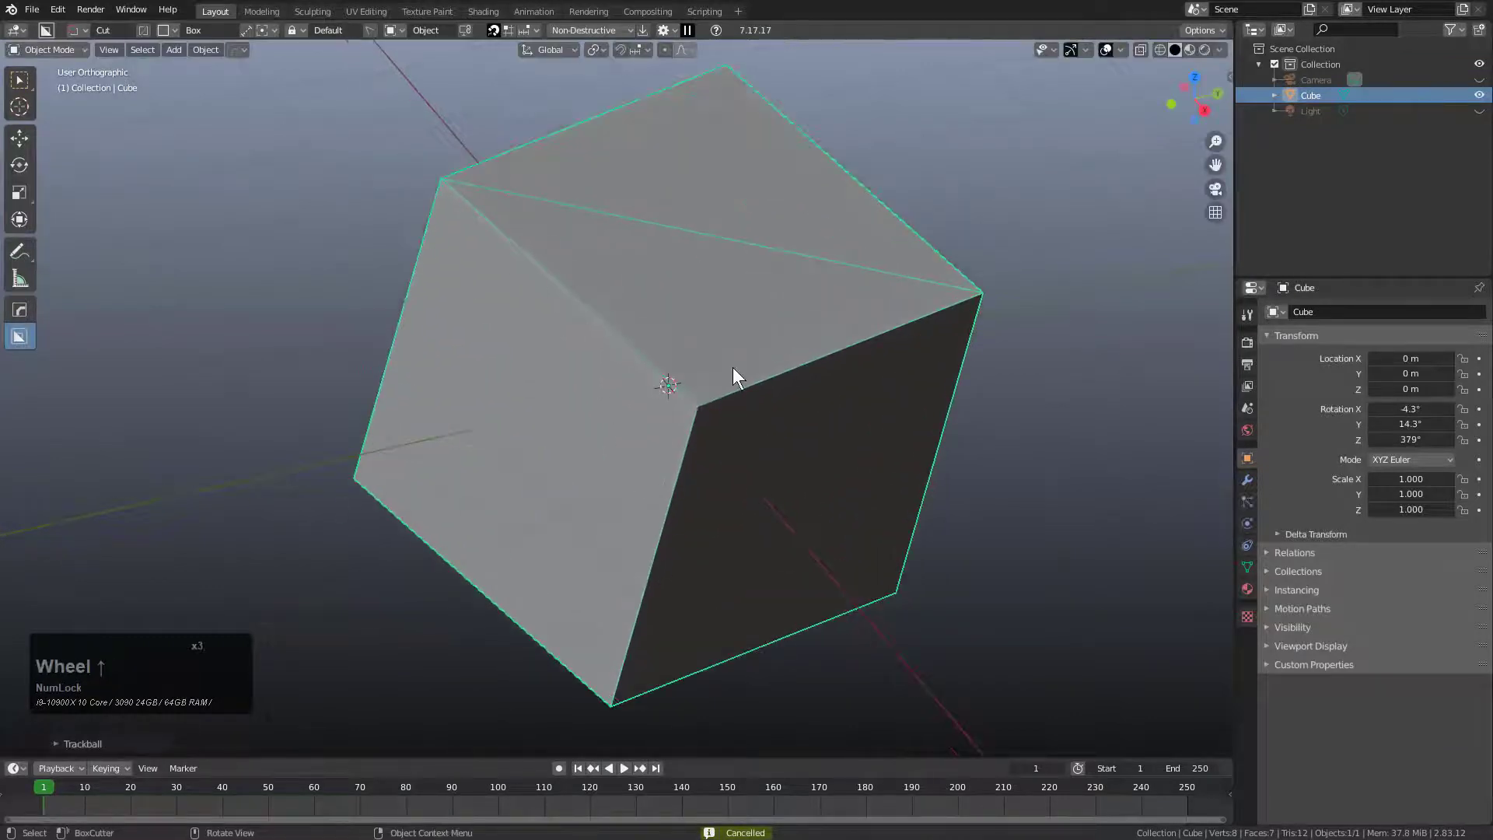
Step: Try two box cuts on the rotated cube, about 1.29 deep and, centred on the front face, about 1.23 deep
scroll(733, 367, down, 3)
mouse_move(770, 467)
middle_down()
mouse_move(730, 493)
mouse_move(724, 527)
middle_up()
drag(683, 339, 790, 429)
right_click(778, 473)
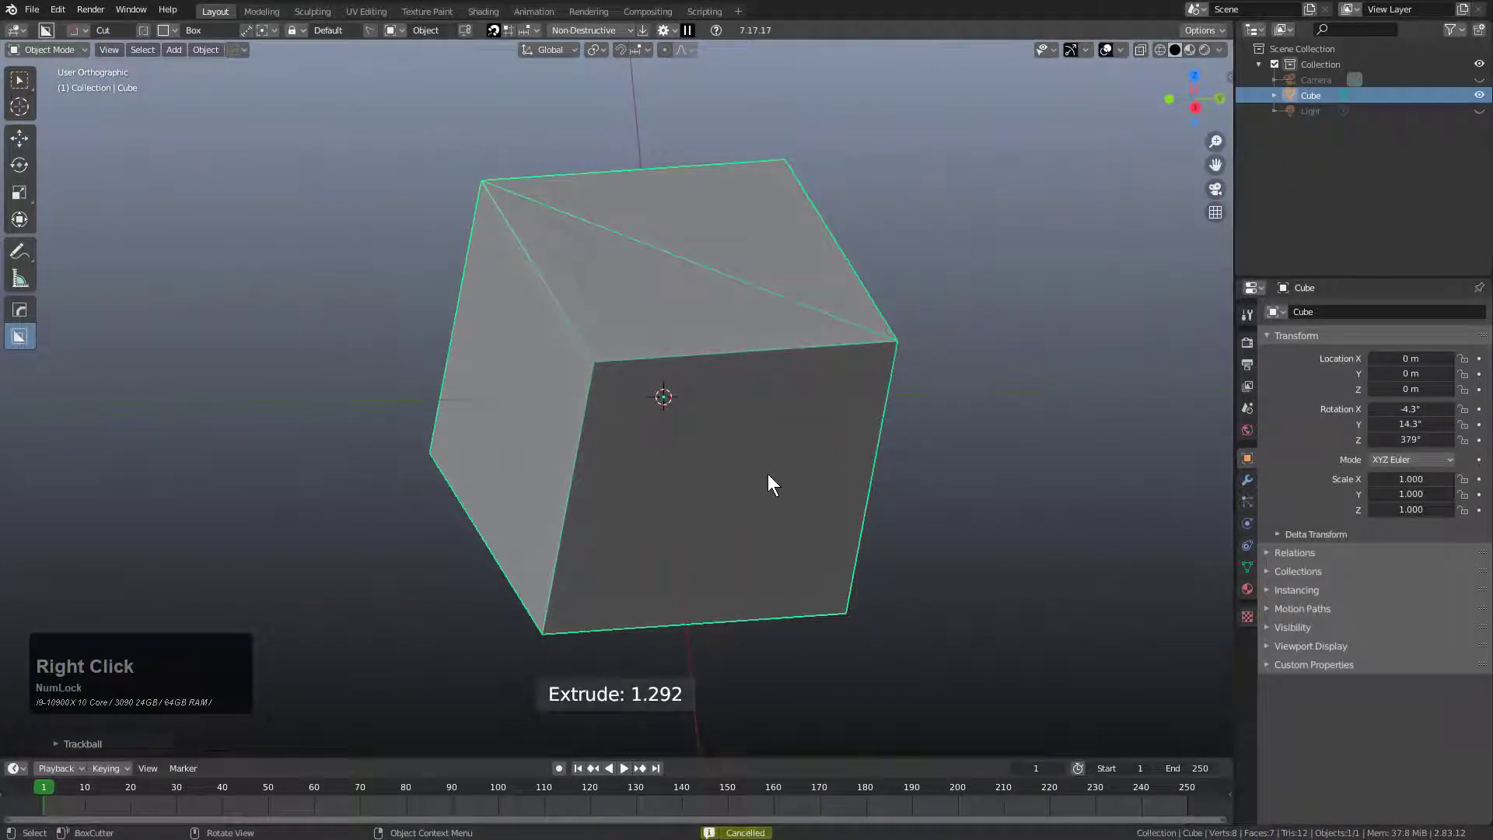
mouse_move(726, 493)
alt+shift+mouse_down()
mouse_move(814, 579)
mouse_move(815, 564)
alt+shift+mouse_up()
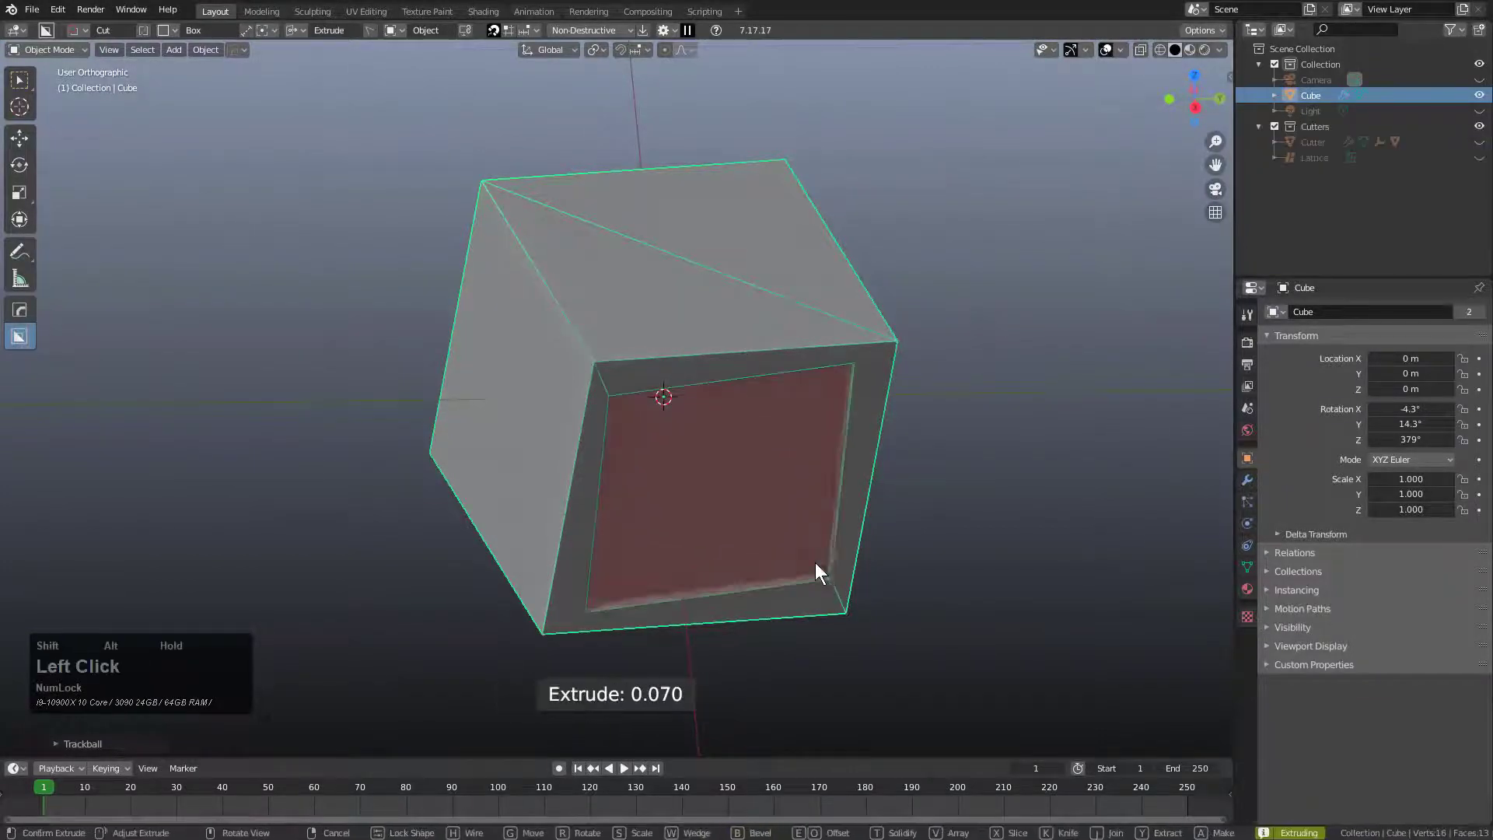
right_click(770, 468)
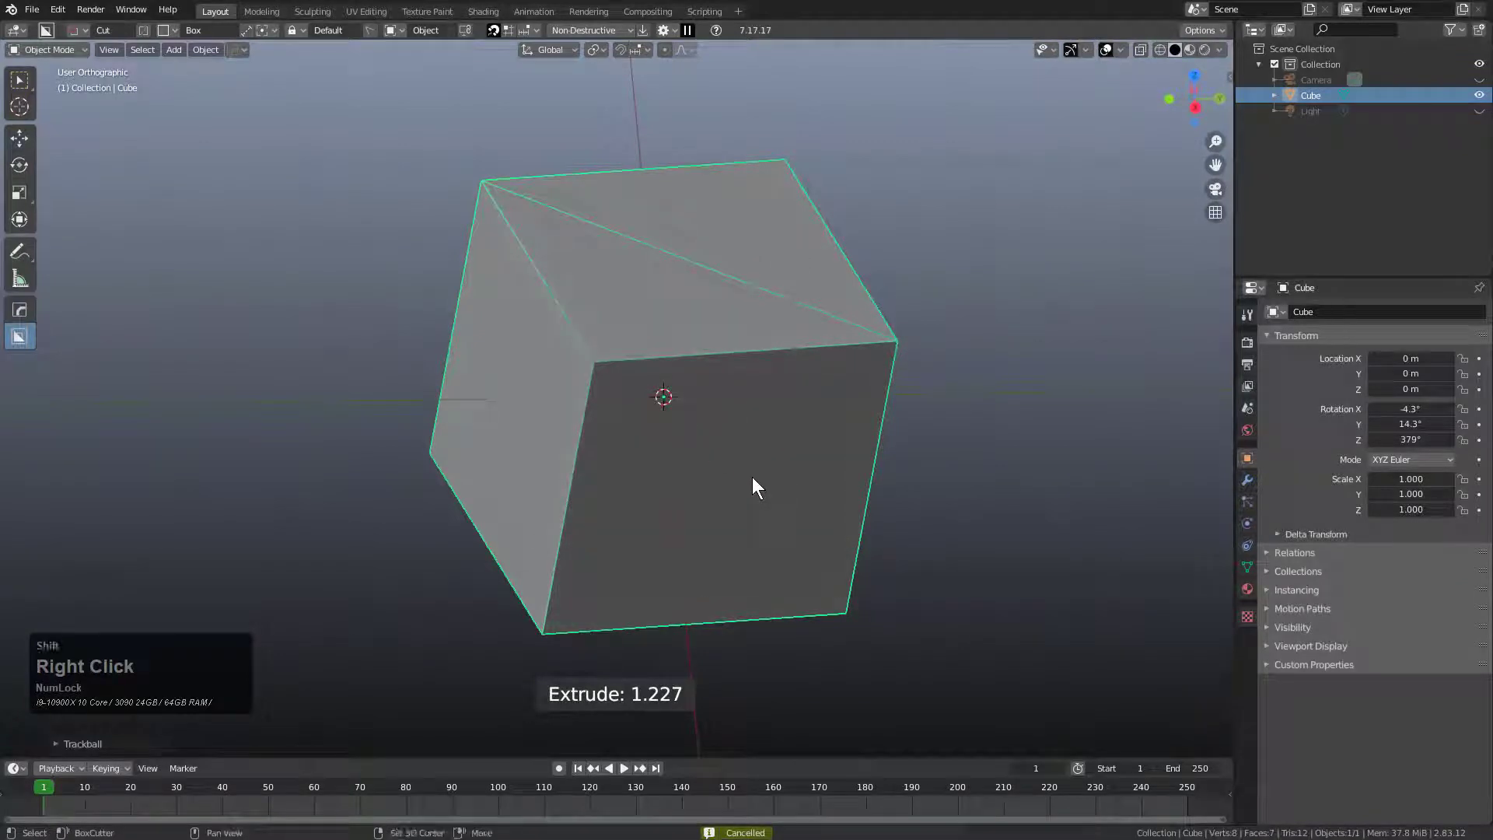
key(v)
click(768, 498)
click(753, 526)
Step: Try box cuts about 0.42 and 0.73 deep from the midpoints of the top face's diagonal edge and left edge
middle_drag(717, 373, 716, 338)
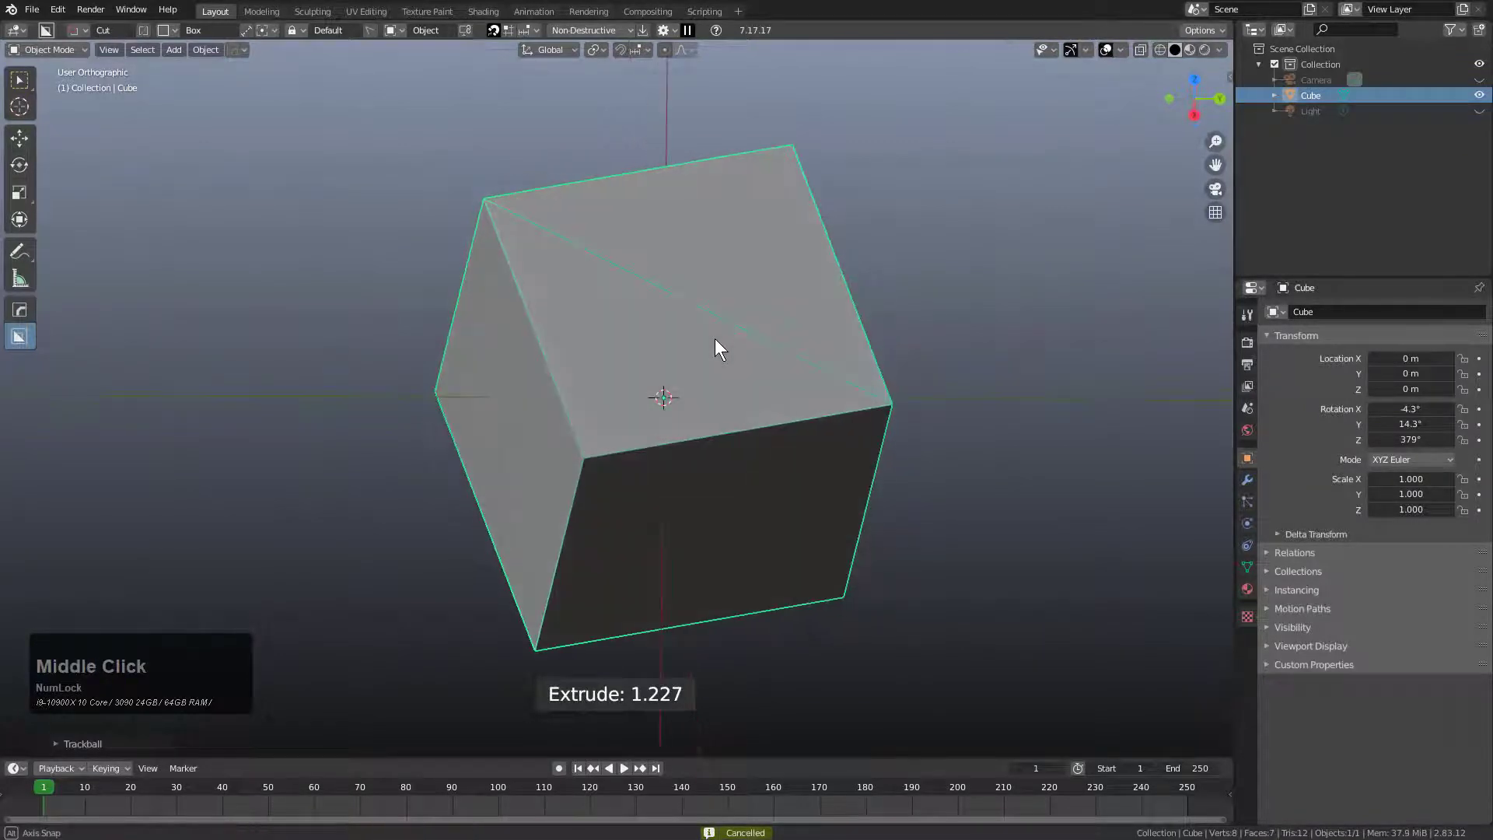
mouse_move(691, 305)
mouse_down()
mouse_move(793, 393)
mouse_move(812, 375)
mouse_up()
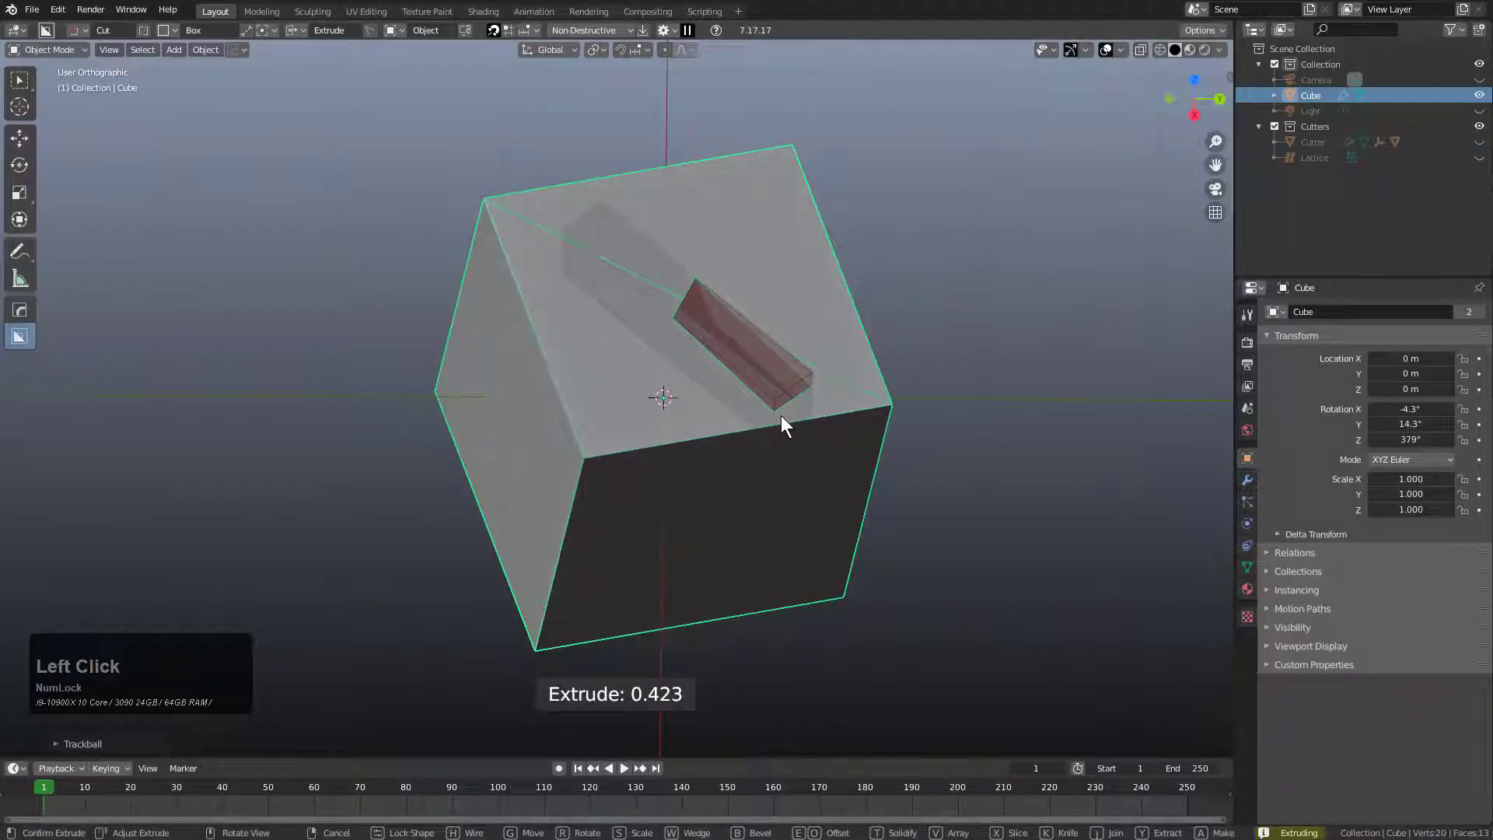
right_click(781, 416)
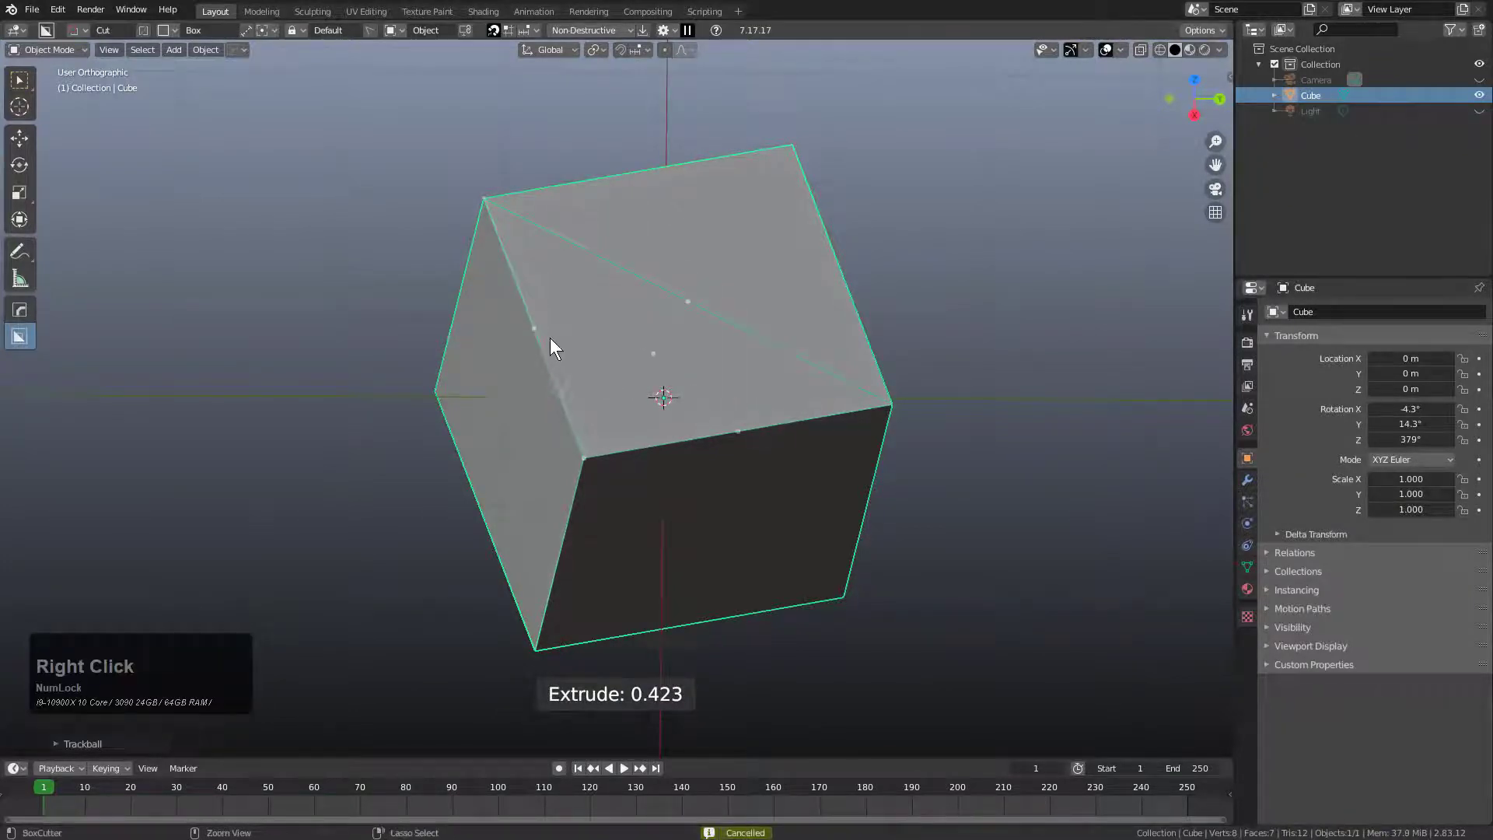
mouse_move(536, 324)
mouse_down()
mouse_move(539, 384)
mouse_move(562, 431)
mouse_up()
right_click(527, 510)
Step: Move the cube far from the origin, to about X -248.73 m, Y -817.17 m and Z 496.91 m
scroll(607, 479, down, 2)
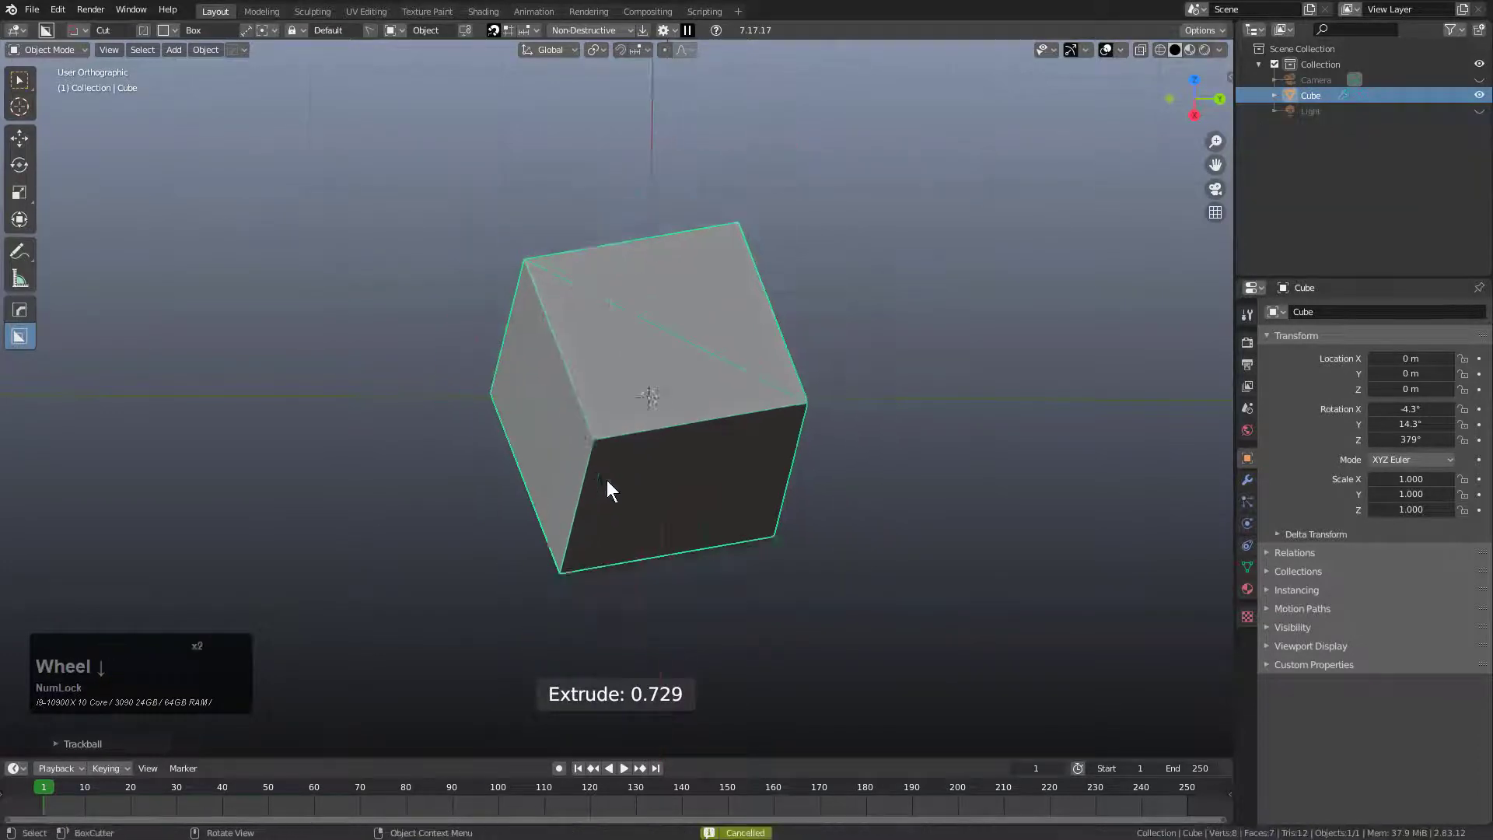
scroll(660, 440, down, 6)
middle_drag(716, 560, 658, 482)
scroll(659, 481, down, 6)
scroll(657, 498, down, 7)
key(g)
click(652, 140)
shift+middle_drag(670, 171, 791, 262)
key(g)
click(440, 250)
Step: Freely rotate the distant cube to about 1.35°, 10.8° and 1822° in X, Y and Z, and frame it
key(r)
key(r)
click(1095, 359)
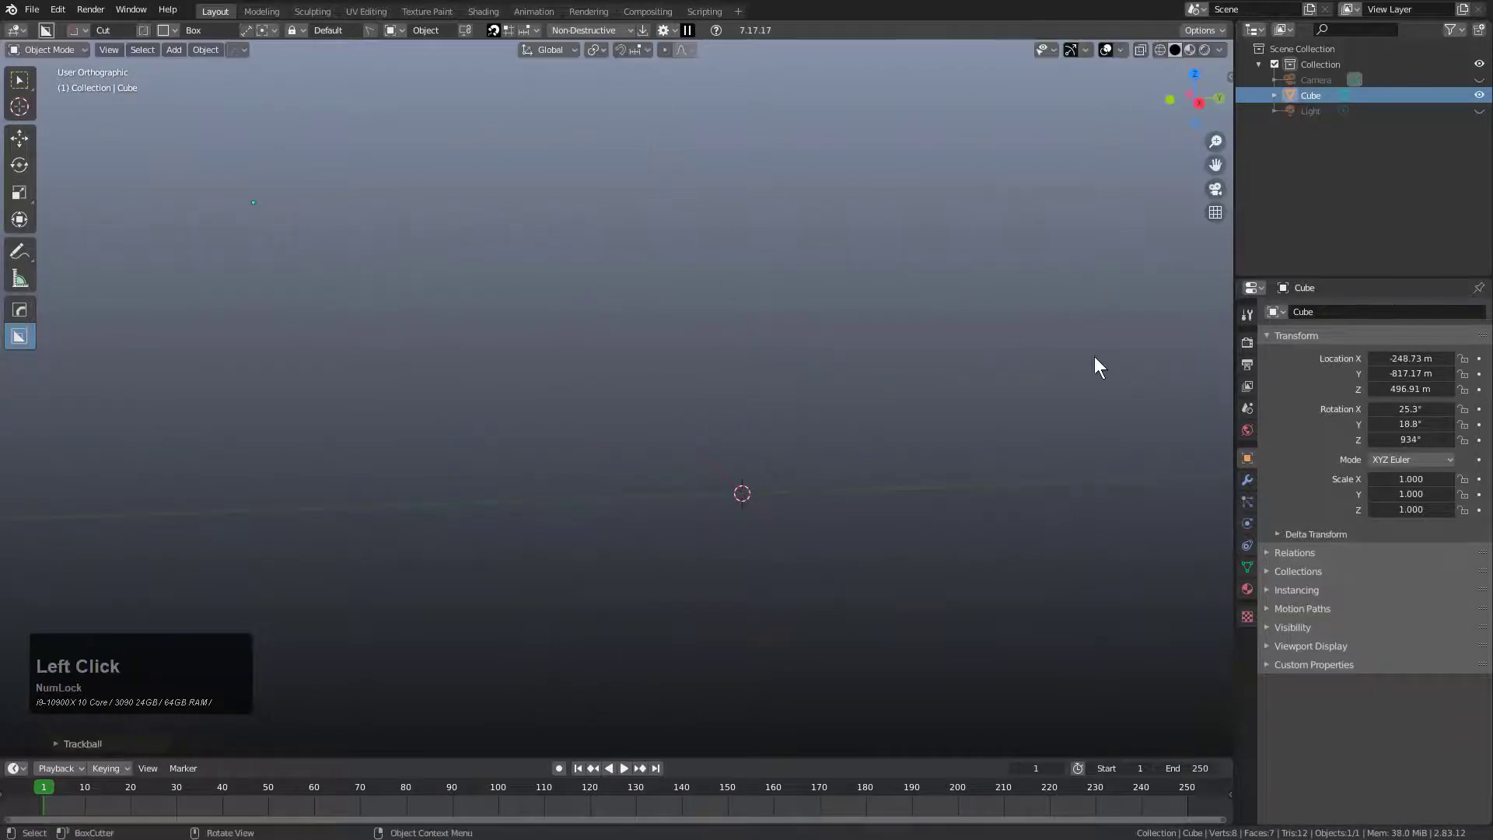
key(KP_Decimal)
key(r)
key(r)
click(499, 386)
middle_drag(498, 386, 528, 435)
scroll(610, 367, down, 1)
scroll(722, 433, up, 2)
scroll(727, 430, up, 1)
scroll(728, 430, down, 1)
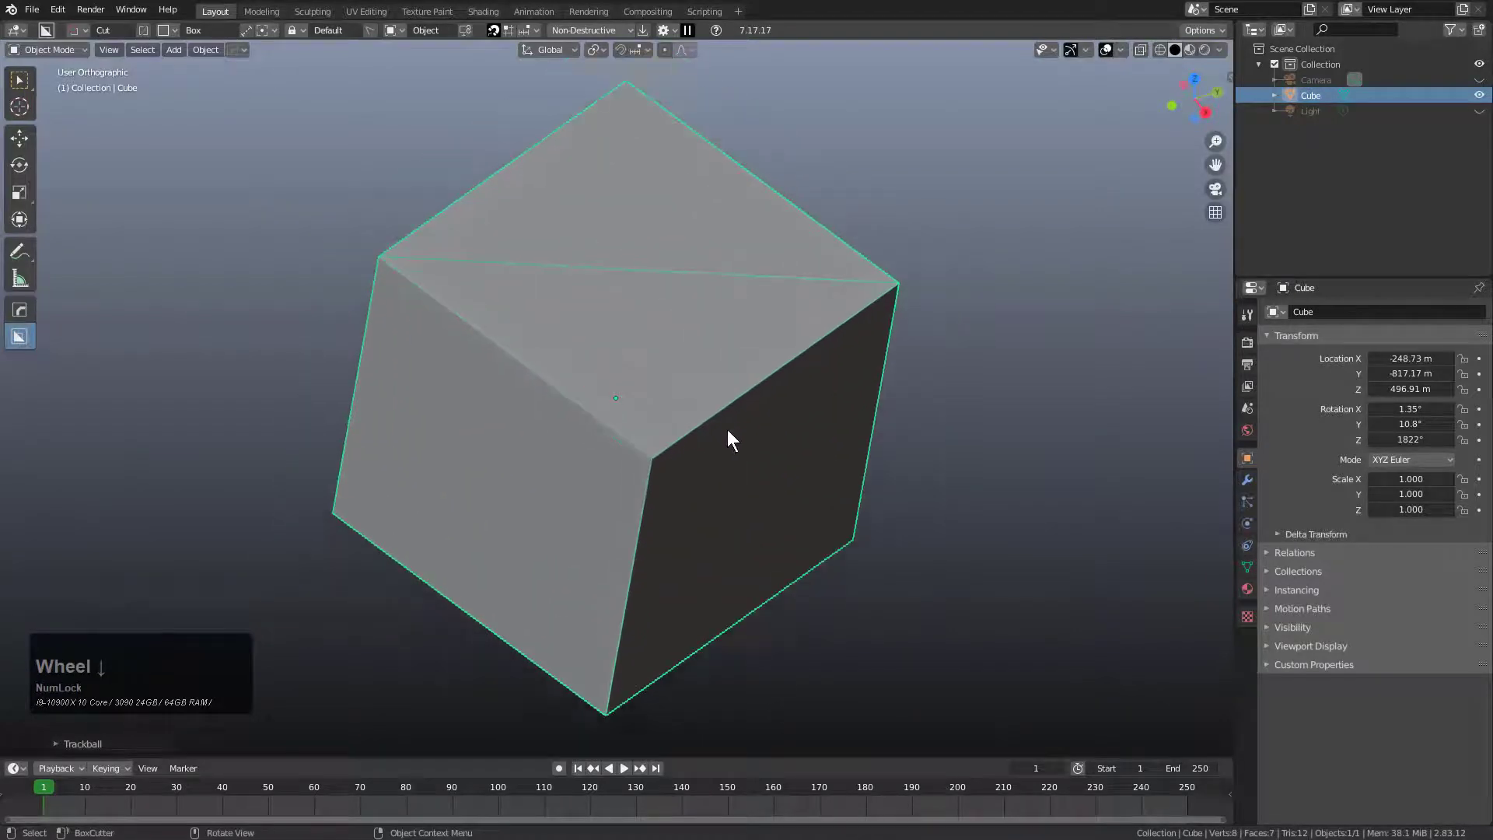
Step: Try a box cut from the midpoint of the top face's right front edge on the distant cube
middle_drag(727, 429, 665, 444)
ctrl+click(702, 366)
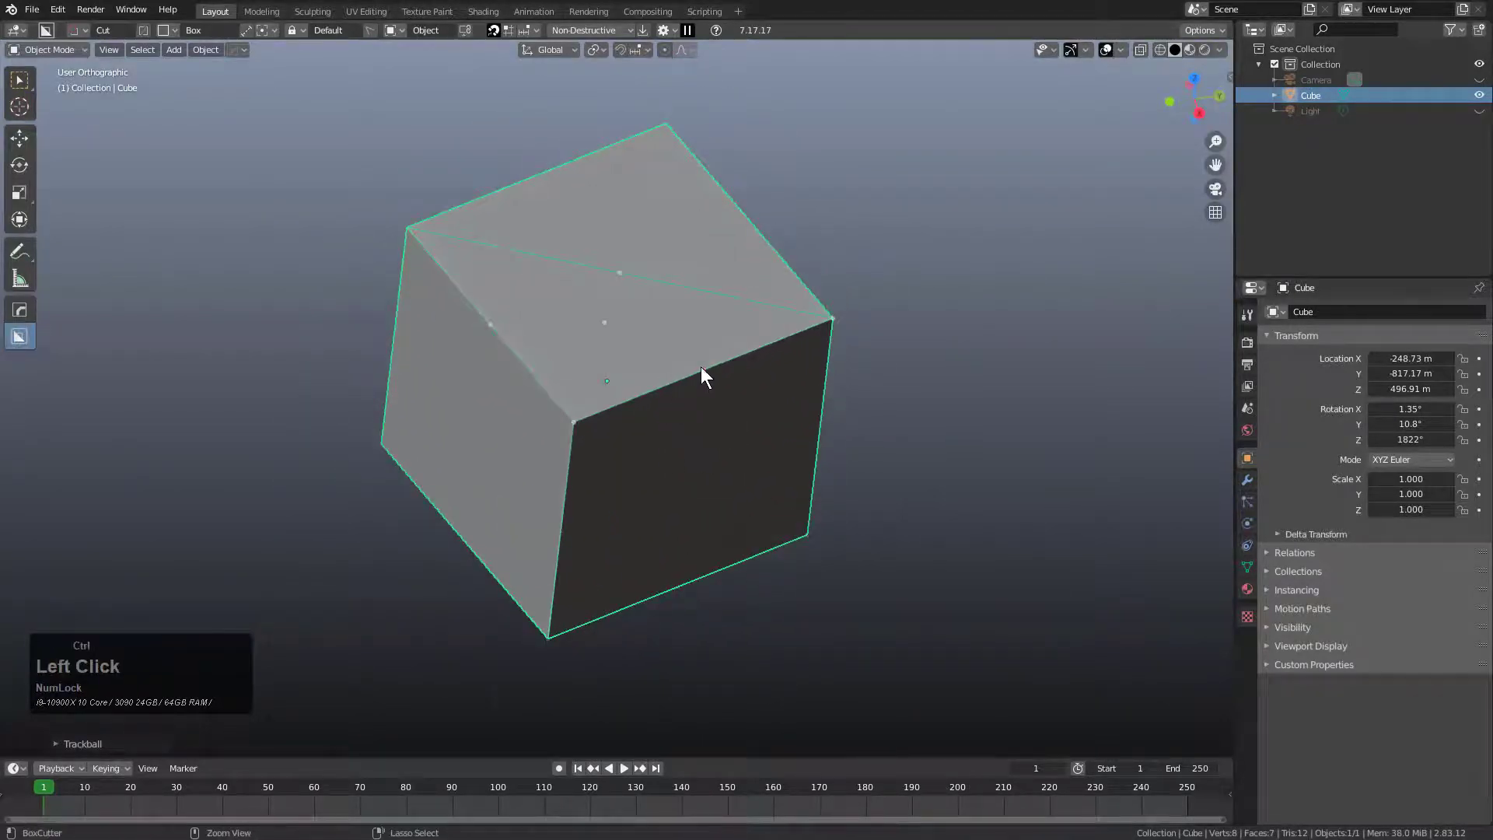
ctrl+drag(701, 366, 650, 421)
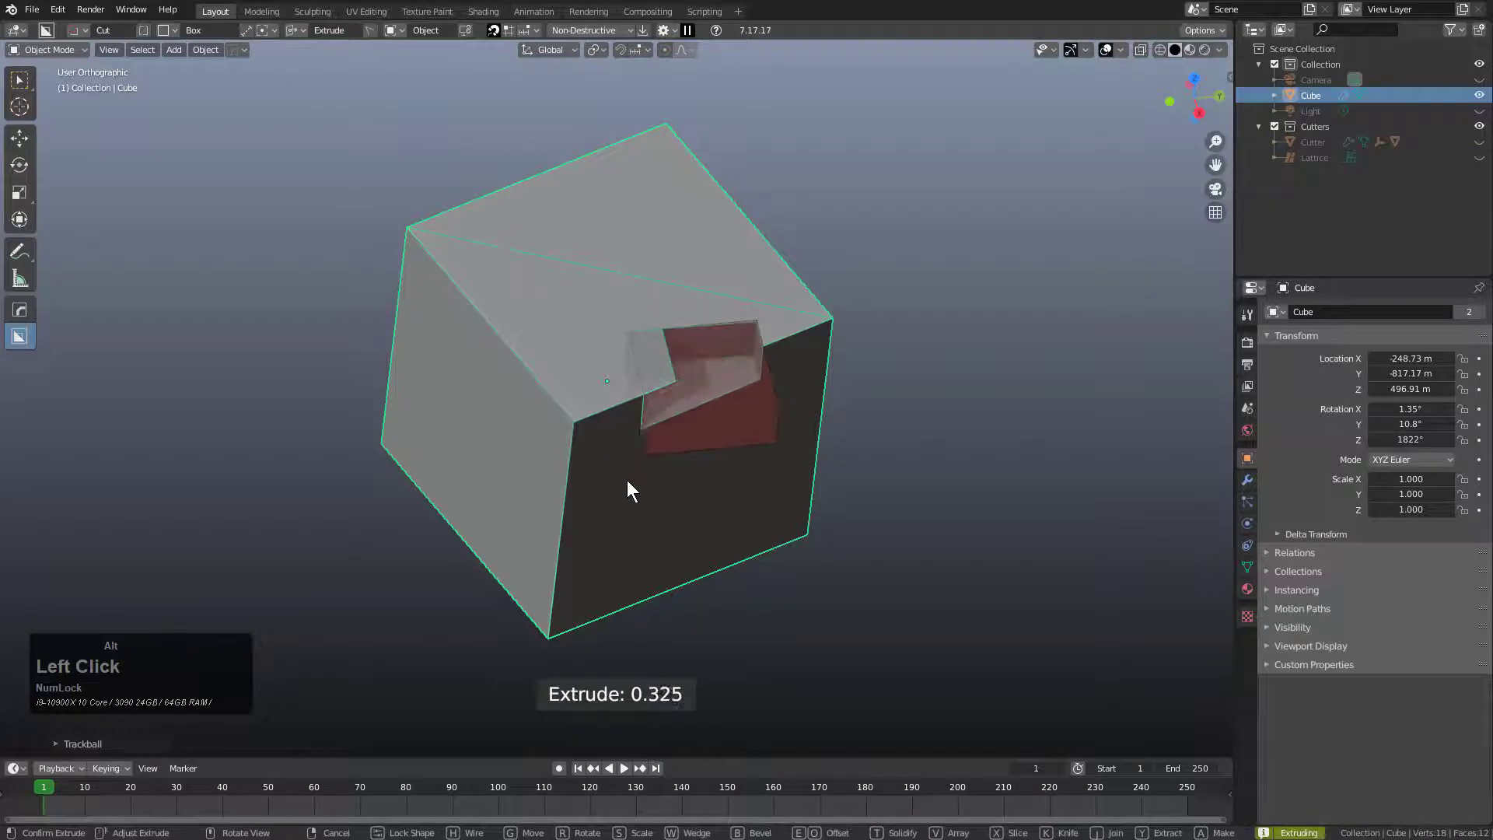
right_click(623, 661)
Step: Try box cuts about 1.39 and 2.05 deep from the midpoints of the top face's diagonal edge and left front edge
mouse_move(619, 268)
mouse_down()
mouse_move(715, 311)
mouse_move(735, 280)
mouse_up()
right_click(508, 334)
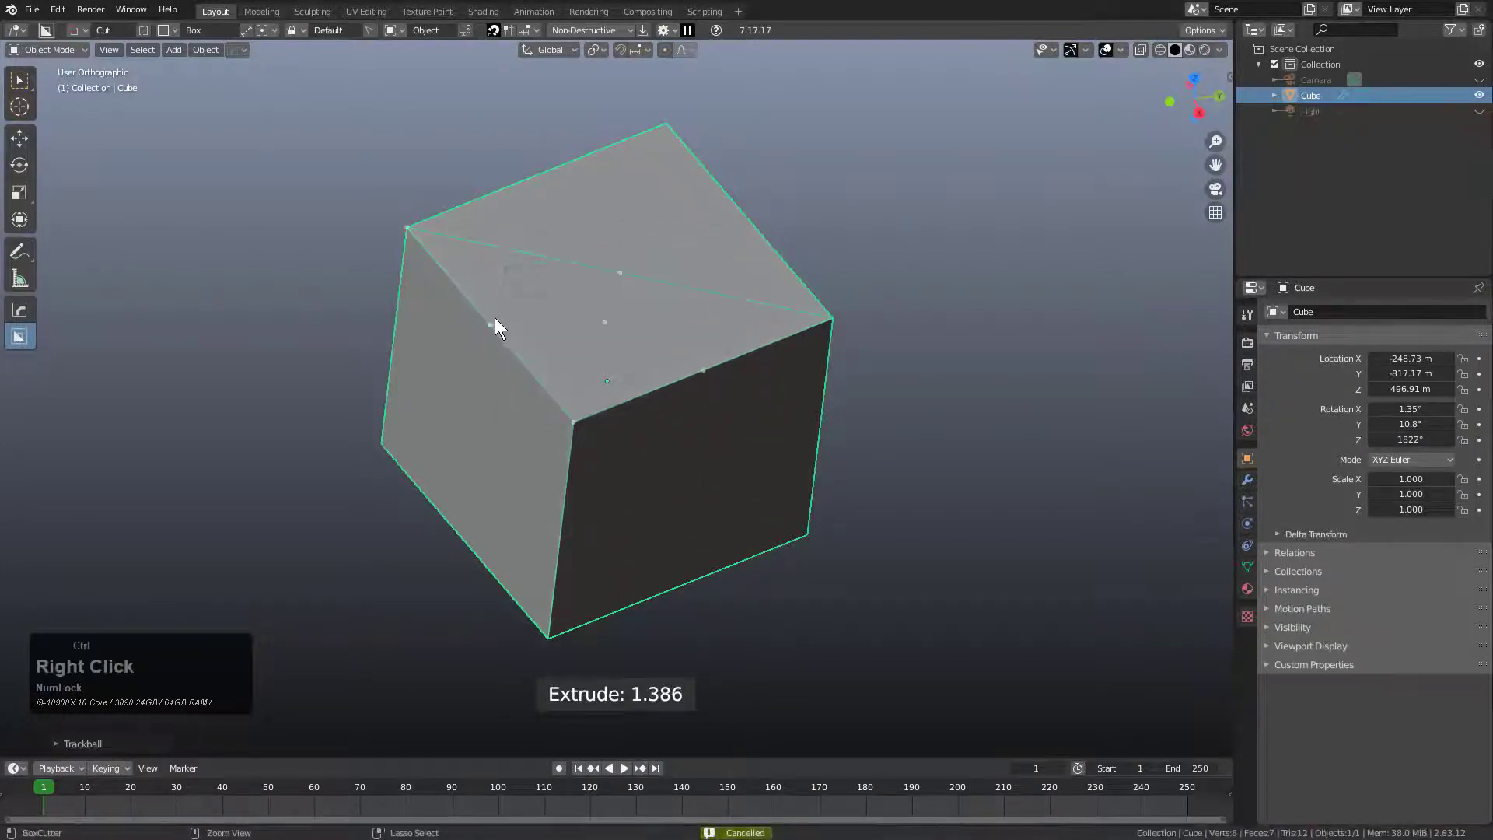
ctrl+drag(495, 318, 529, 417)
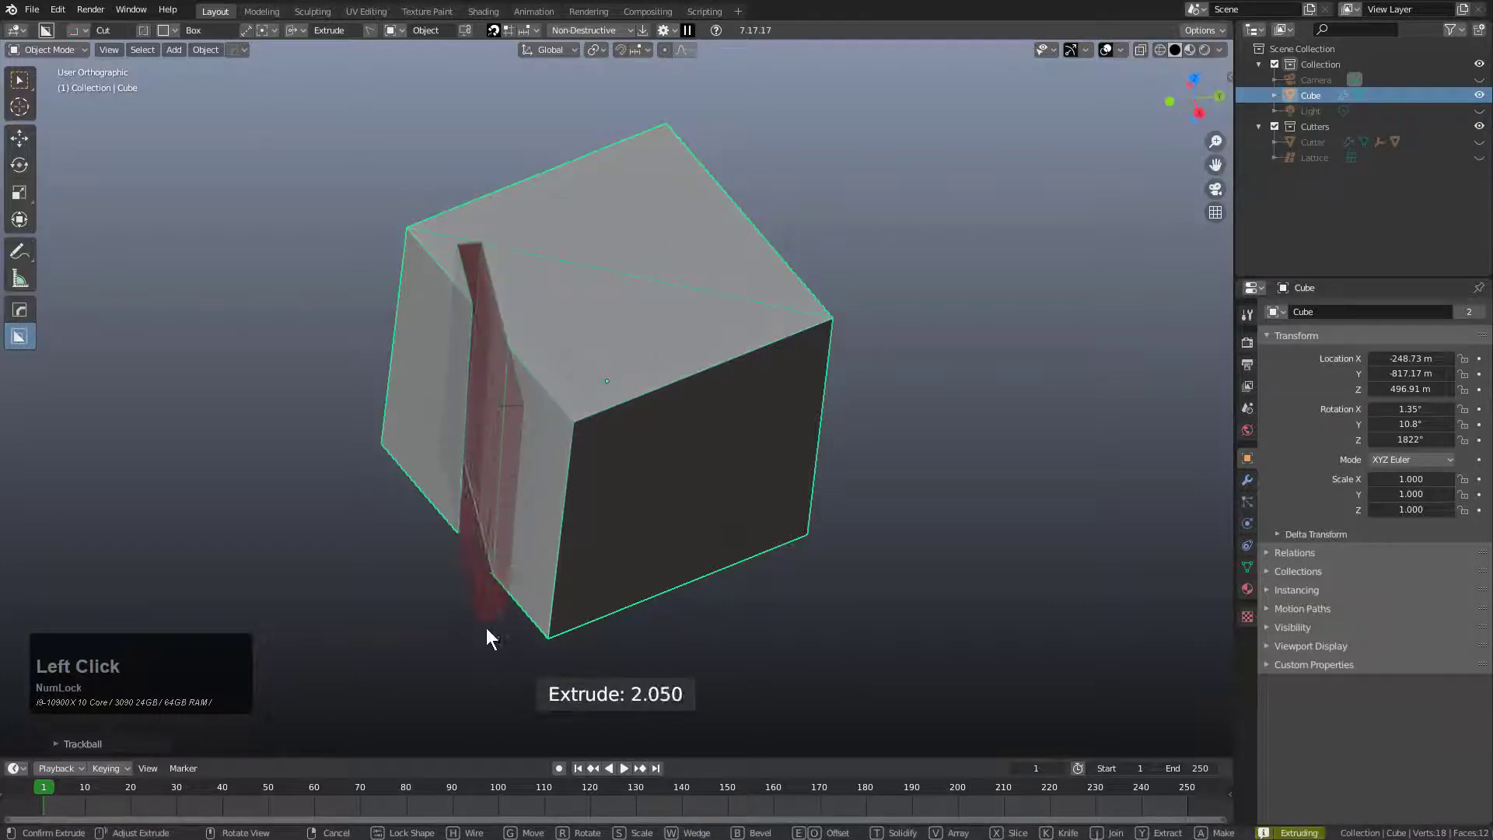
right_click(614, 334)
Step: Try a centred slot with an Offset at the diagonal edge's midpoint, and a centred box about 1.01 deep on the front face
mouse_move(619, 271)
alt+mouse_down()
mouse_move(748, 311)
mouse_move(751, 277)
alt+mouse_up()
key(e)
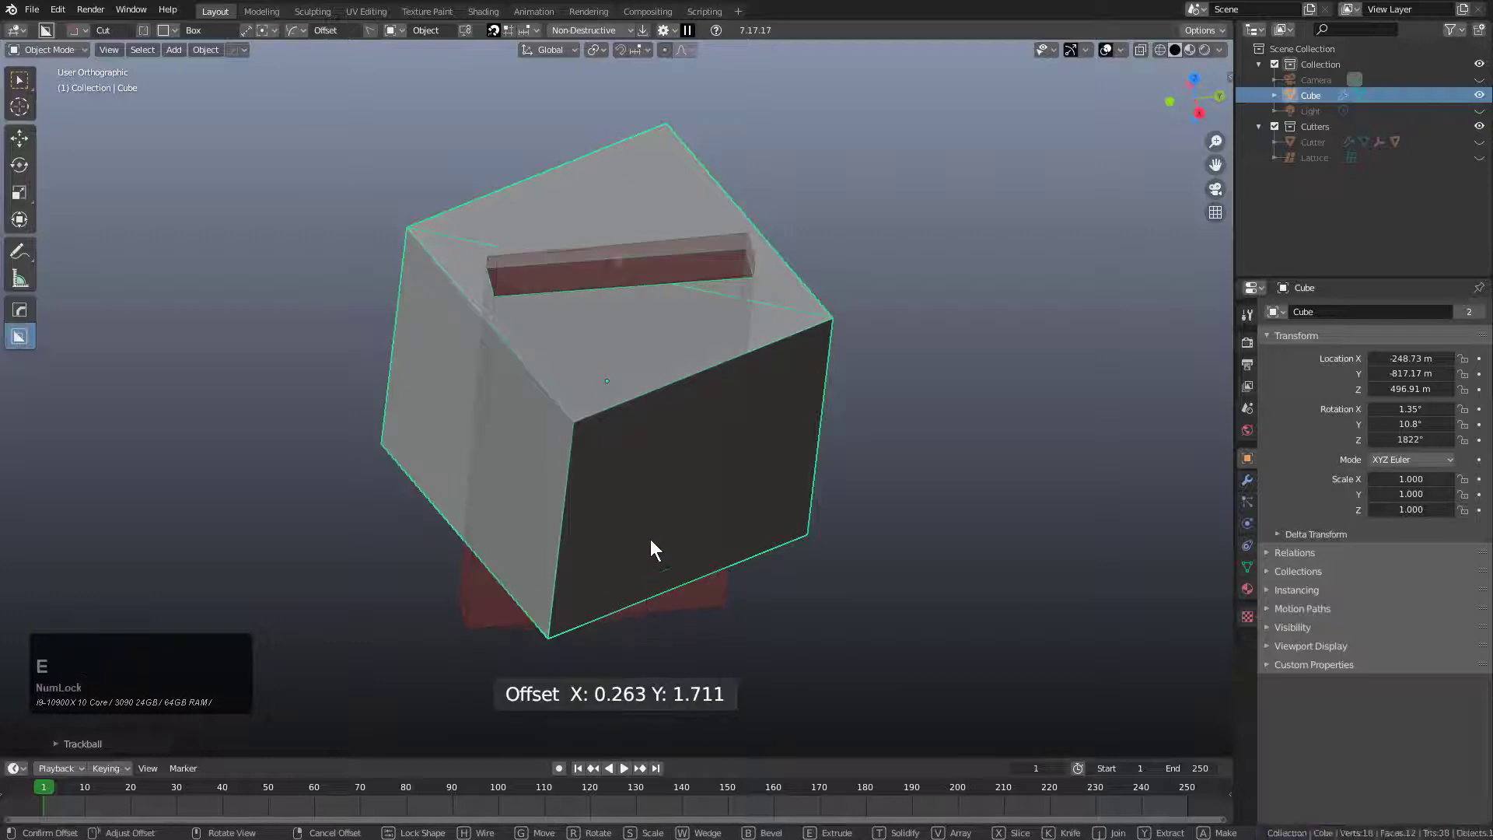
right_click(656, 498)
right_click(793, 375)
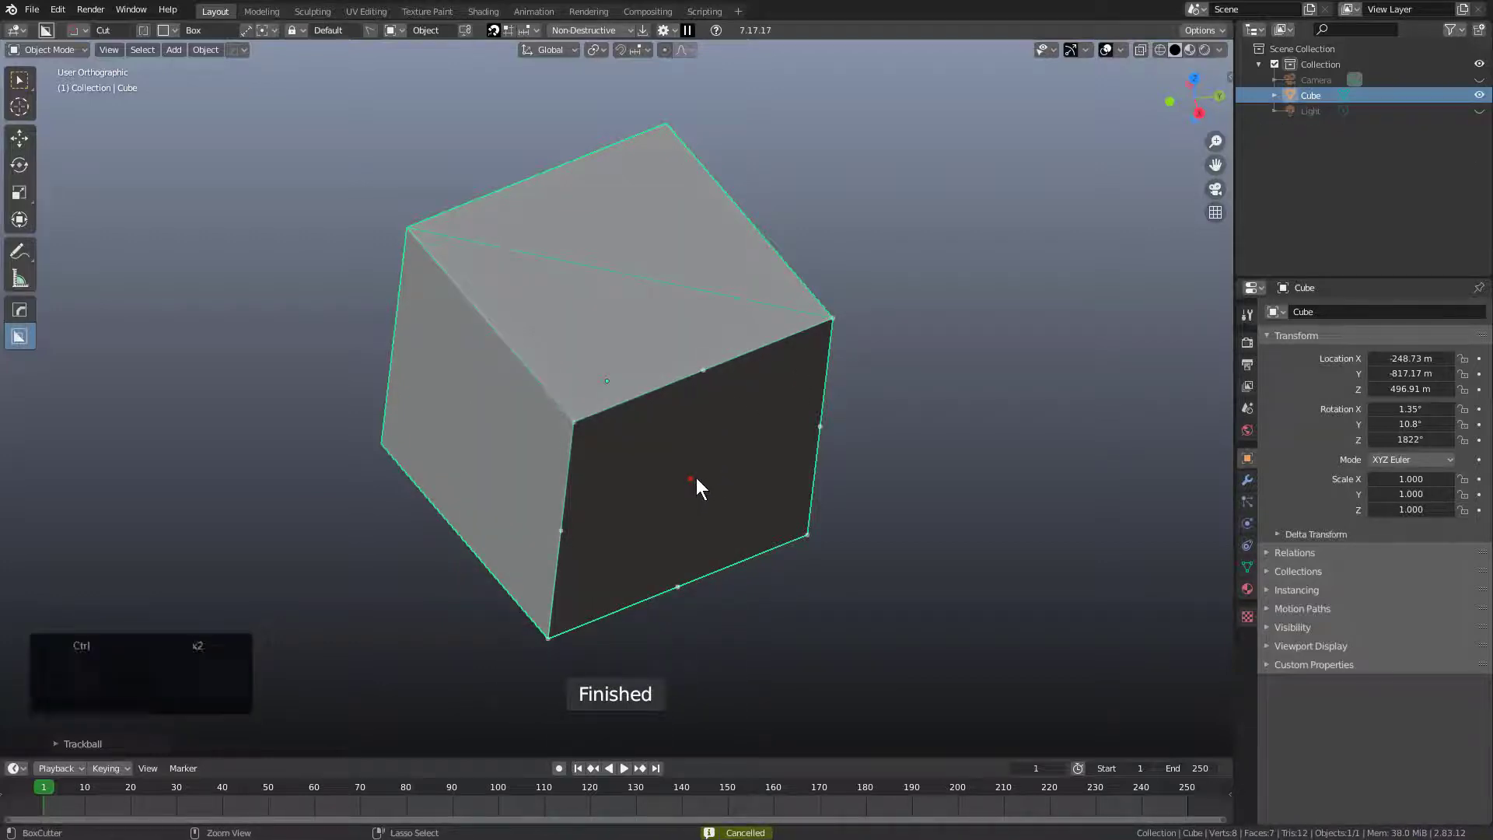
mouse_move(735, 476)
alt+mouse_down()
mouse_move(786, 530)
mouse_move(876, 569)
alt+mouse_up()
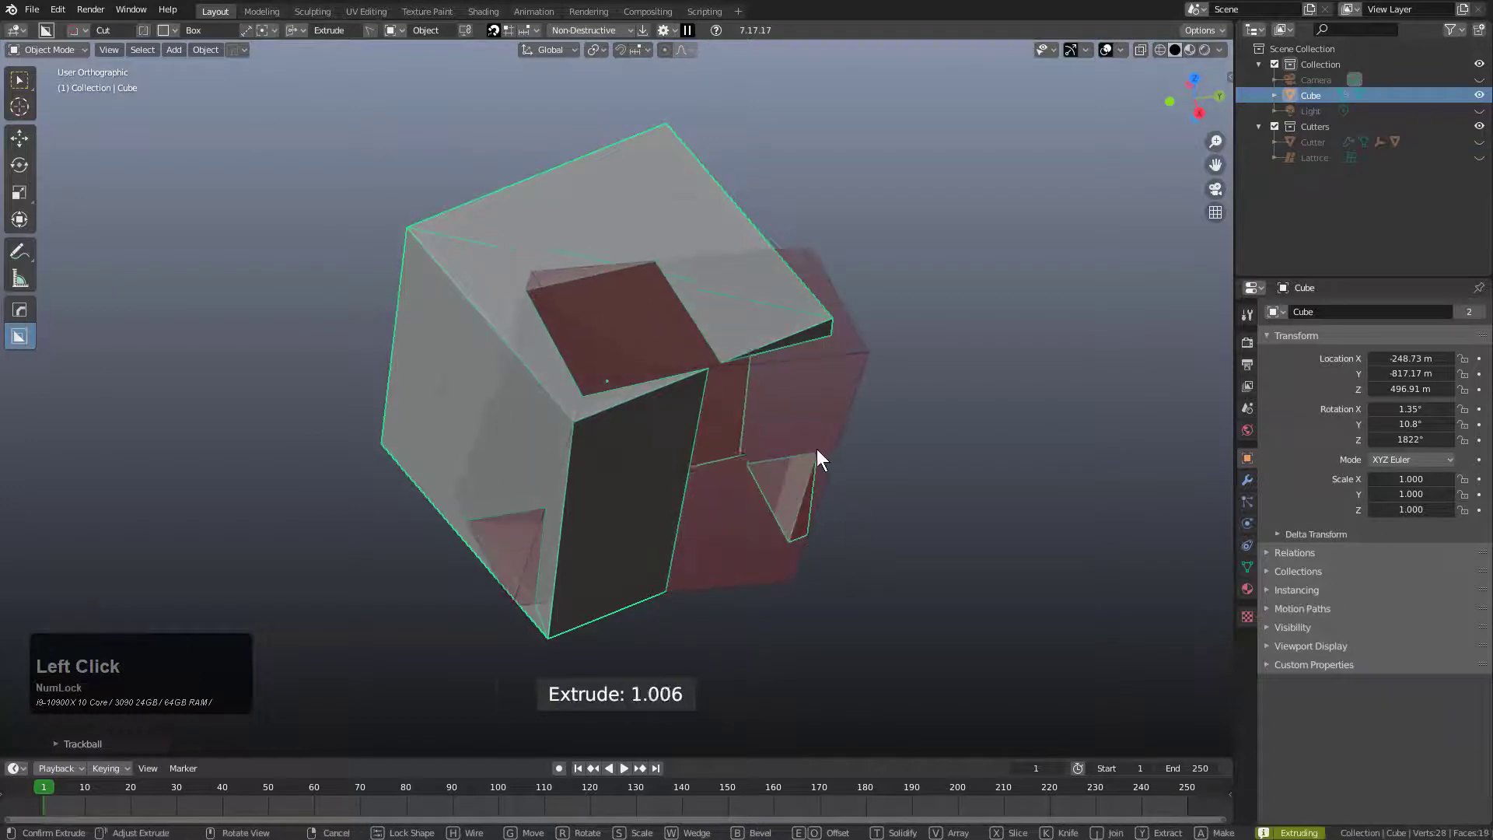
right_click(778, 331)
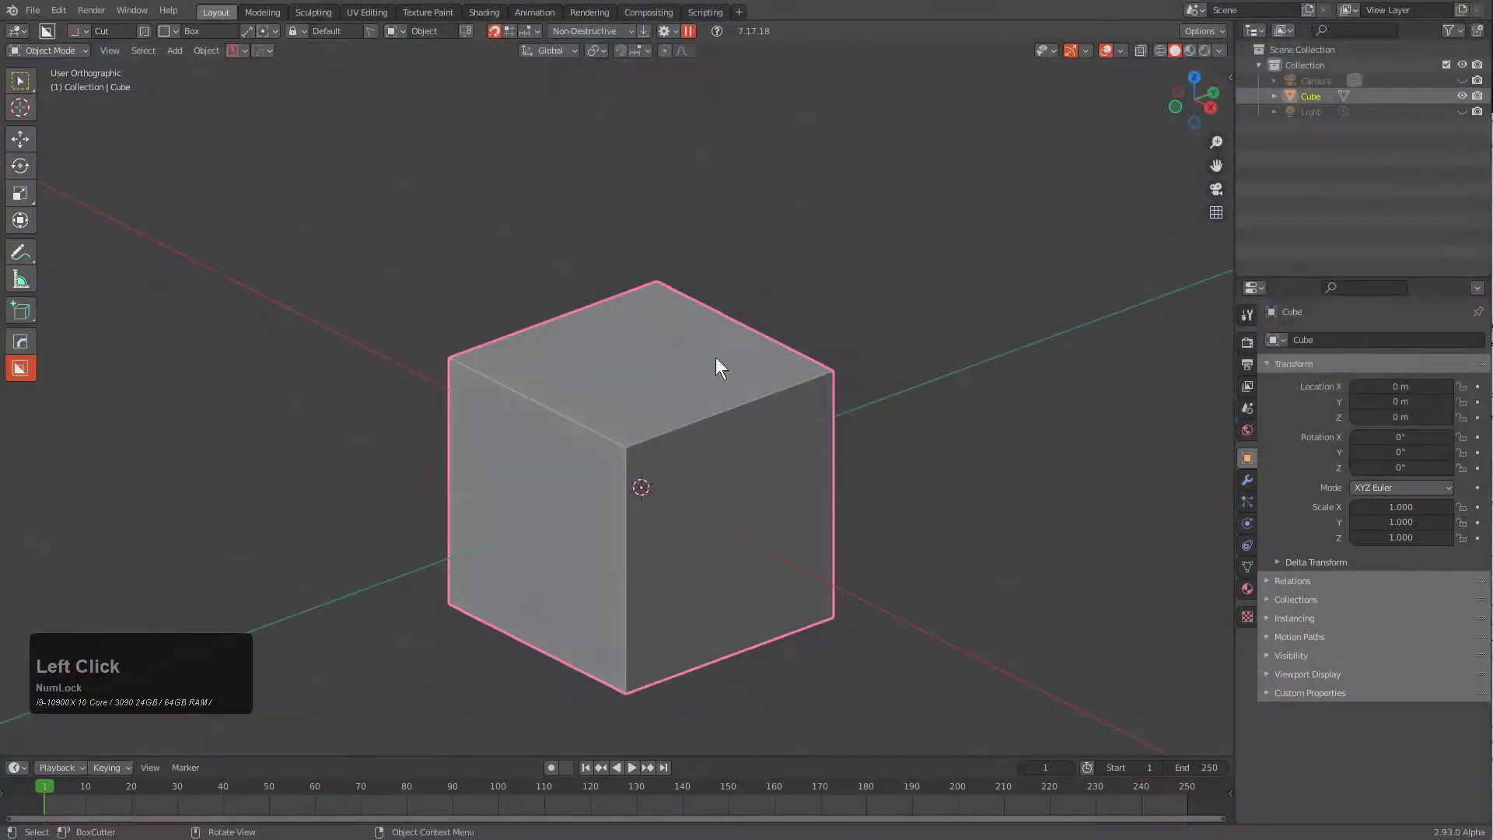
Step: Set the object orient method to Local for cutting the new cube
middle_click(679, 404)
scroll(679, 436, down, 1)
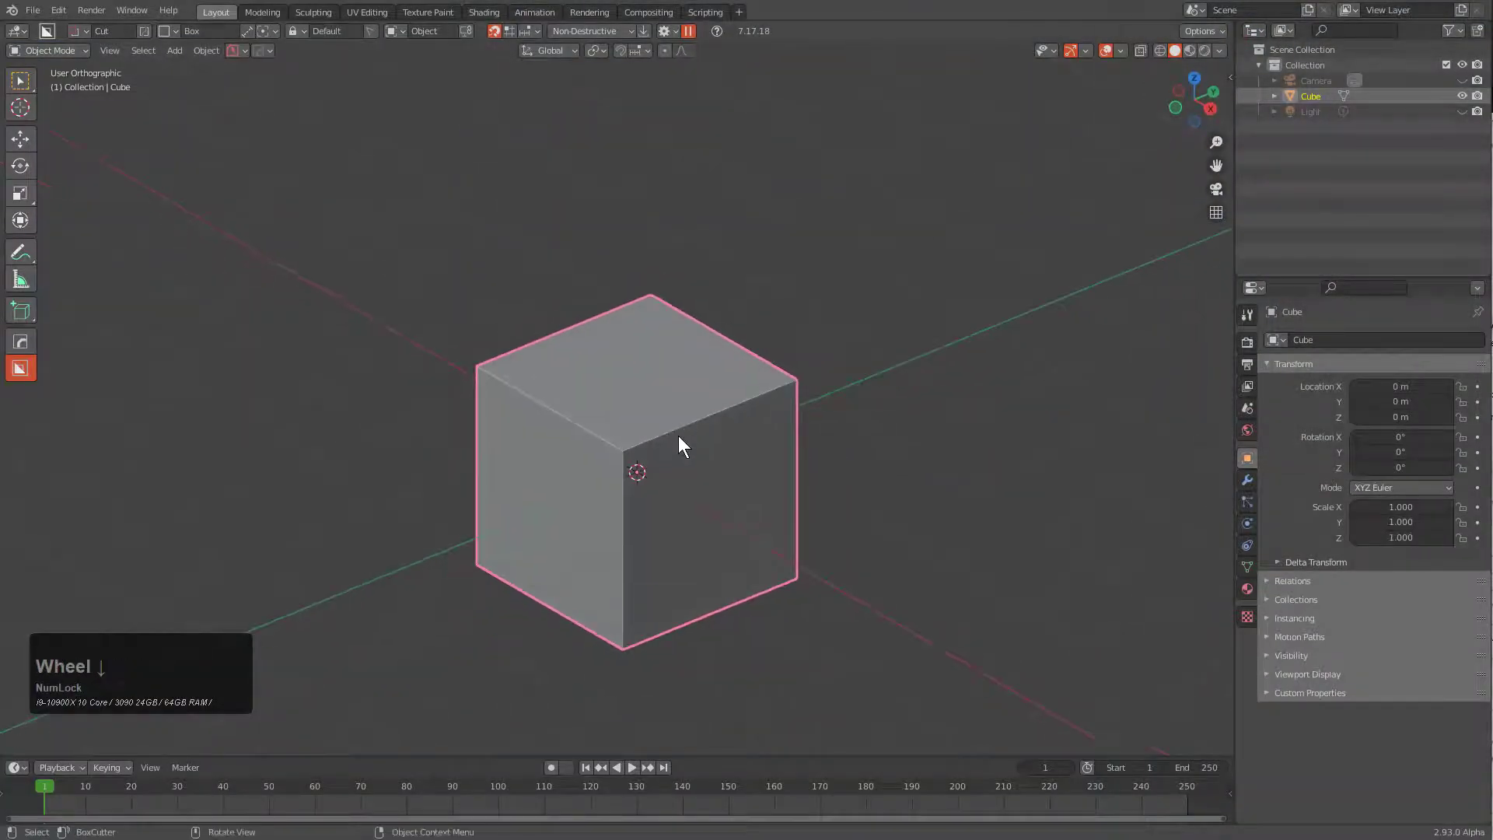
shift+middle_drag(679, 435, 692, 410)
scroll(684, 385, up, 1)
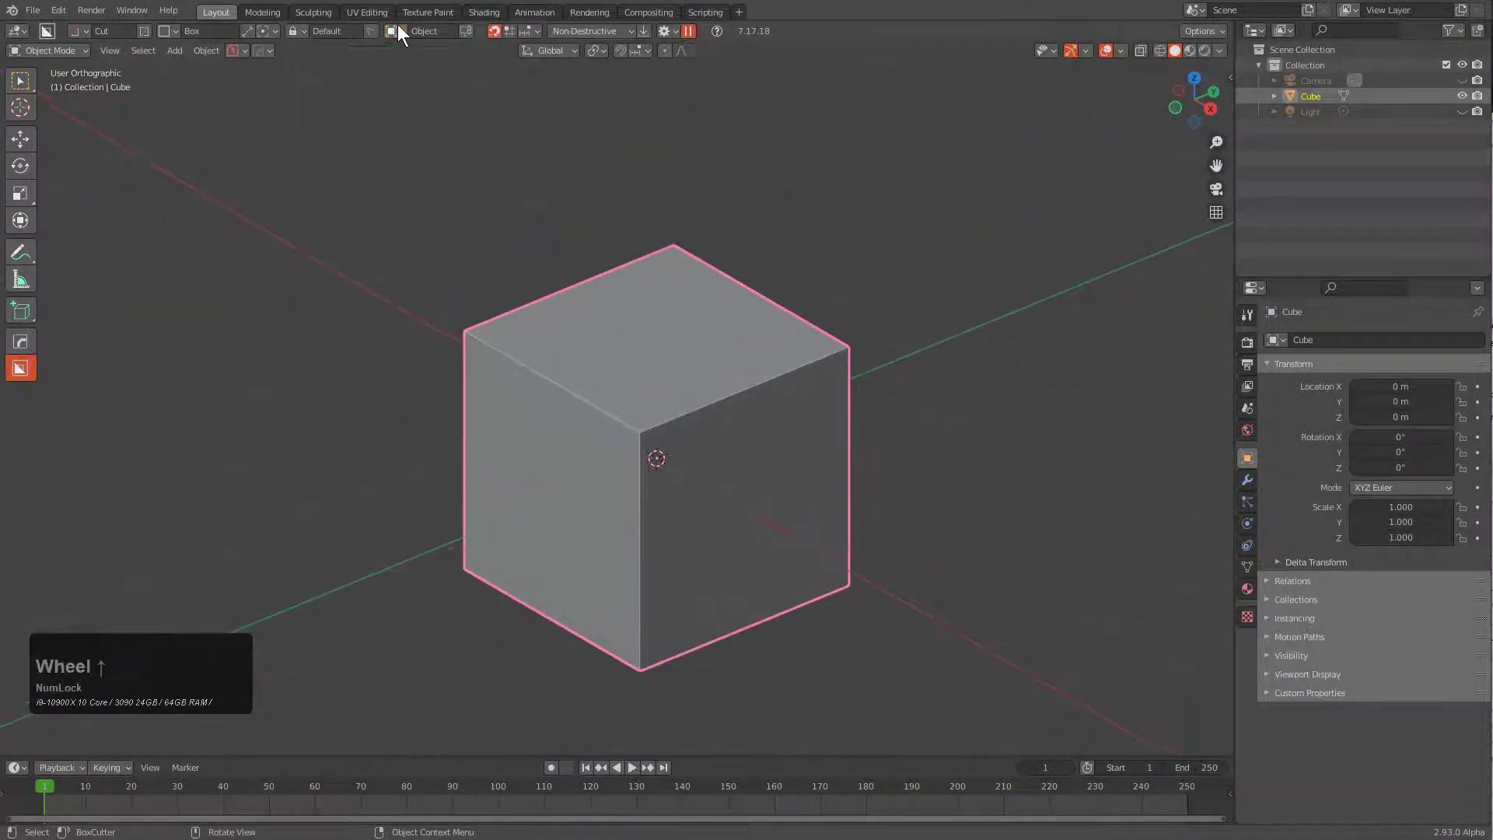
click(398, 26)
click(370, 85)
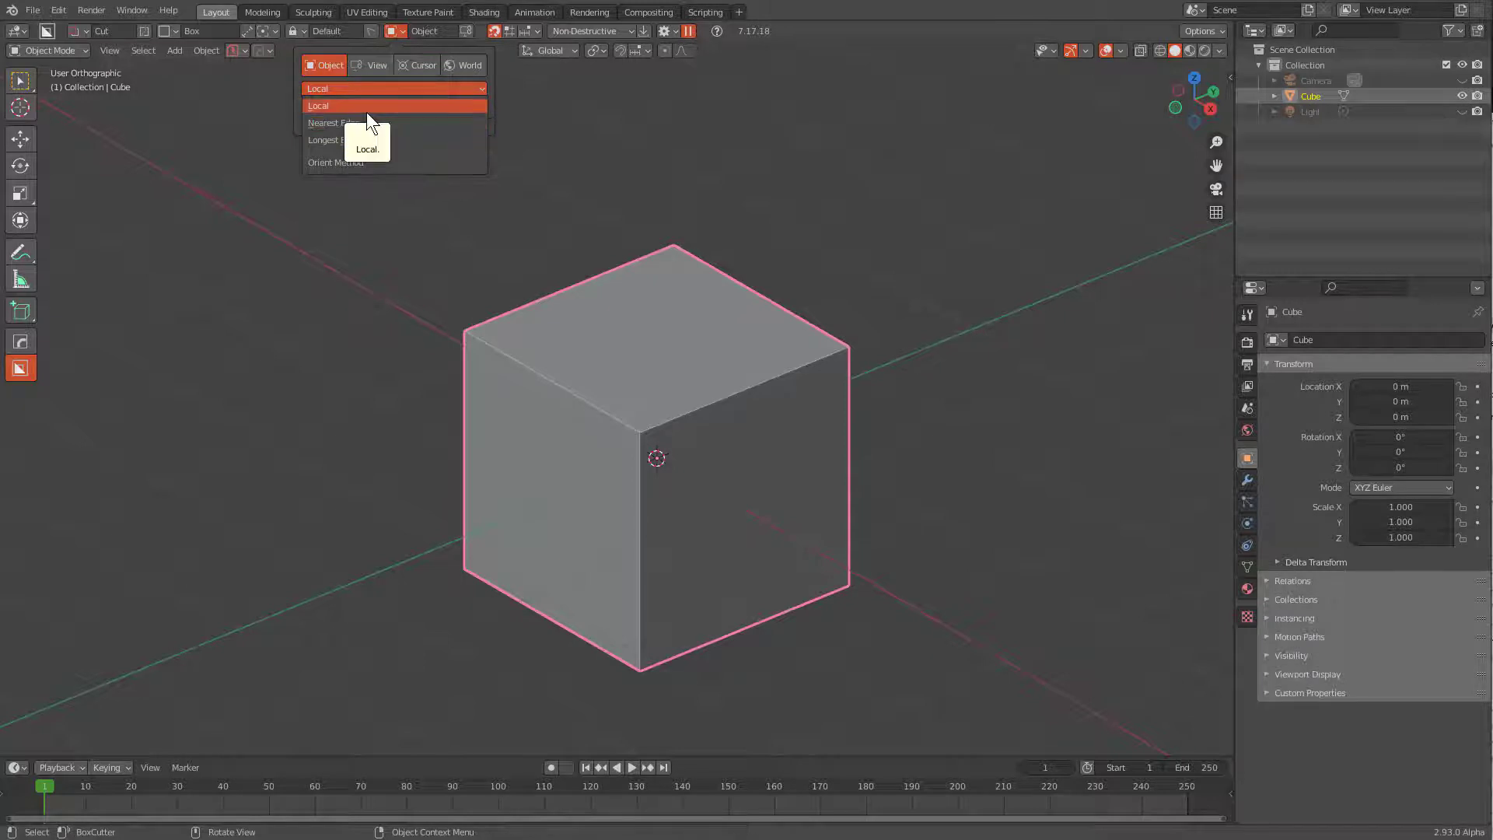
click(366, 112)
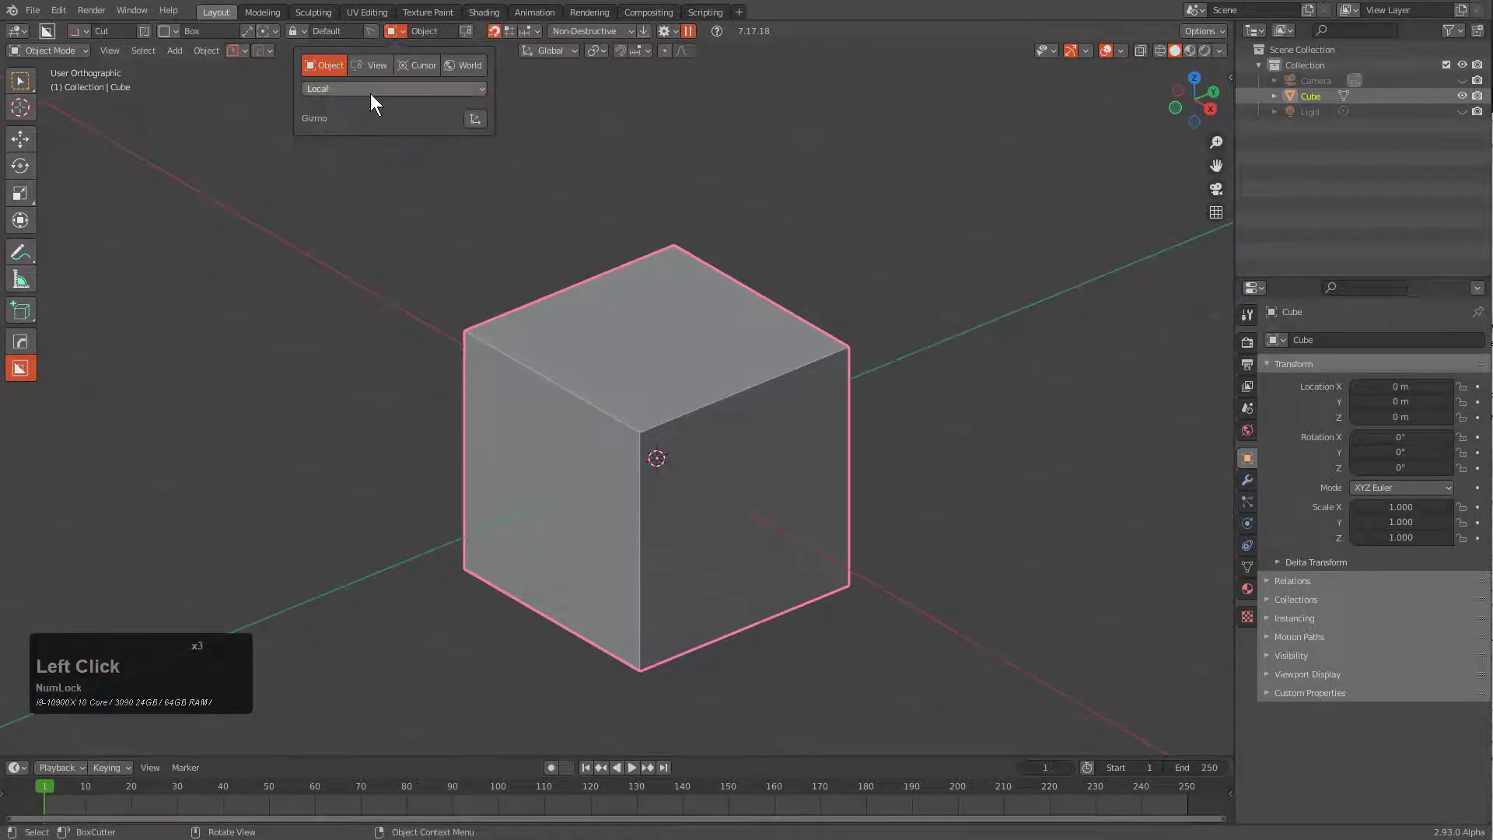
Step: Connect two opposite corner vertices of the cube's top face to add a diagonal edge, and return to Object Mode
middle_drag(688, 459, 666, 465)
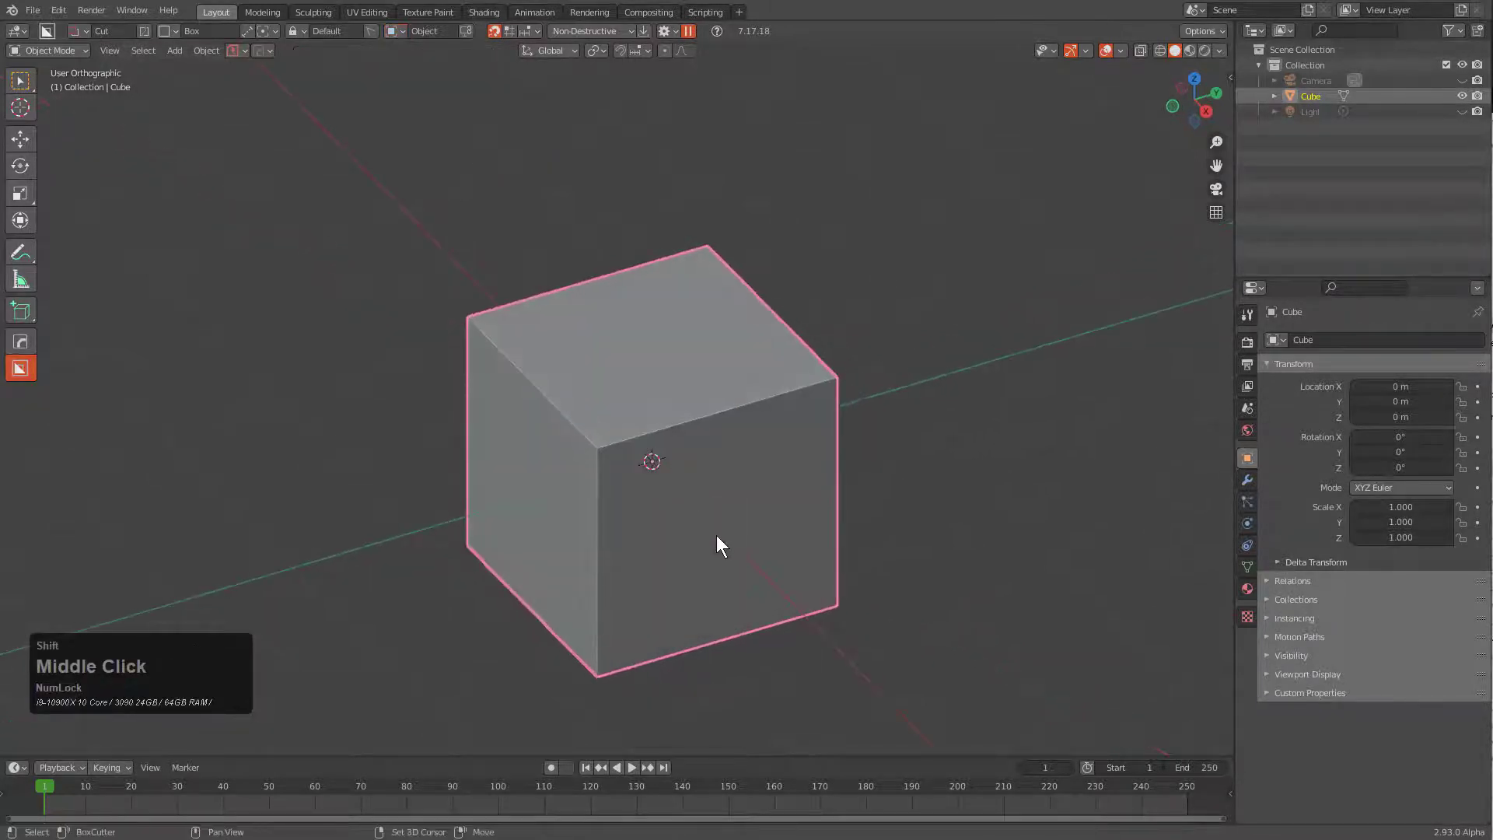
shift+middle_drag(717, 529, 694, 450)
key(alt+v)
click(633, 500)
key(1)
key(Tab)
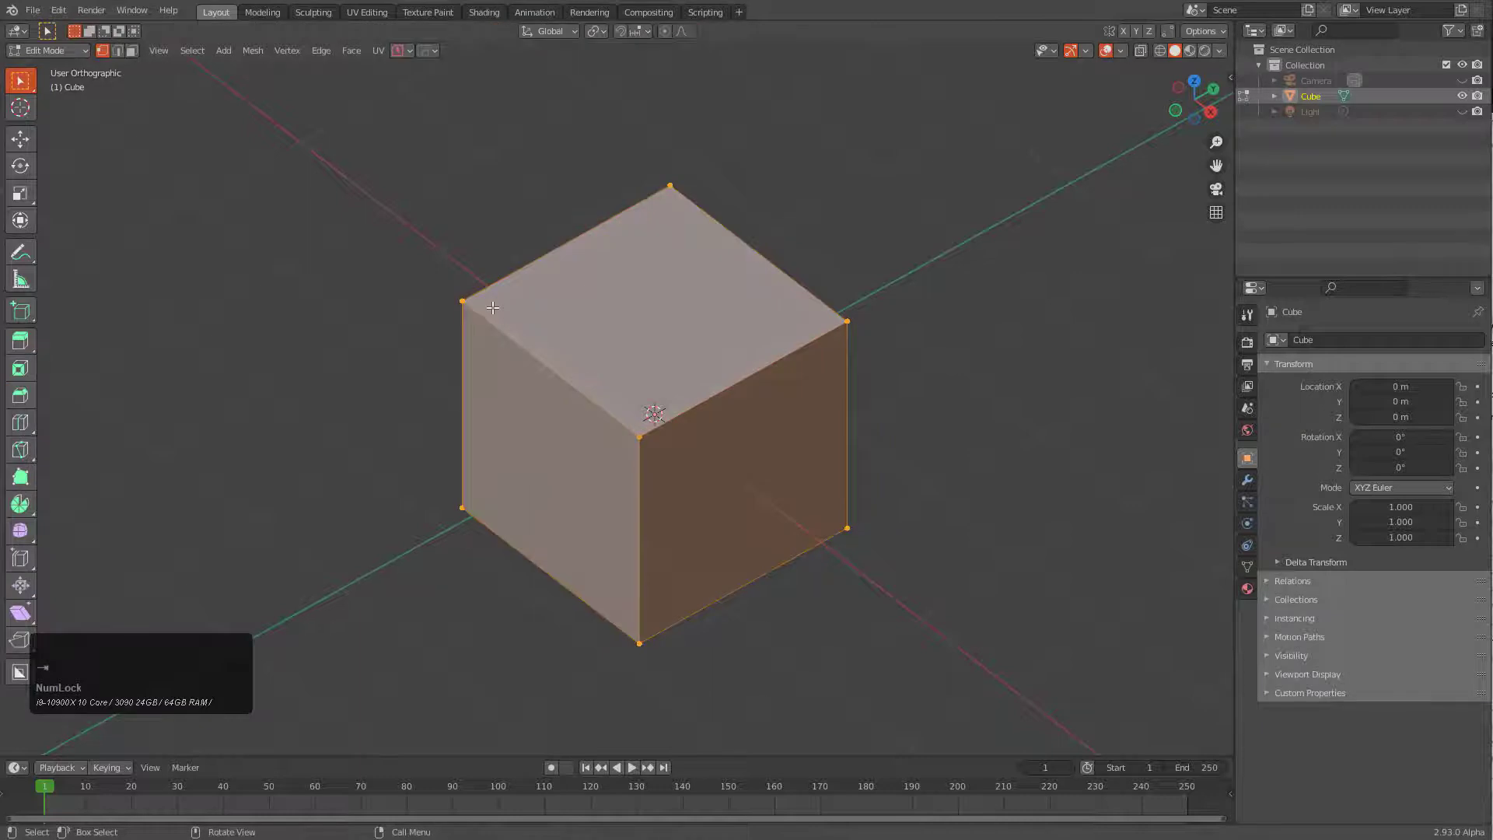
click(487, 307)
shift+click(838, 312)
key(j)
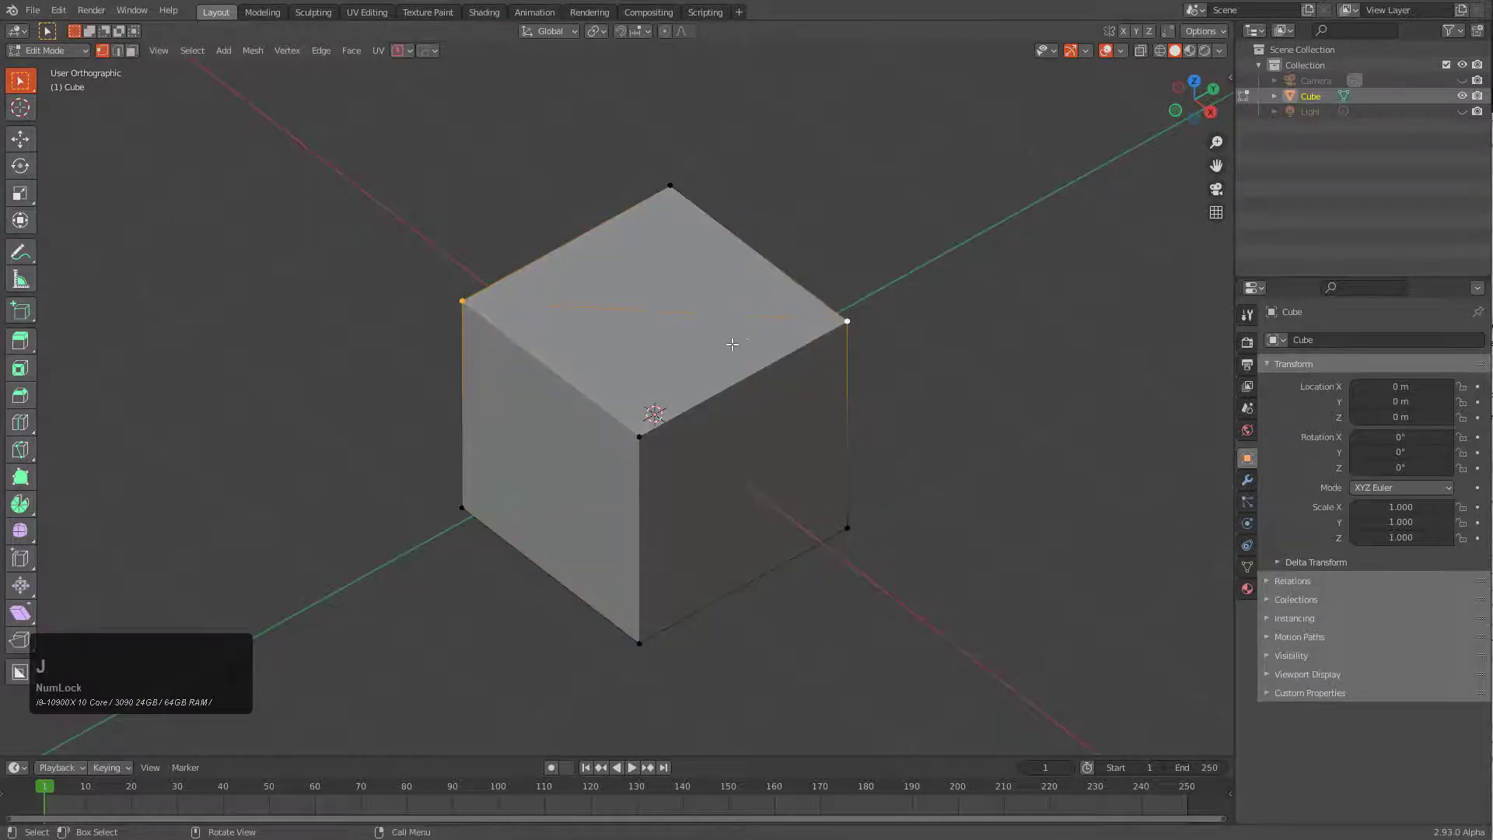
scroll(727, 343, up, 1)
key(Tab)
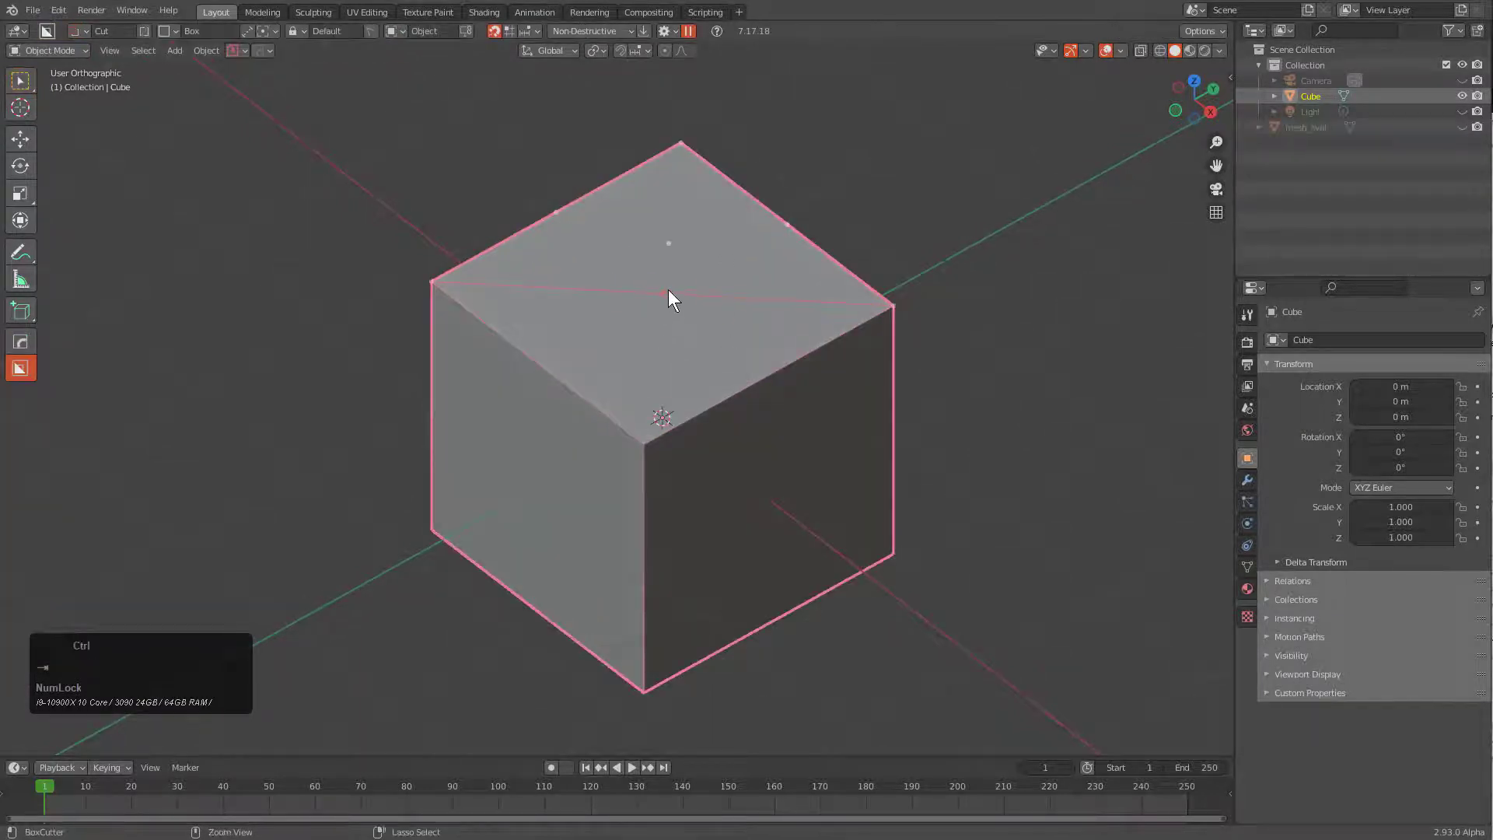
Step: Try box cuts in the Local orientation from the top face's diagonal edge midpoint and on the right front face
ctrl+click(664, 293)
mouse_move(667, 296)
mouse_down()
mouse_move(797, 316)
mouse_move(825, 287)
mouse_move(837, 305)
mouse_move(875, 303)
mouse_move(854, 311)
mouse_up()
right_click(805, 448)
mouse_move(777, 500)
mouse_down()
mouse_move(877, 550)
mouse_move(862, 531)
mouse_up()
right_click(576, 343)
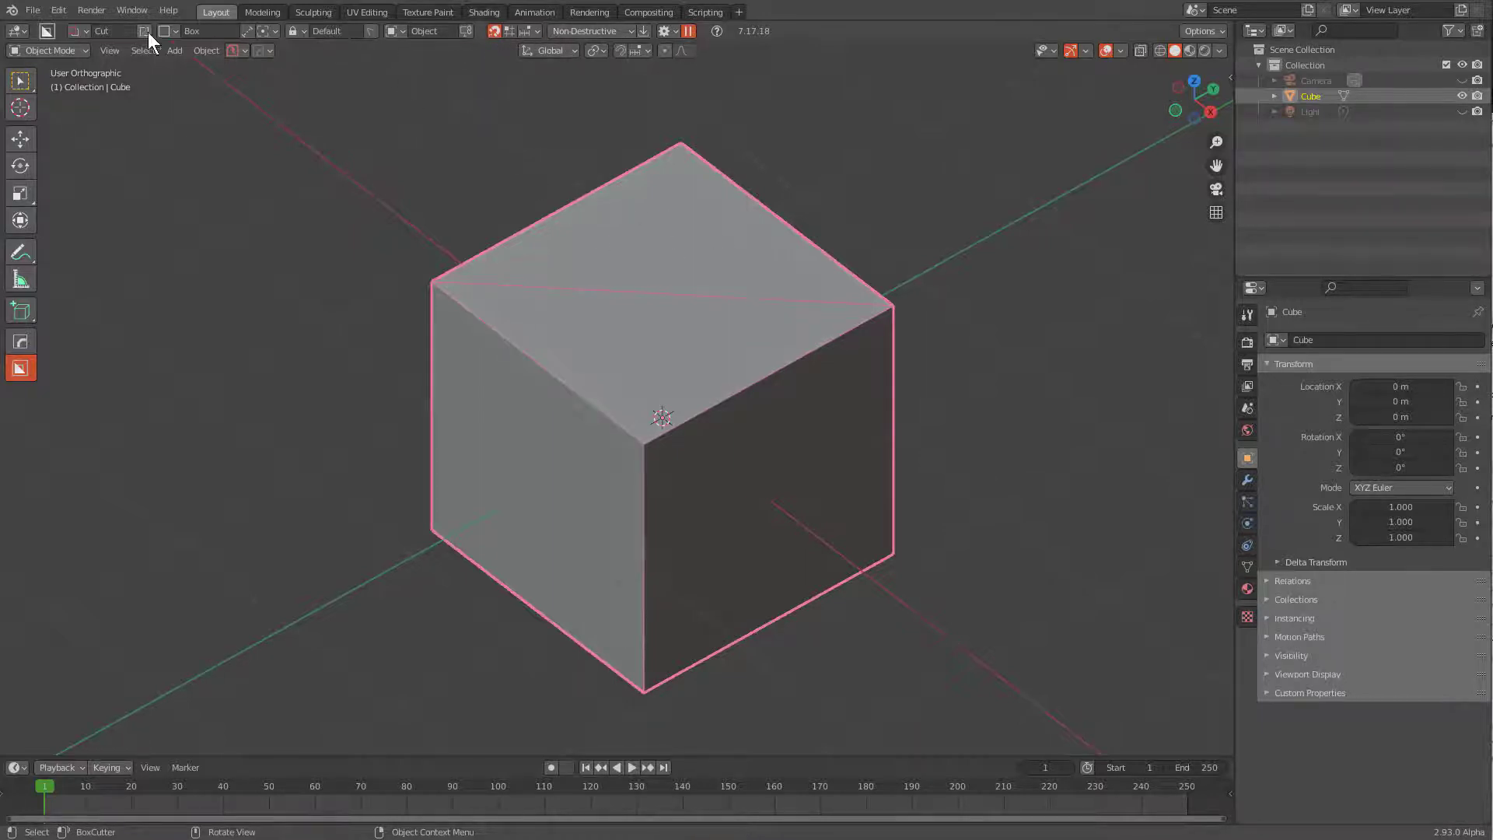
Step: Set the object orient method to Nearest Edge for cutting the cube
middle_drag(677, 363, 678, 354)
shift+middle_click(677, 353)
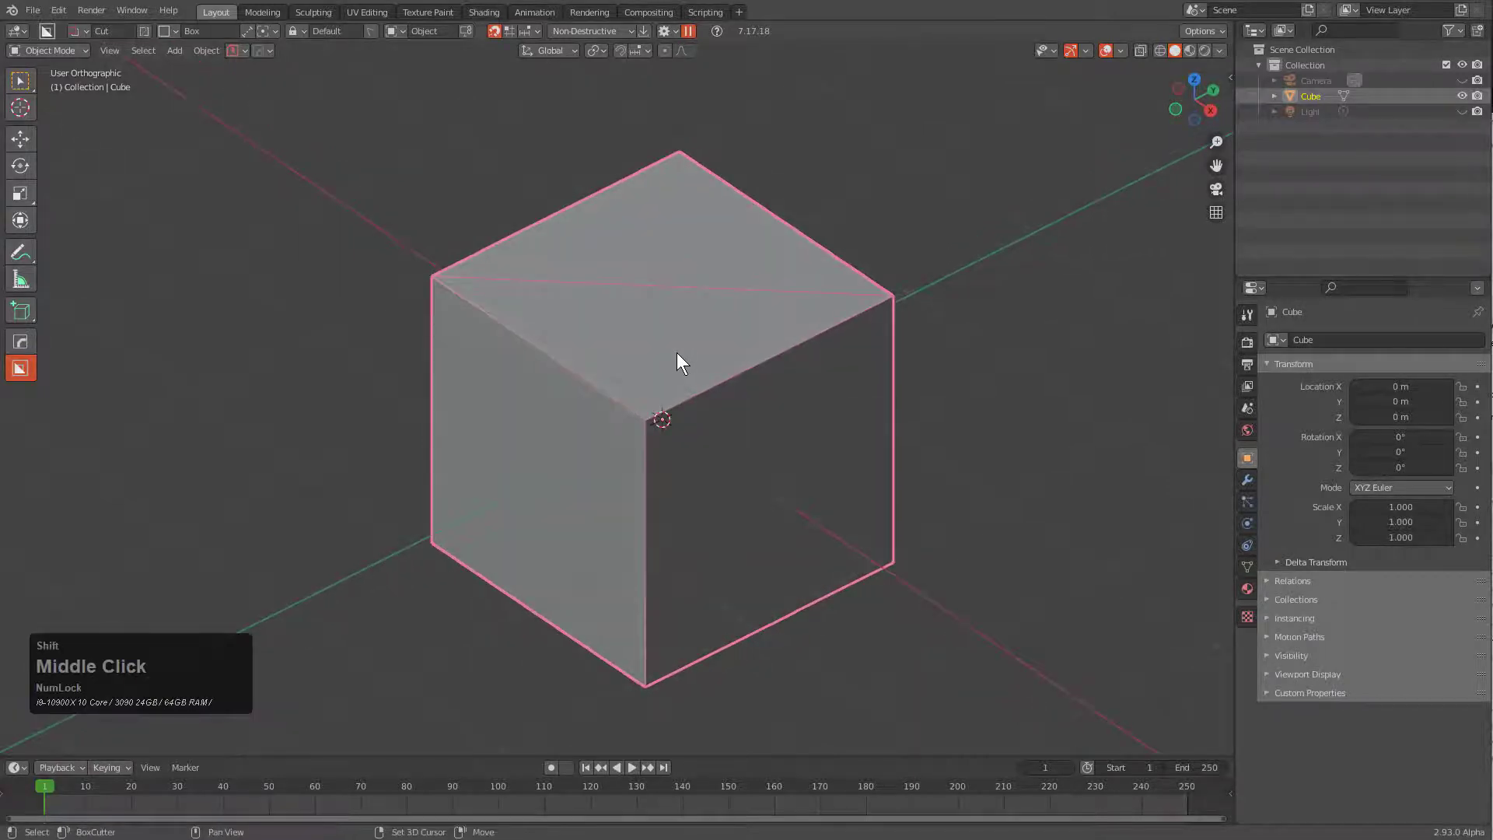
key(v)
click(703, 376)
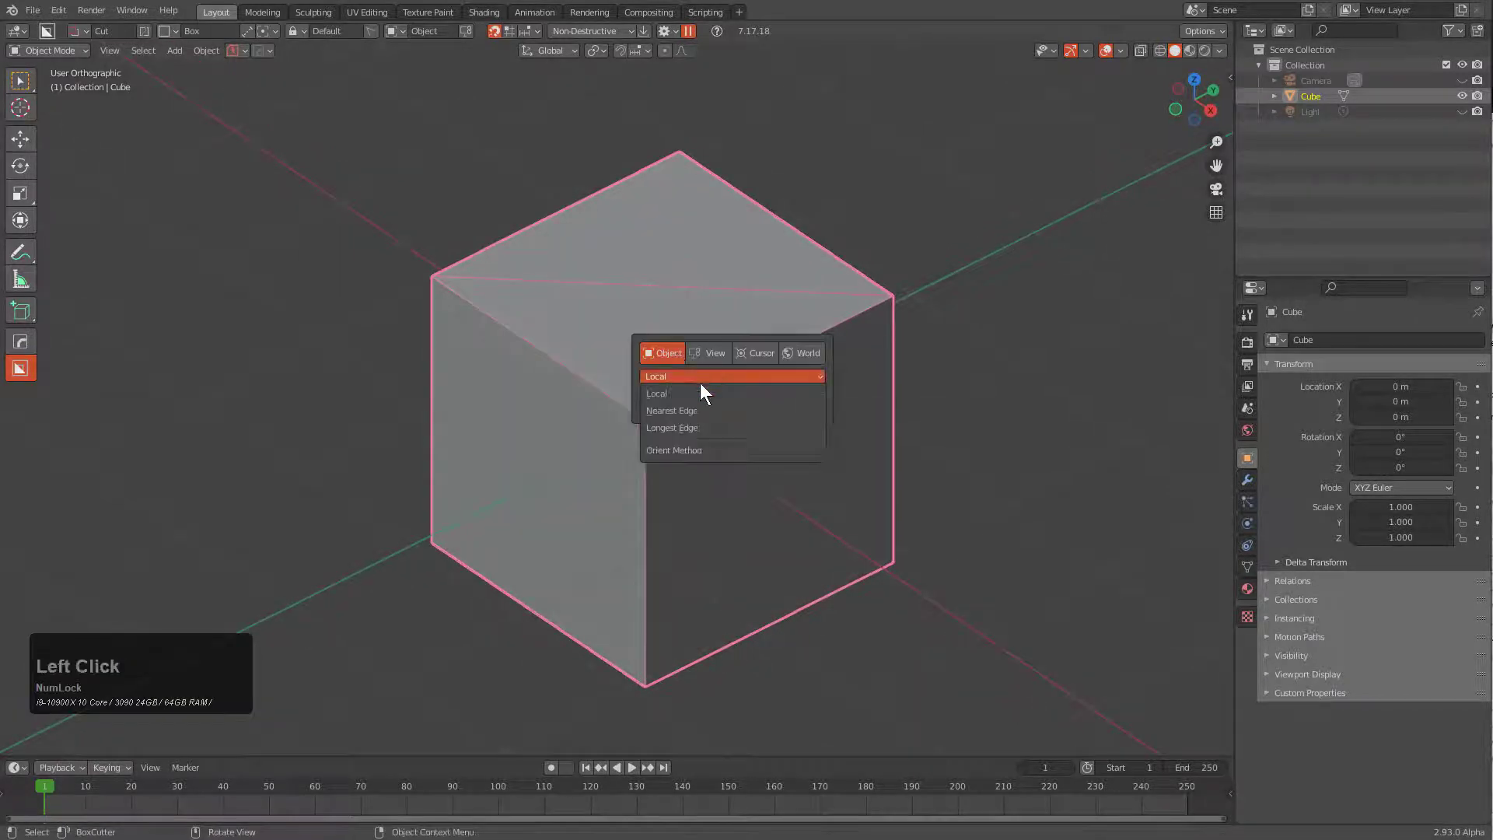
click(702, 409)
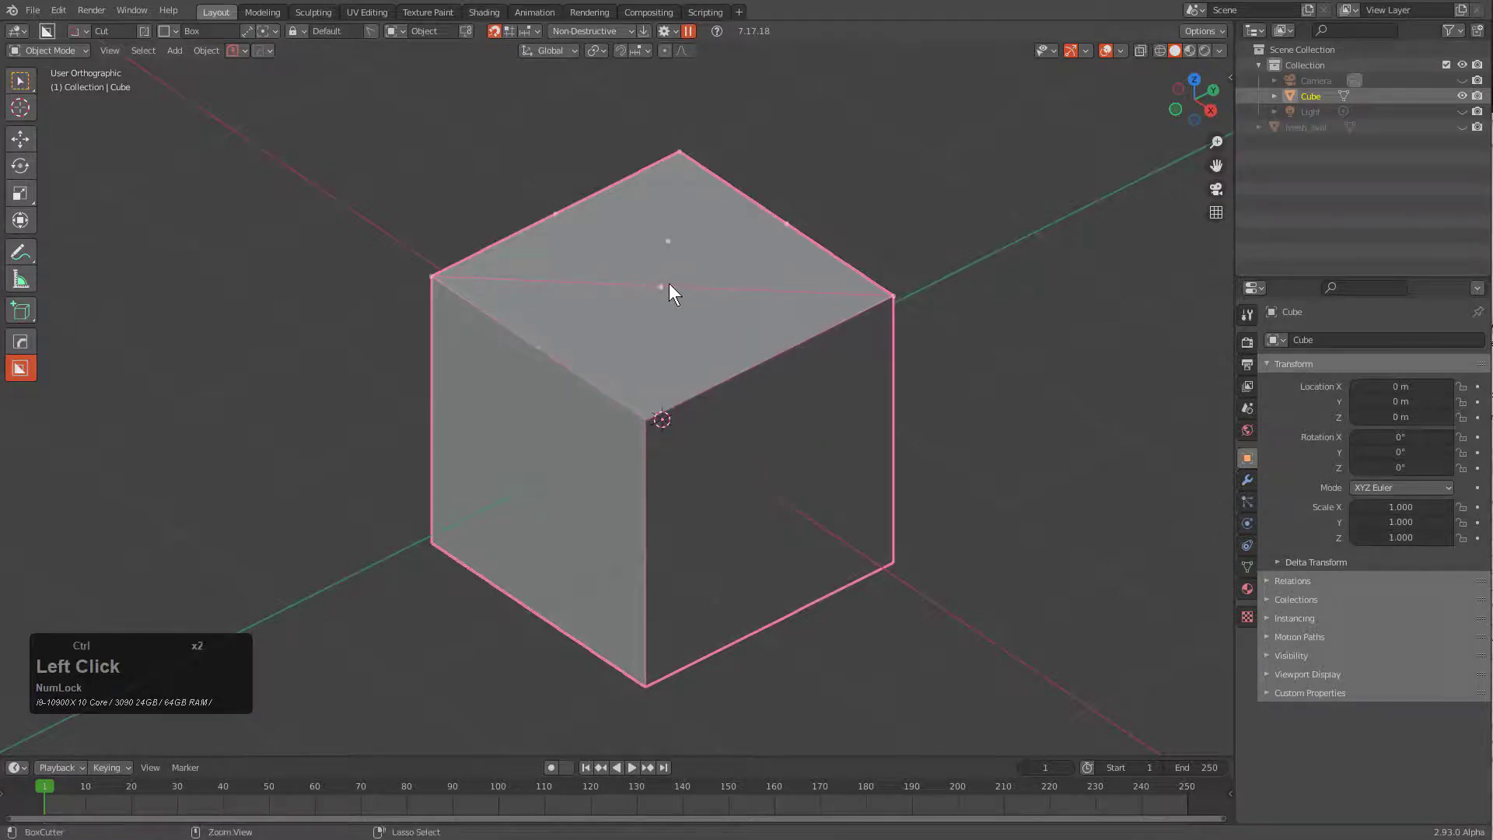
Step: Try a centred slot along the top face's diagonal edge from its midpoint, then undo the cut
mouse_move(669, 283)
ctrl+mouse_down()
mouse_move(833, 303)
mouse_move(818, 315)
ctrl+mouse_up()
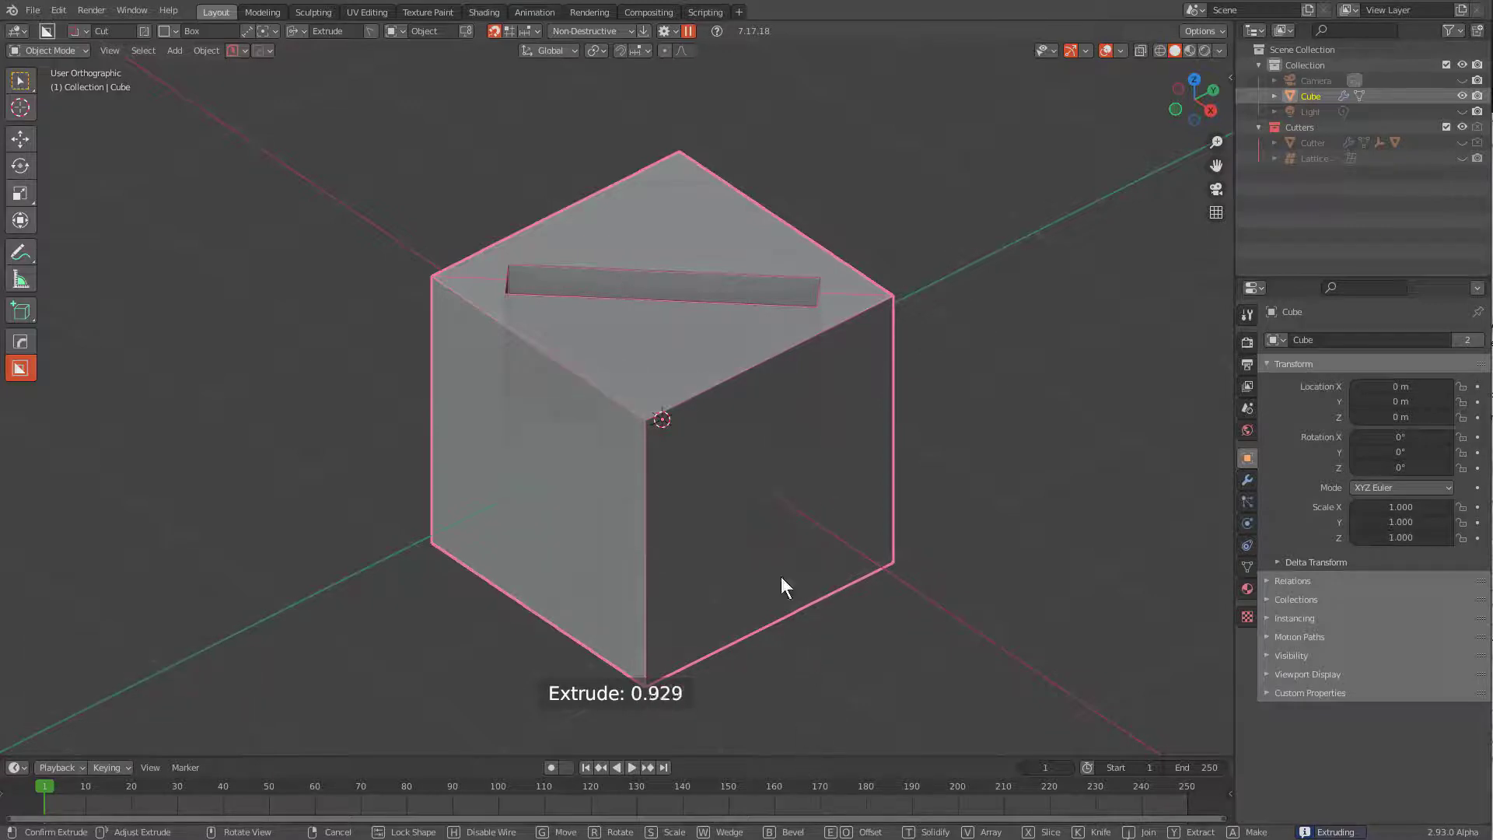
click(785, 727)
middle_drag(706, 571, 707, 474)
key(ctrl+z)
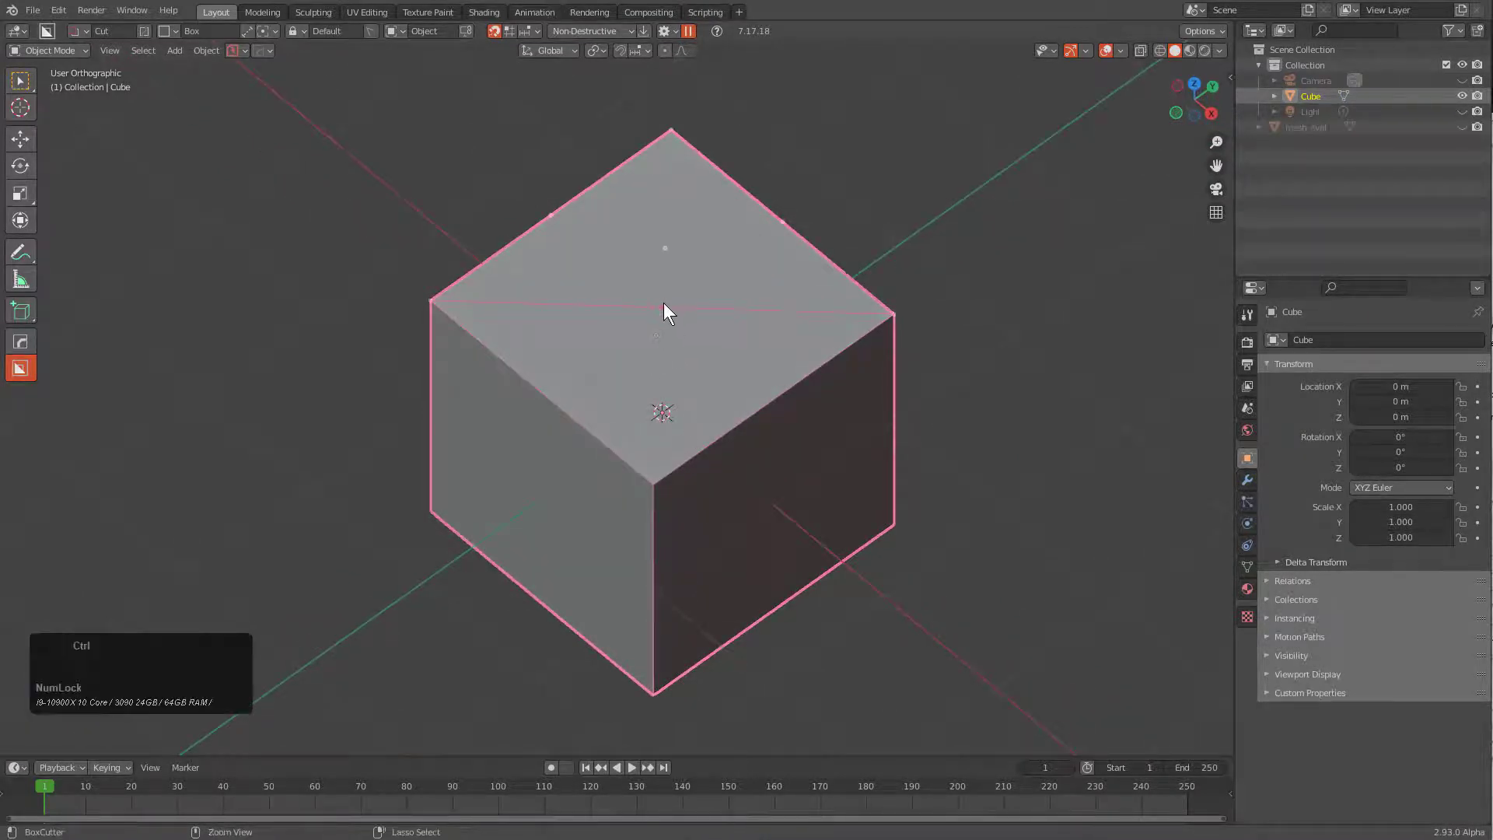
Step: Try a centred slot about 2.015 deep along the diagonal edge, with its ends rounded by a 7-segment bevel
mouse_move(664, 302)
alt+mouse_down()
mouse_move(796, 310)
mouse_move(816, 339)
mouse_move(807, 331)
alt+mouse_up()
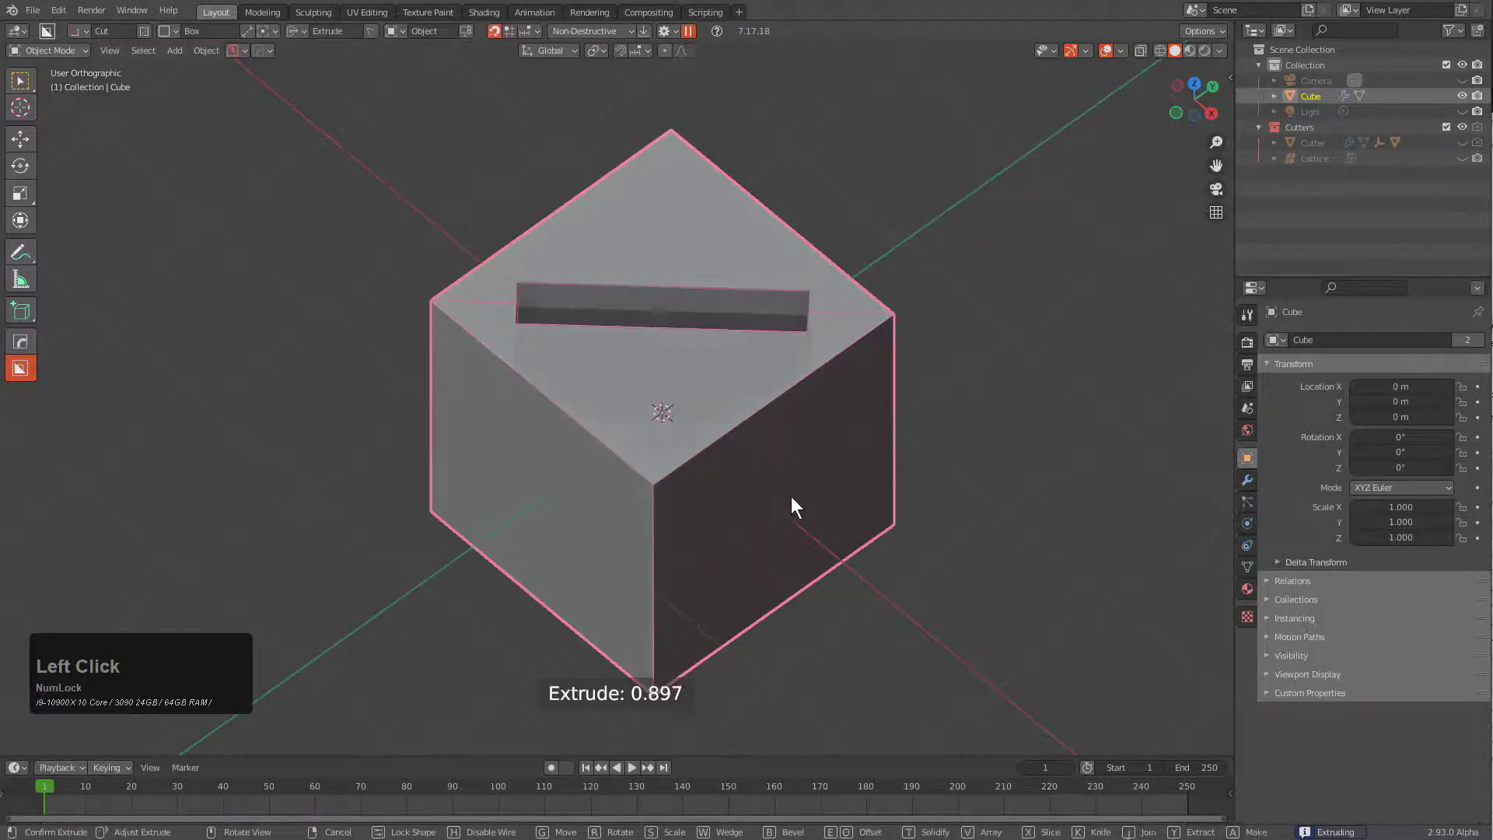
key(b)
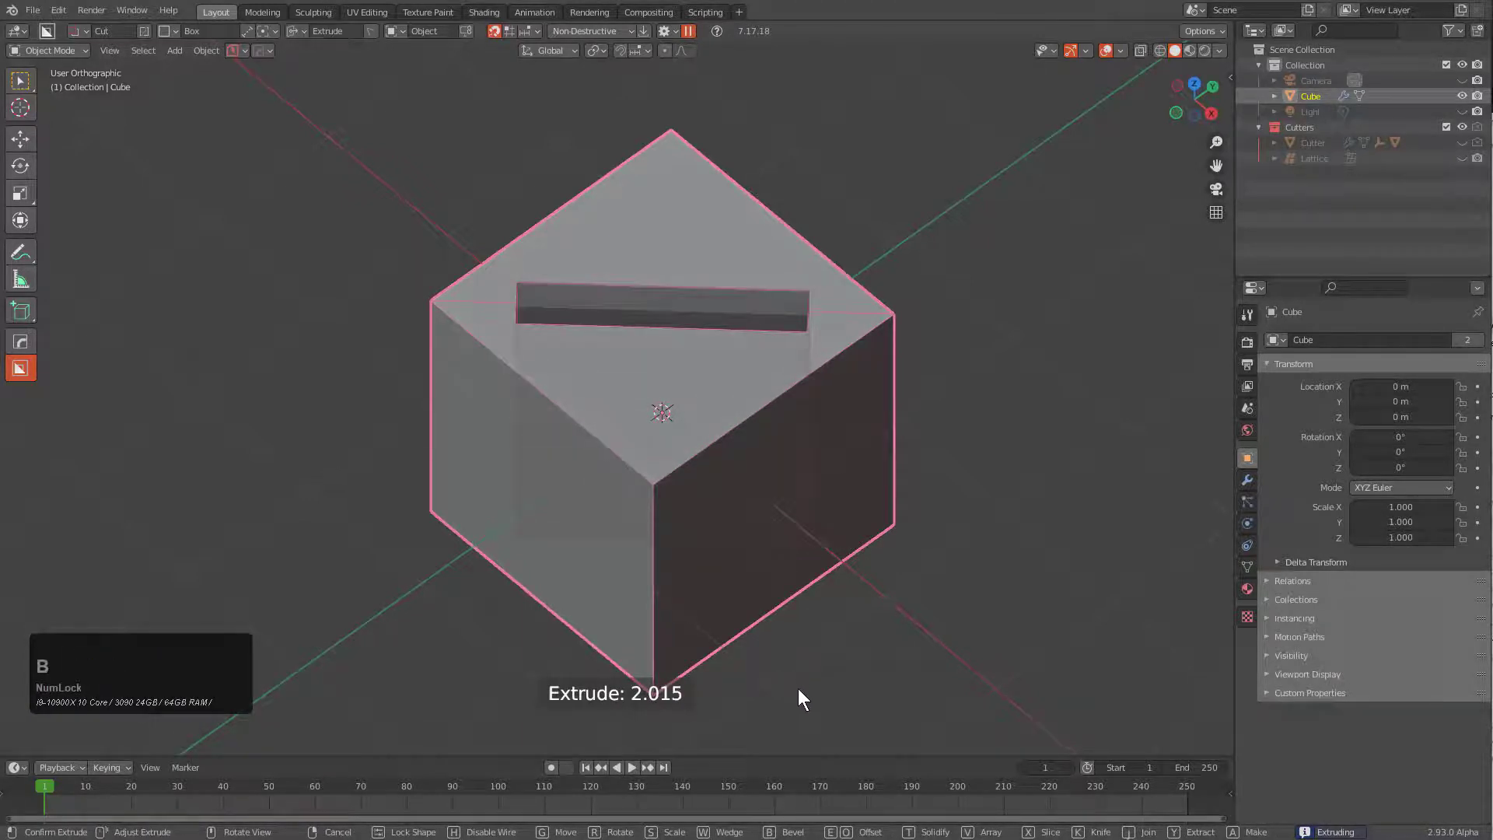
scroll(882, 669, up, 3)
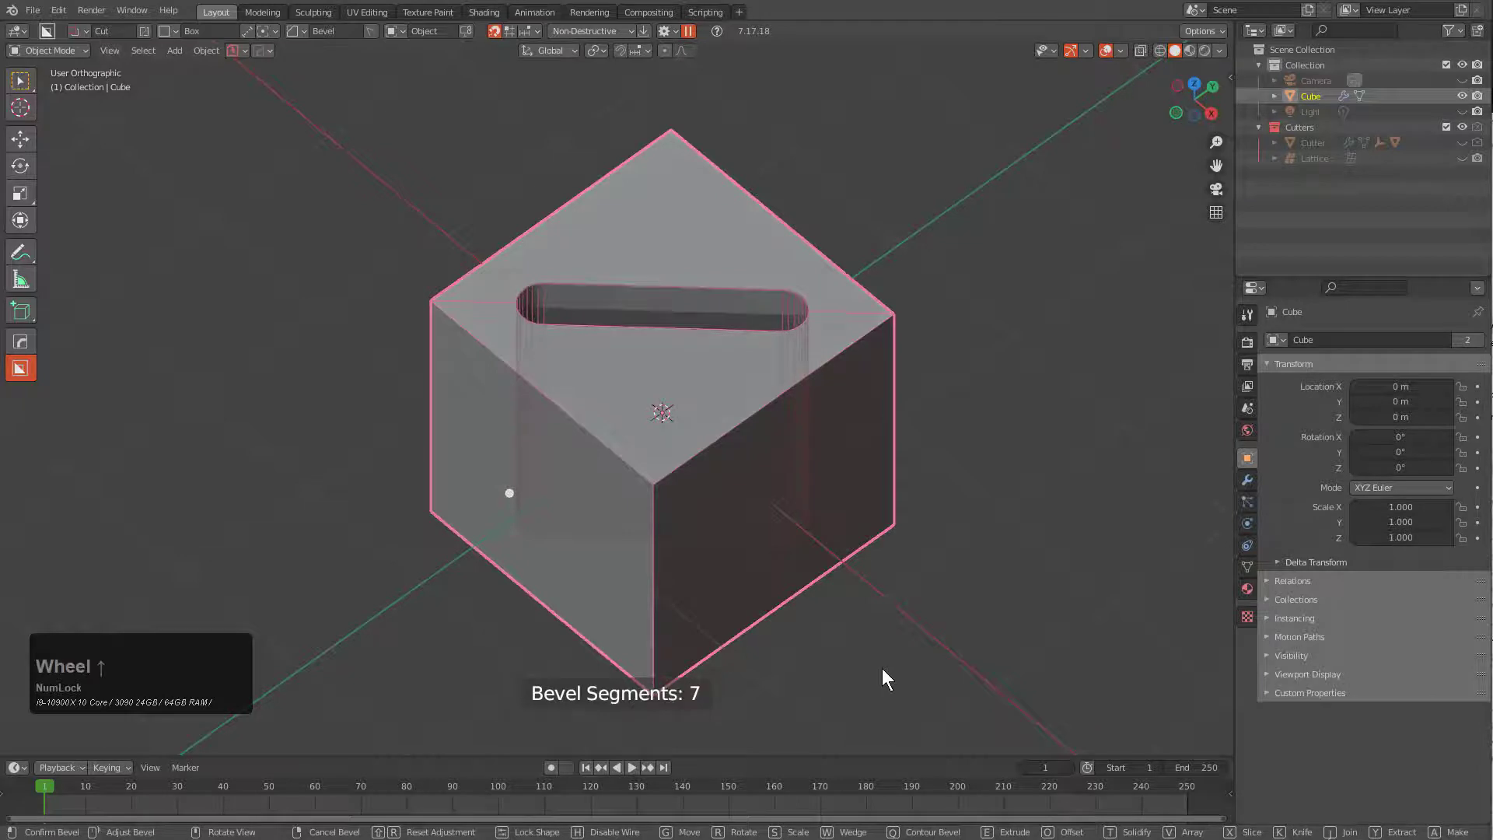
click(861, 628)
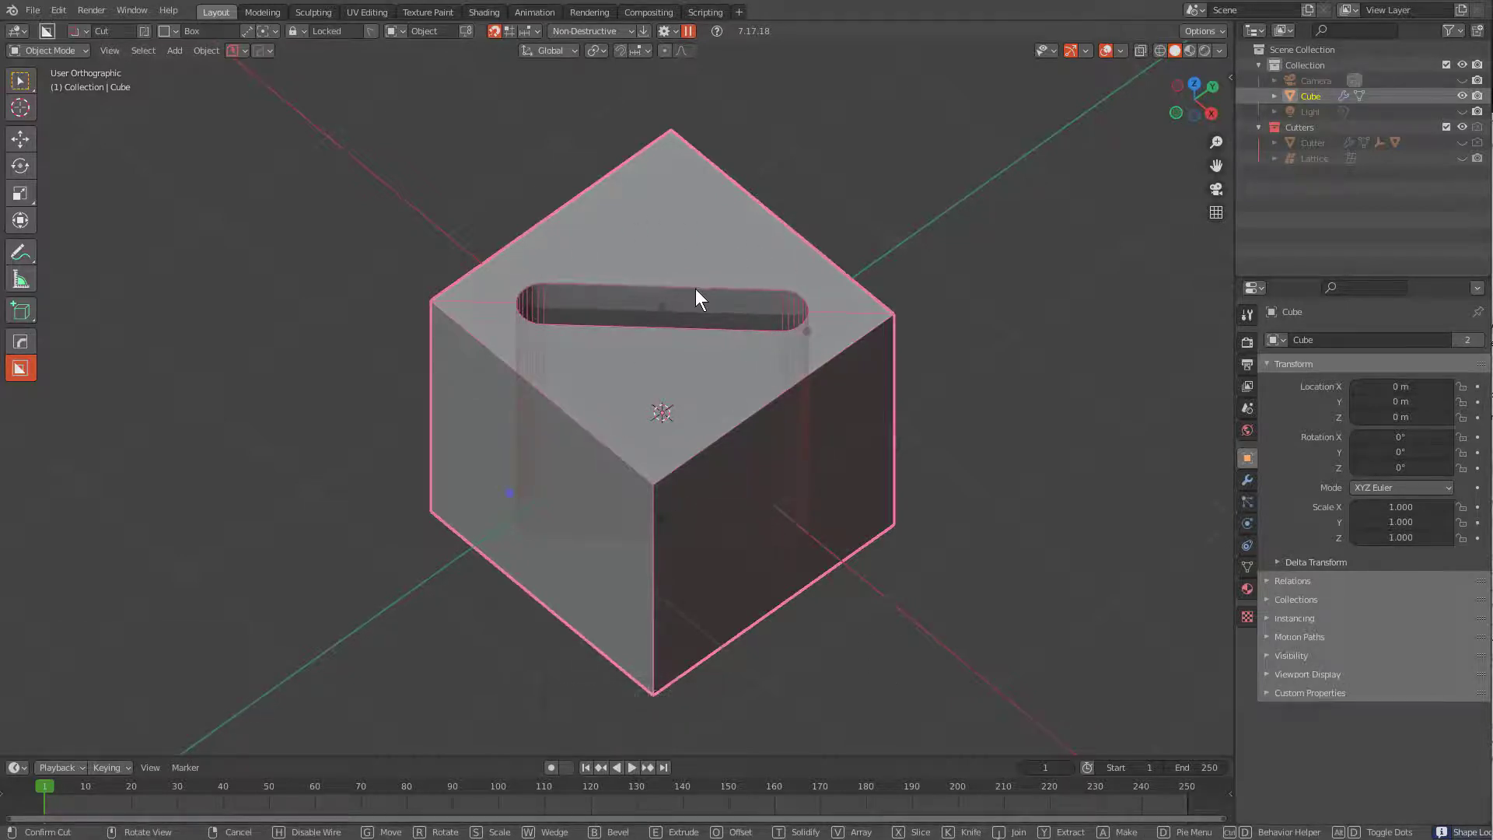
key(Escape)
Step: Rotate the cube freely with Trackball to an arbitrary tilt of about -224° X, 150° Y and 902° Z
scroll(727, 370, down, 3)
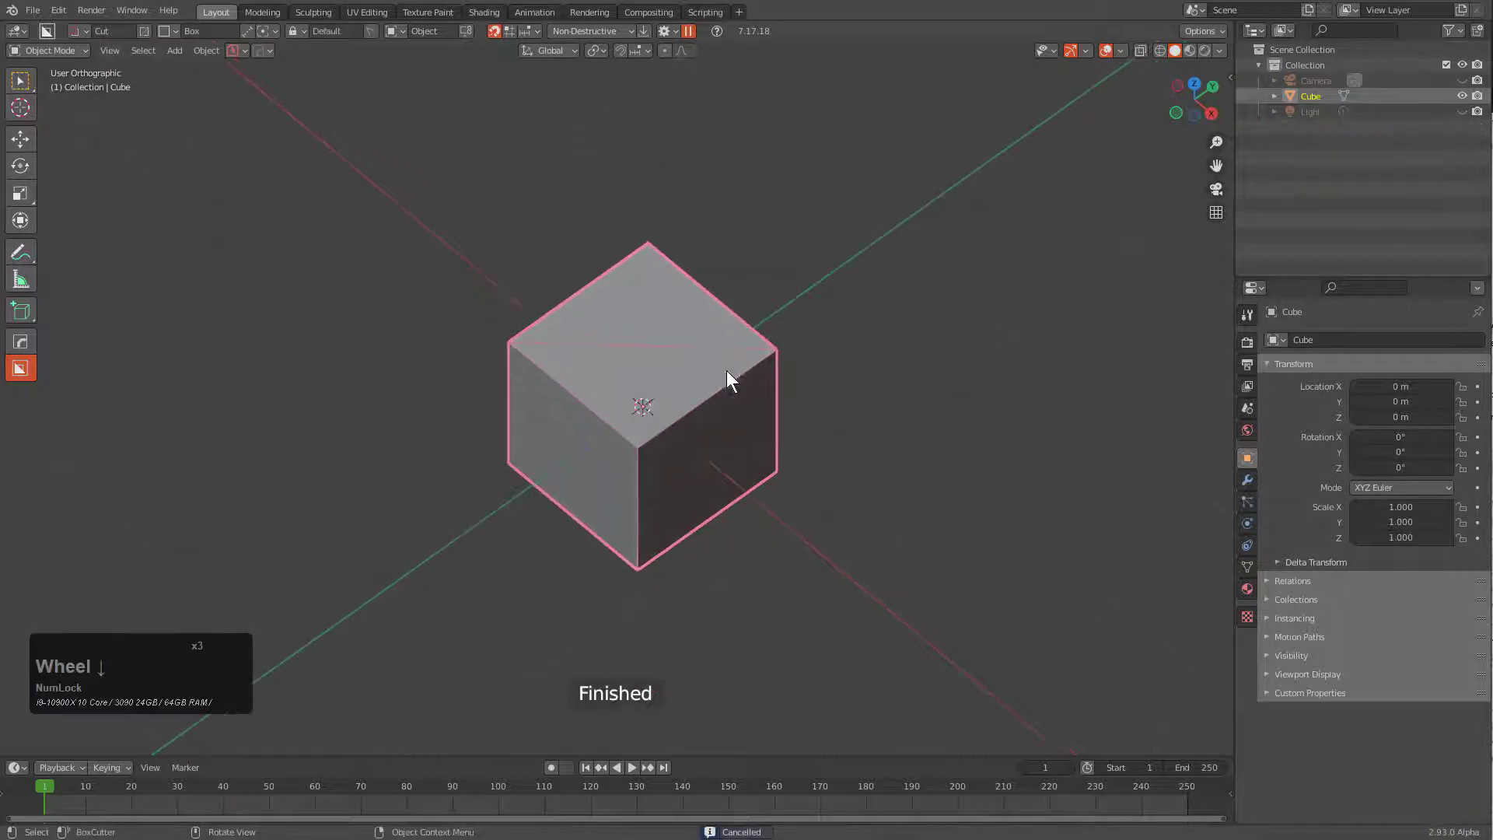
middle_drag(726, 370, 651, 375)
scroll(675, 491, down, 2)
scroll(571, 409, up, 1)
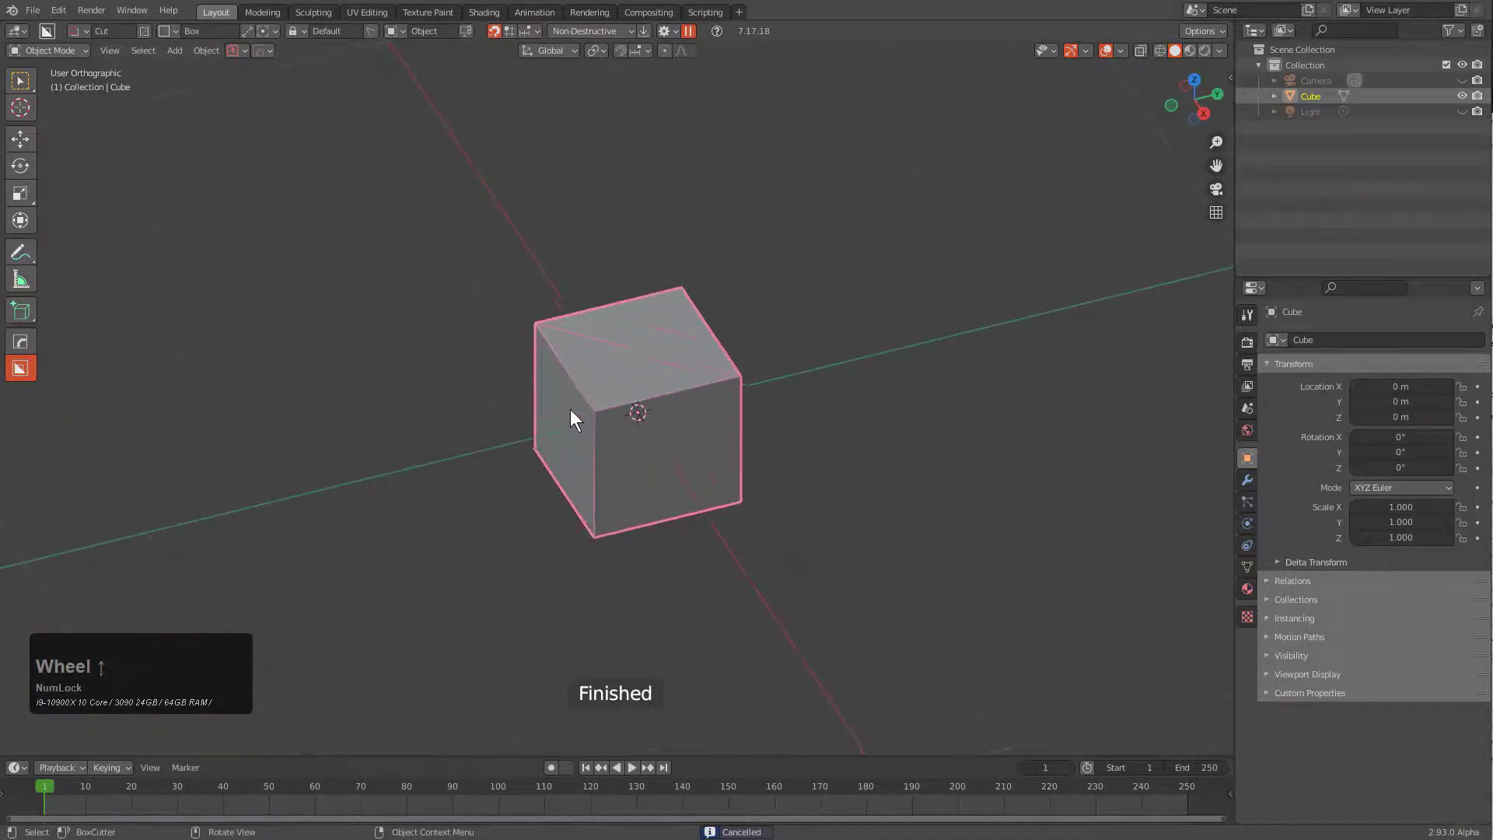
key(r)
key(r)
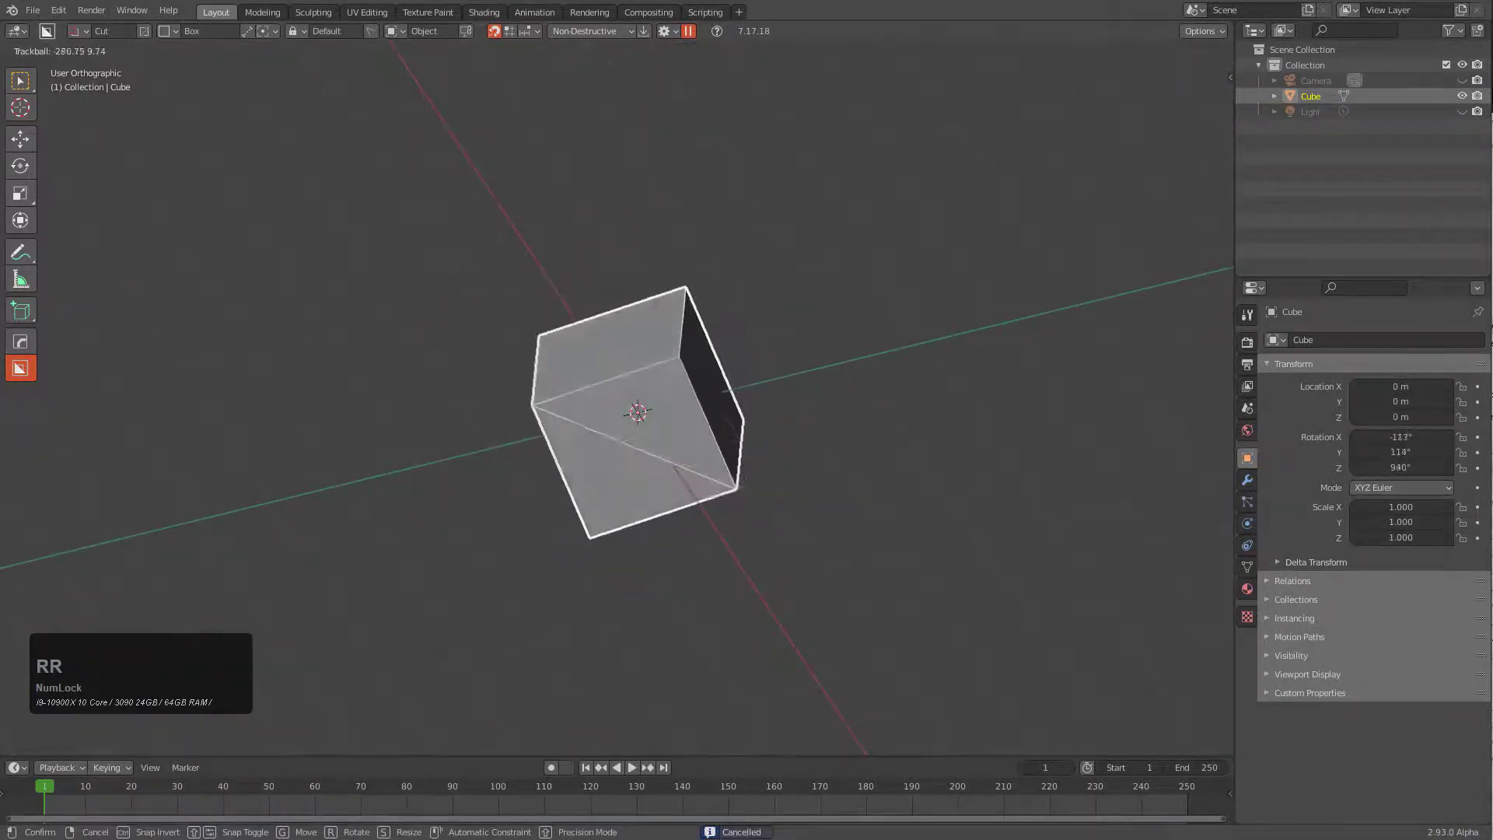
click(691, 64)
key(r)
key(r)
click(824, 319)
Step: Cut a centred slot about 0.410 by 1.405 along the rotated cube's diagonal edge, with a bevel width of about 0.205
scroll(870, 350, up, 3)
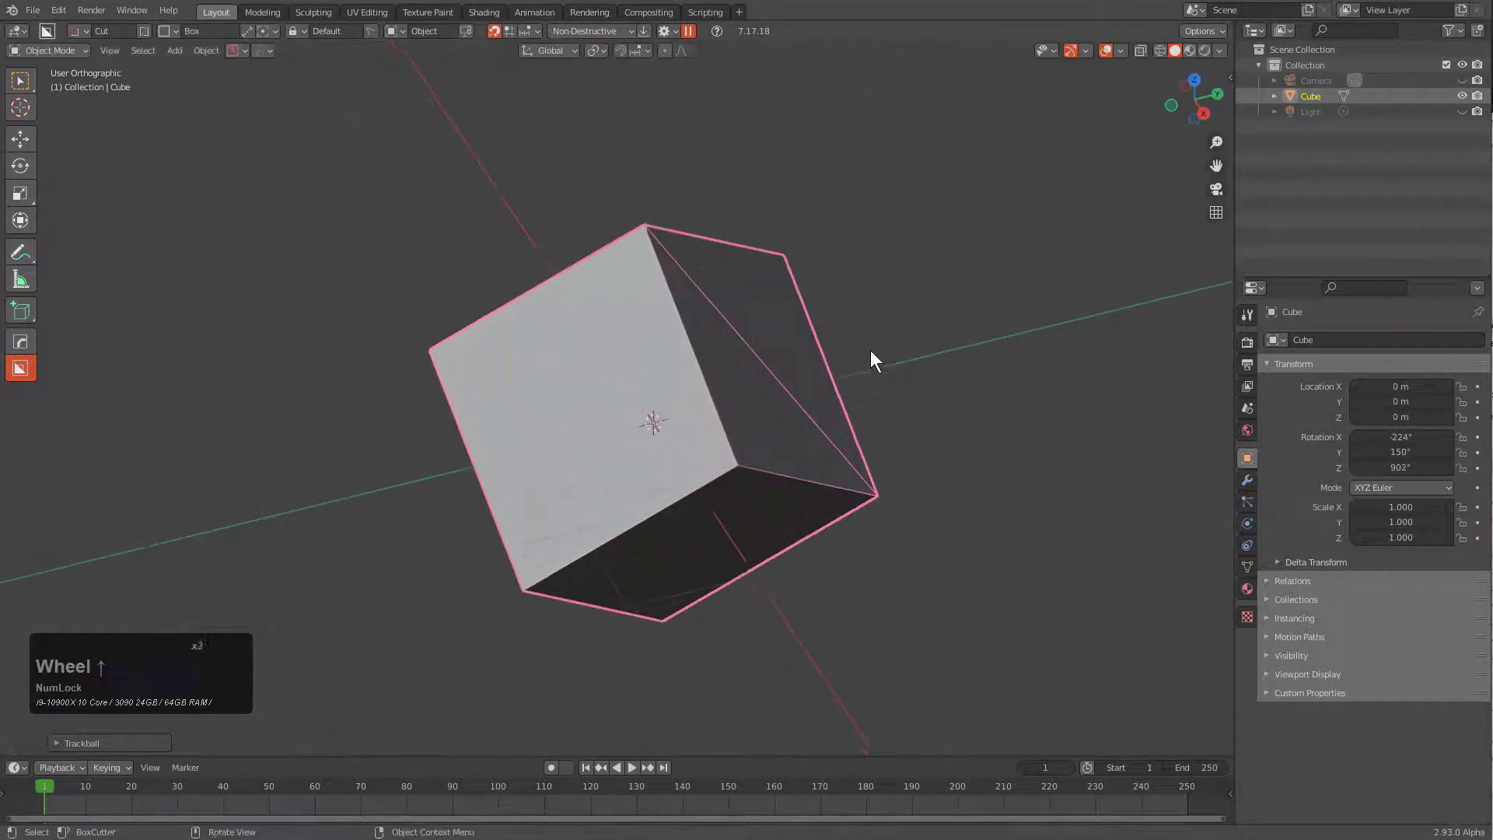
middle_drag(871, 350, 797, 358)
mouse_move(697, 467)
middle_down()
mouse_move(586, 435)
mouse_move(720, 395)
middle_up()
ctrl+click(720, 395)
click(708, 495)
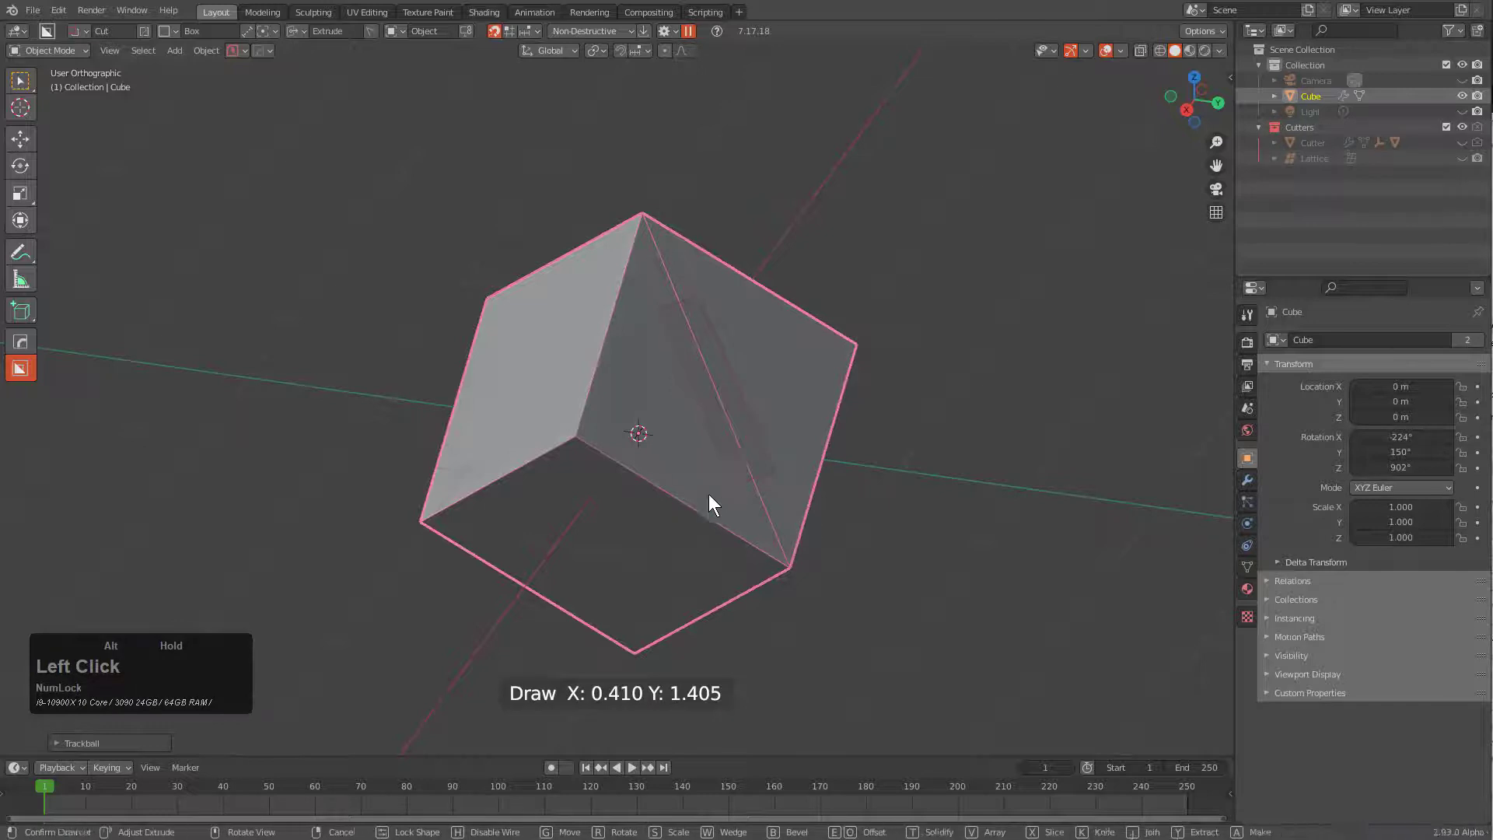
key(b)
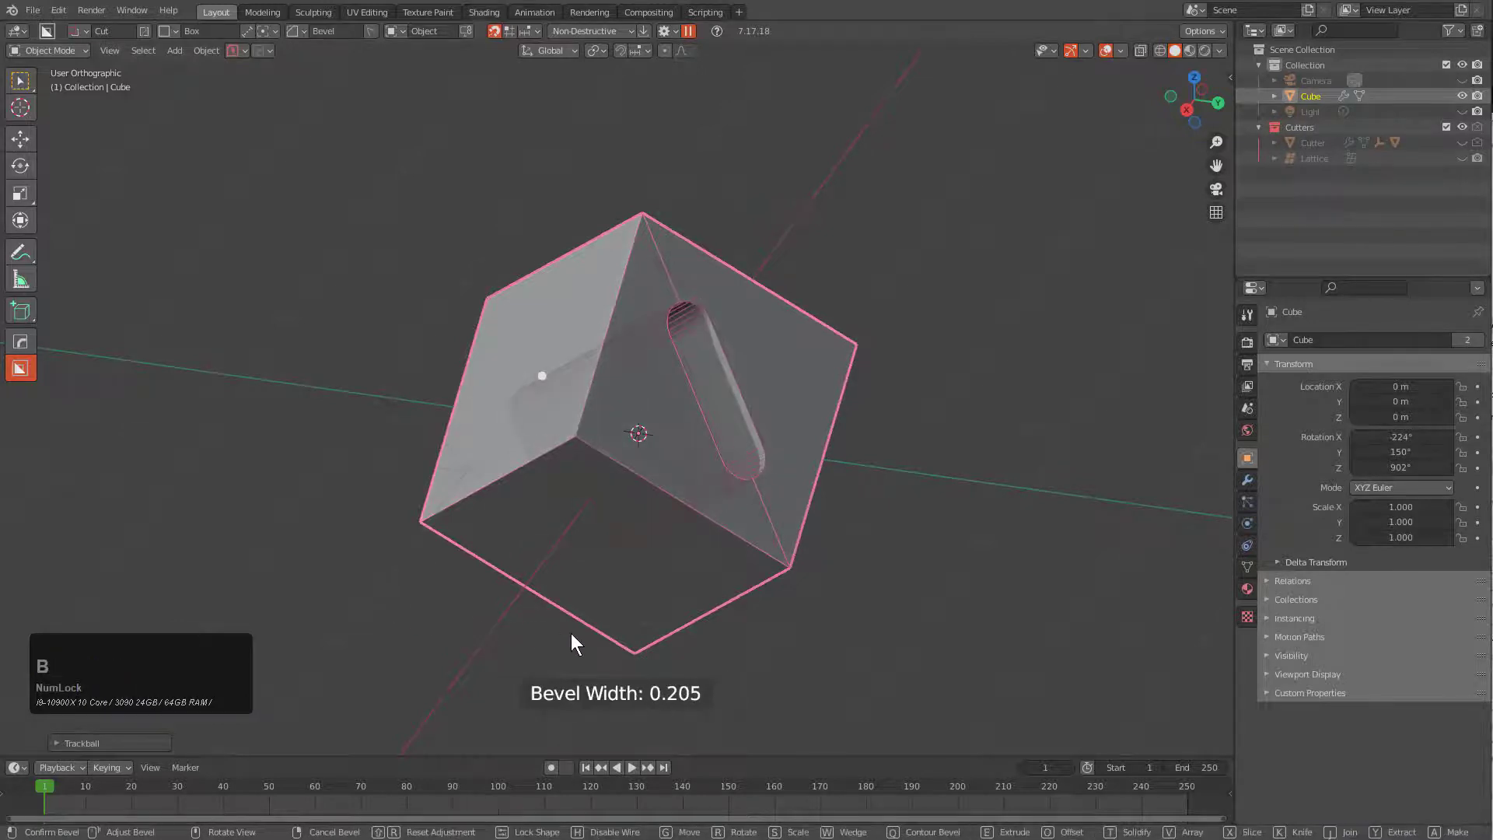
click(706, 465)
Step: Try two box cuts from the midpoint of the edge between the light face and the slotted face
mouse_move(614, 324)
mouse_down()
mouse_move(571, 391)
mouse_move(604, 411)
mouse_move(634, 405)
mouse_up()
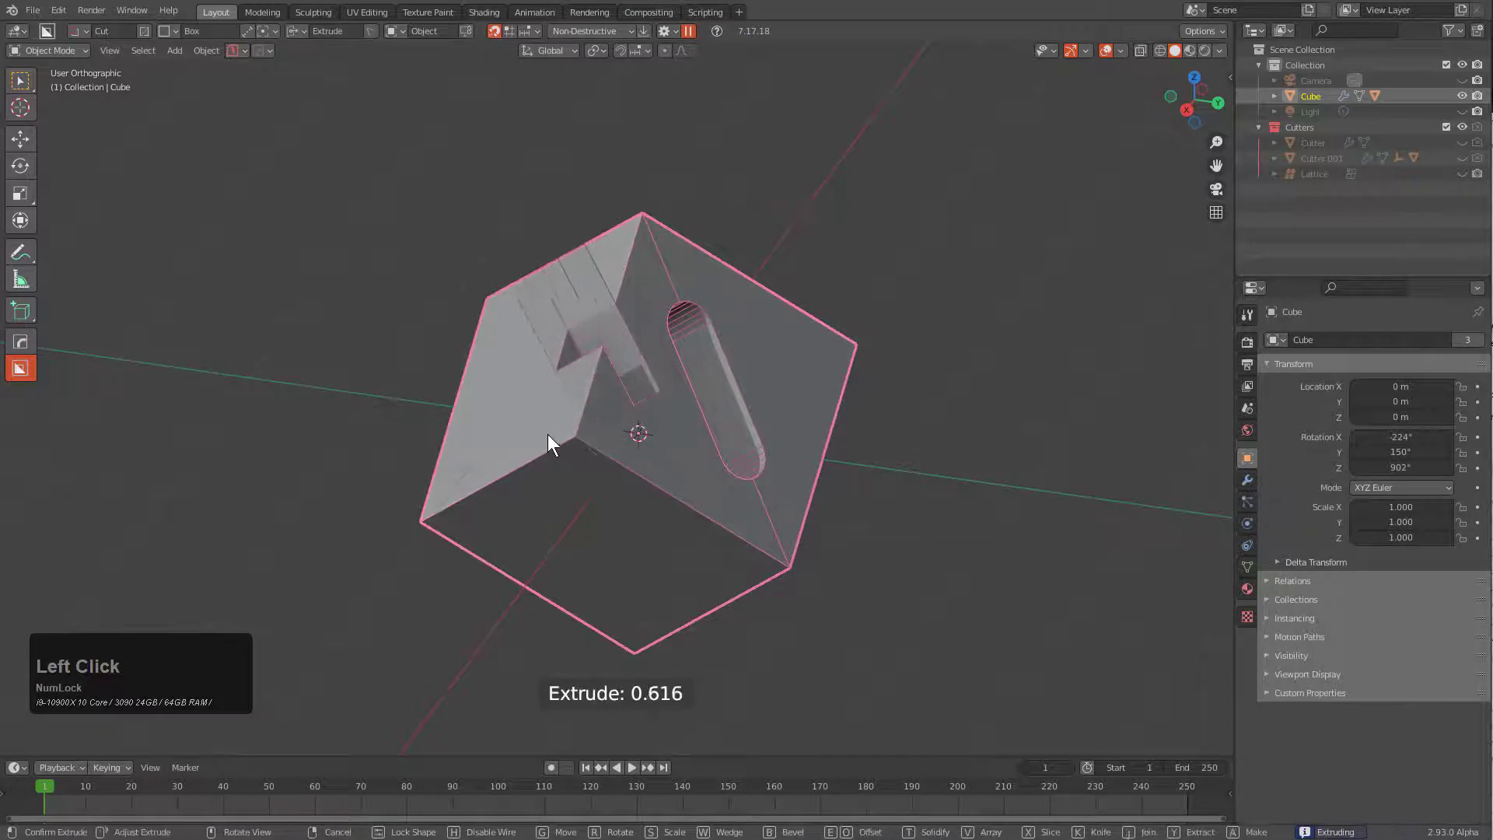
right_click(610, 373)
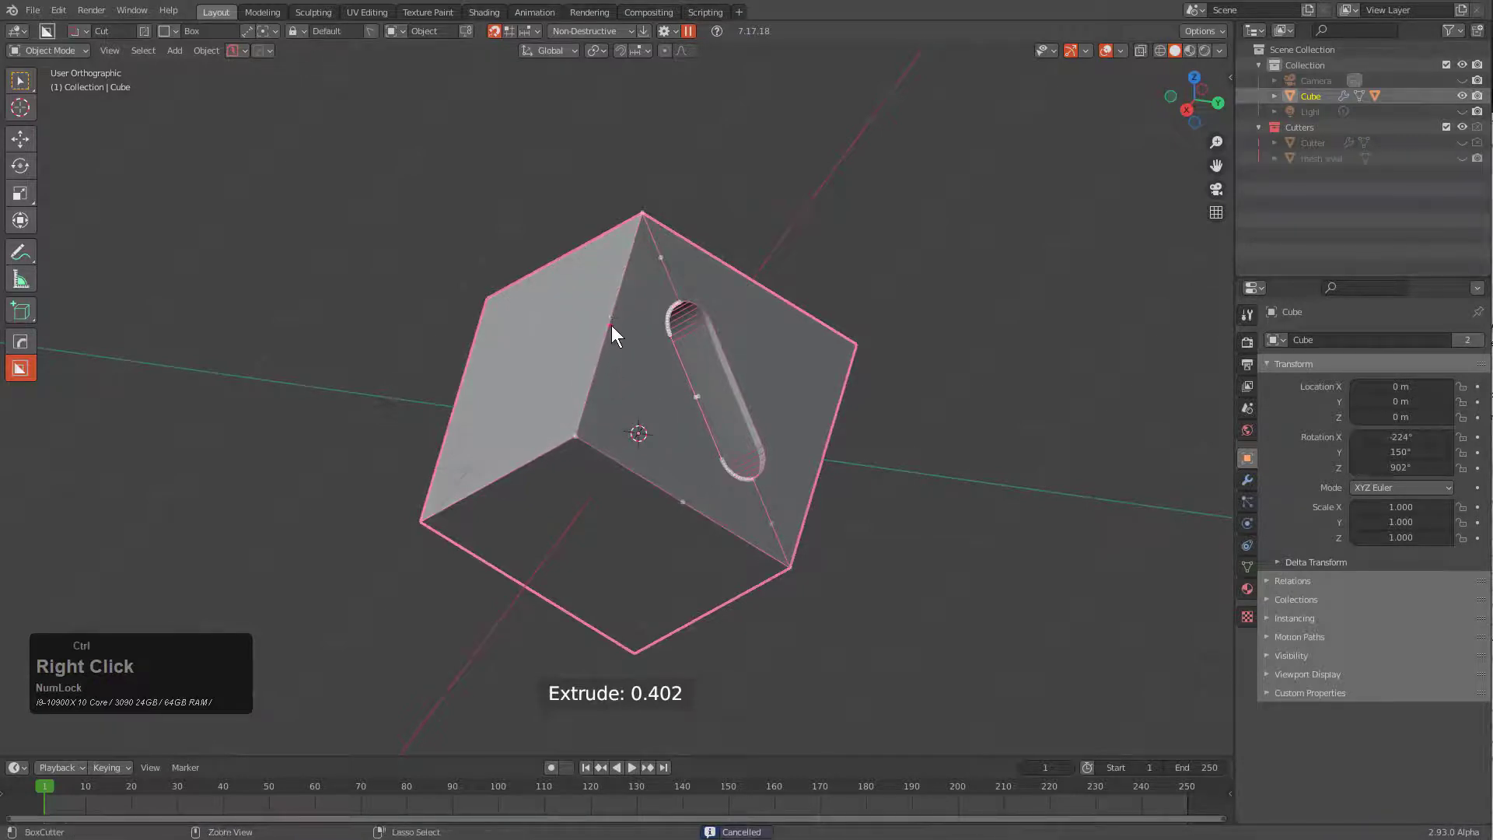
mouse_move(612, 326)
mouse_down()
mouse_move(584, 386)
mouse_move(613, 400)
mouse_up()
right_click(613, 400)
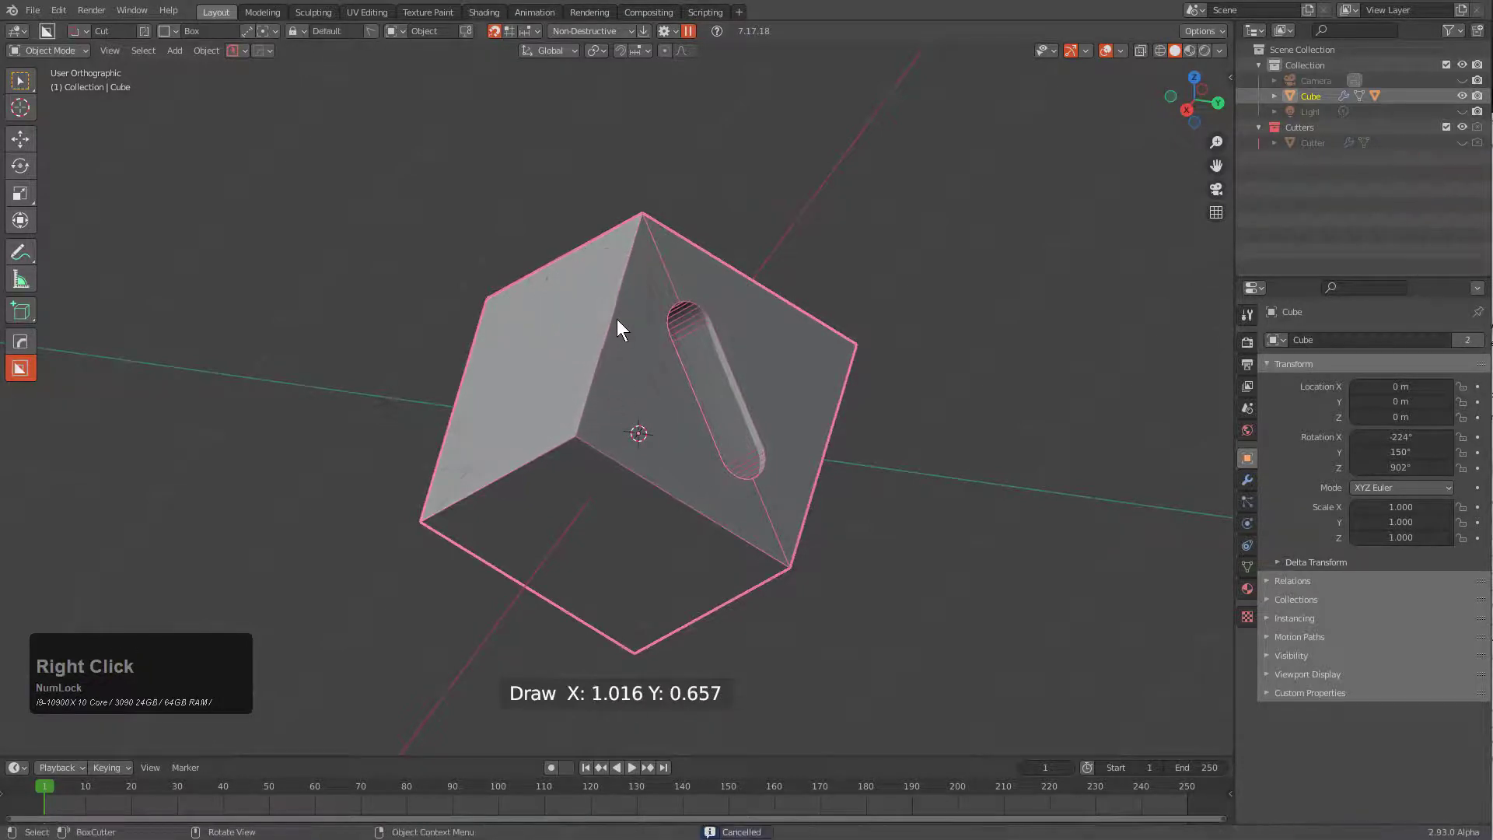
Step: Set the orient method to Local and cut a centred box about 2.015 deep from the light face's shared edge midpoint
click(395, 29)
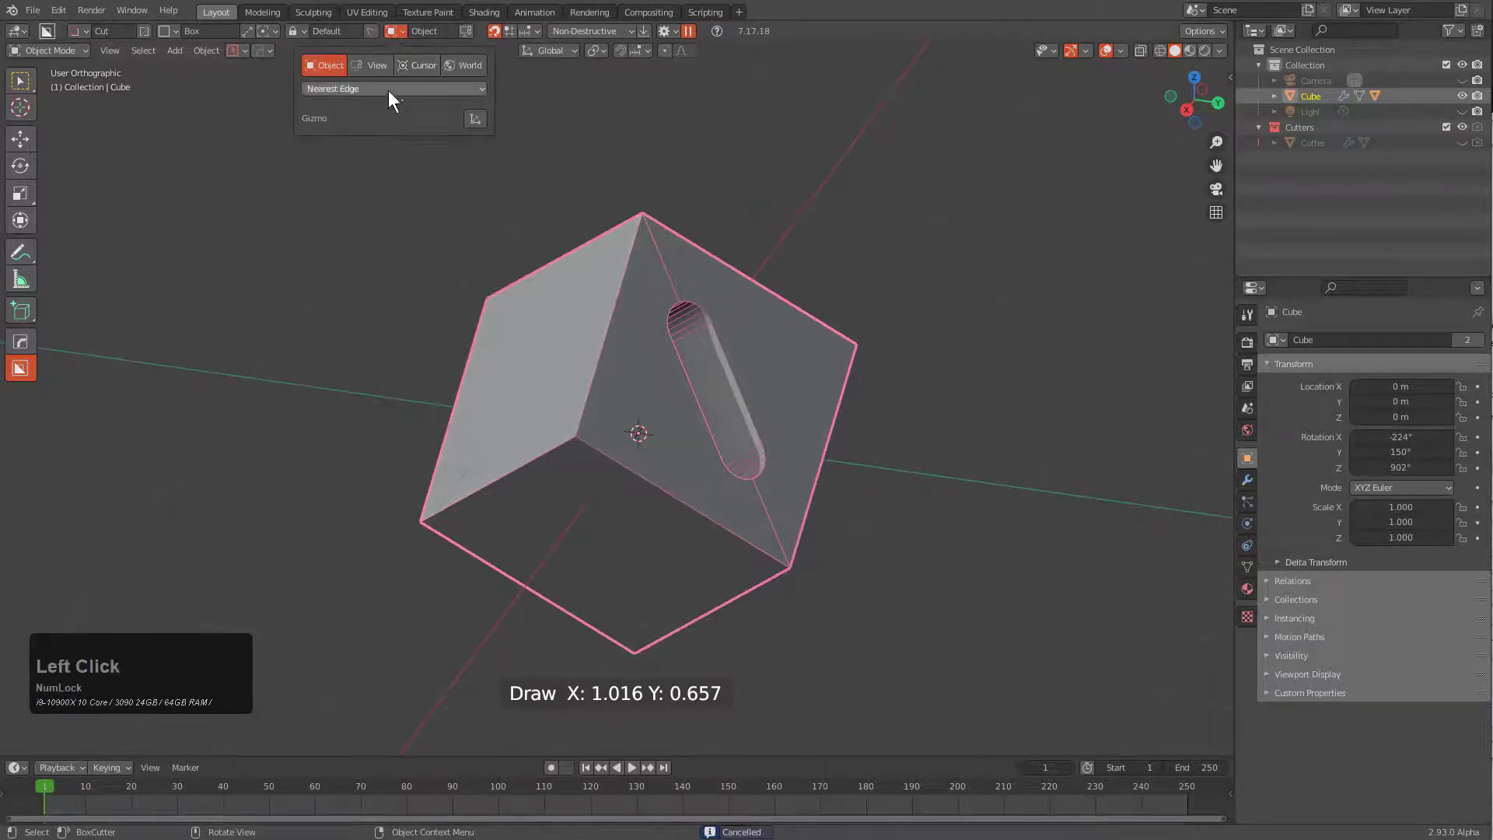
click(389, 90)
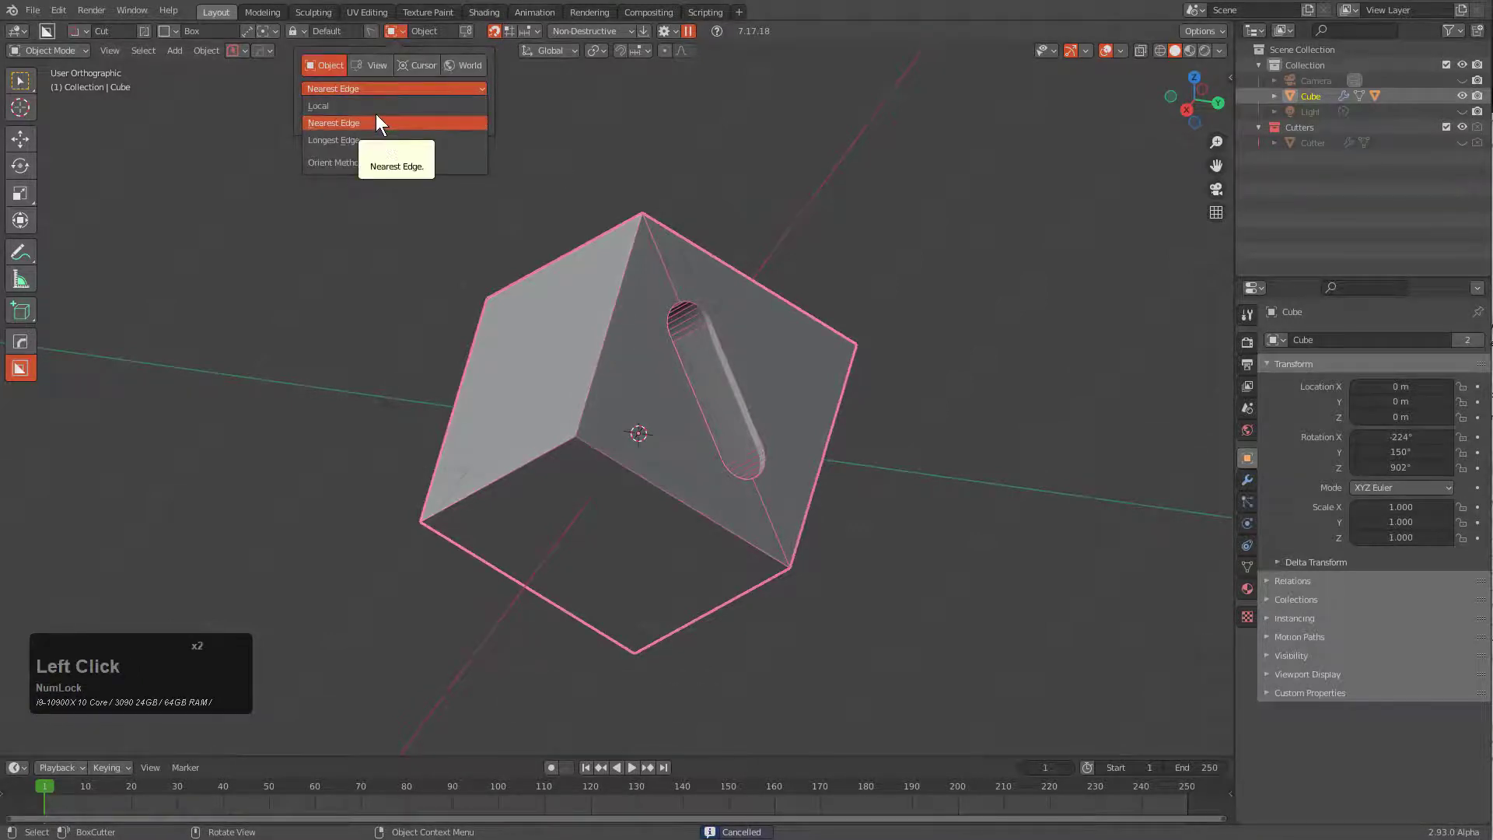
click(377, 109)
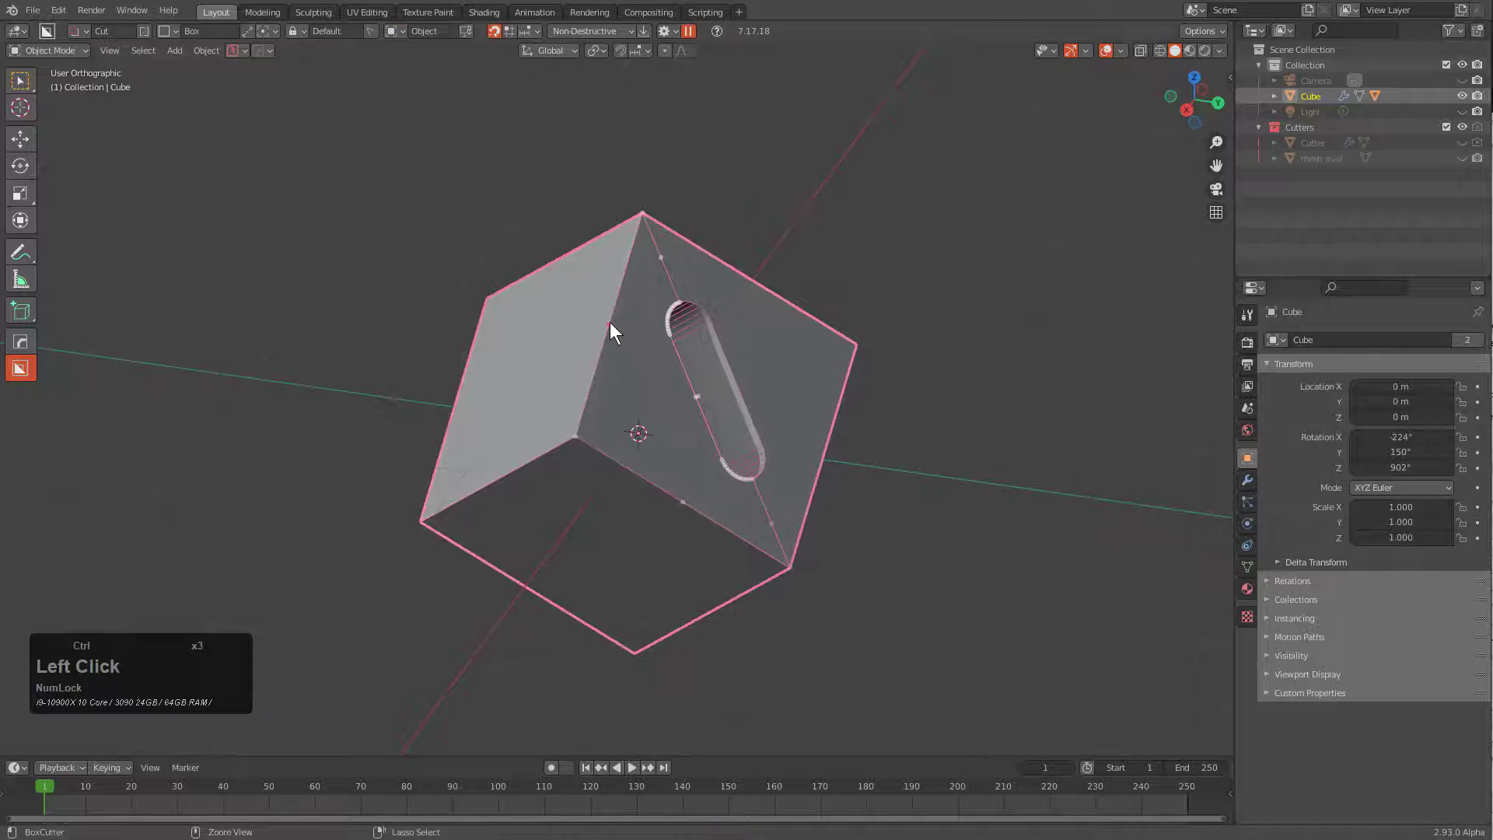
drag(610, 322, 577, 395)
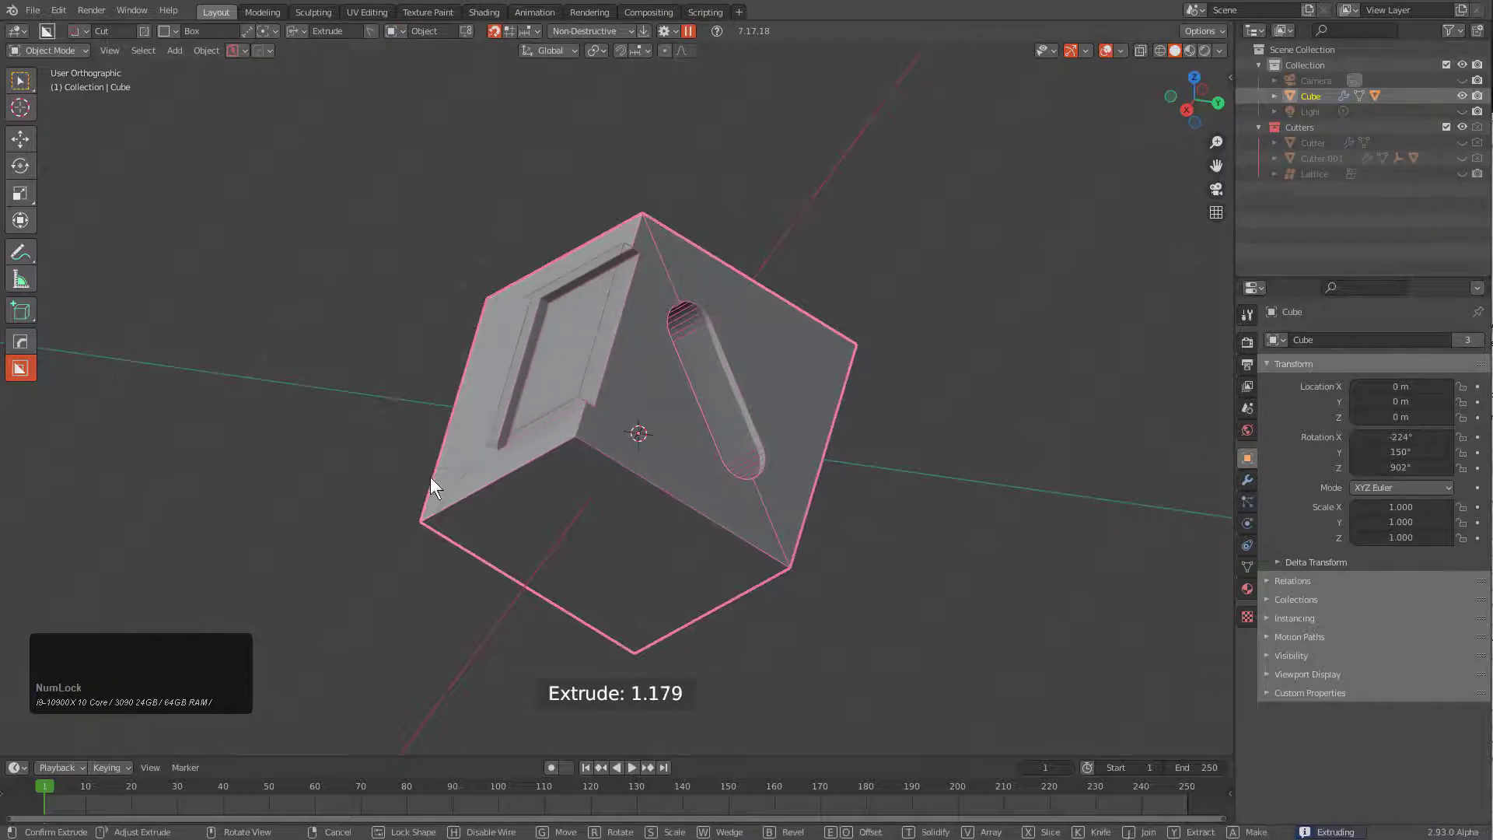
click(335, 516)
Step: Set the orient method to Nearest Edge and cut a narrow slot about 2.015 deep along the diagonal edge below the rounded slot
click(404, 28)
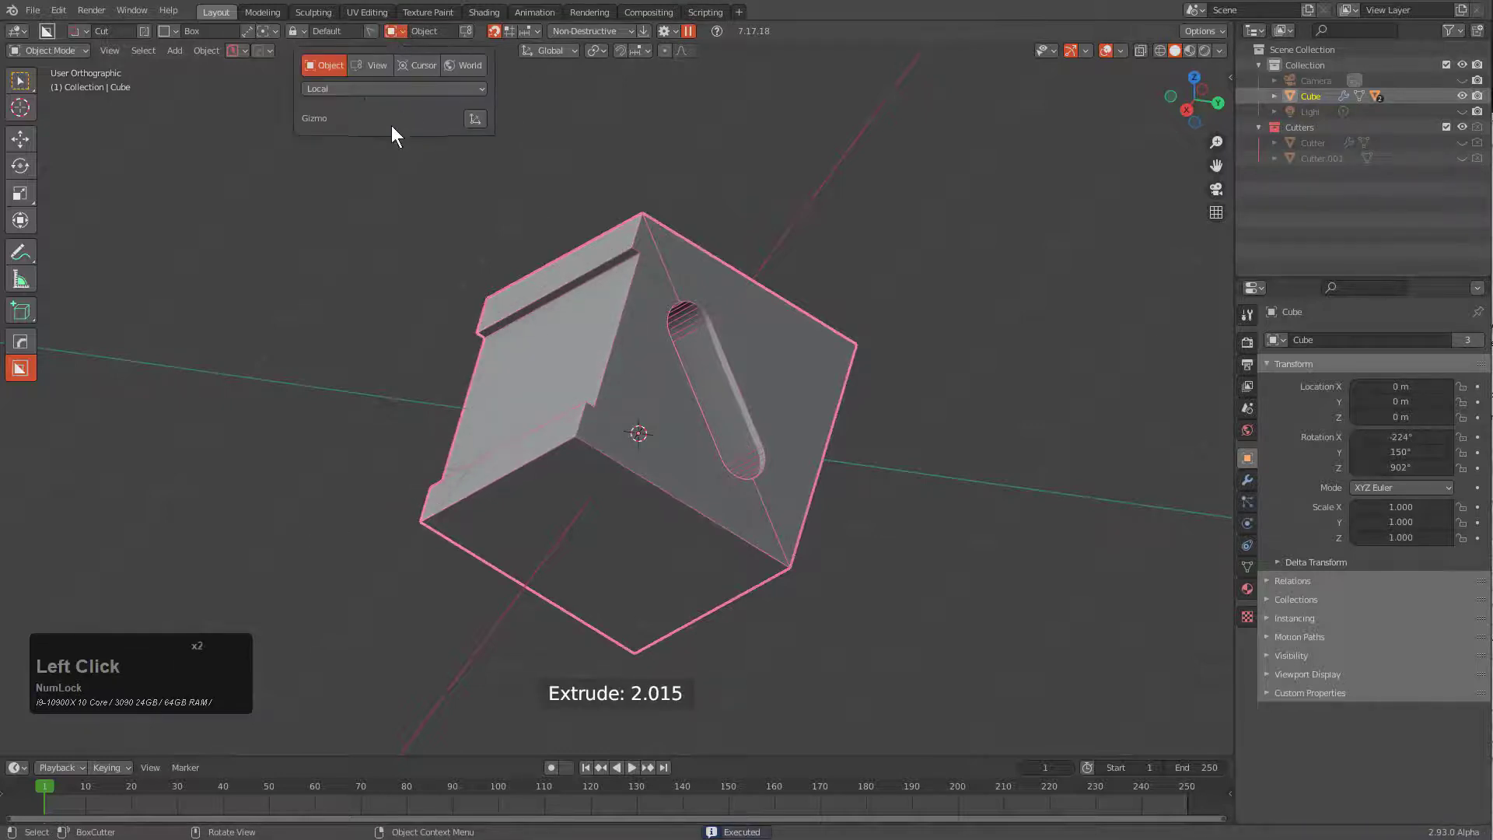
click(354, 88)
click(358, 123)
middle_drag(599, 389, 609, 461)
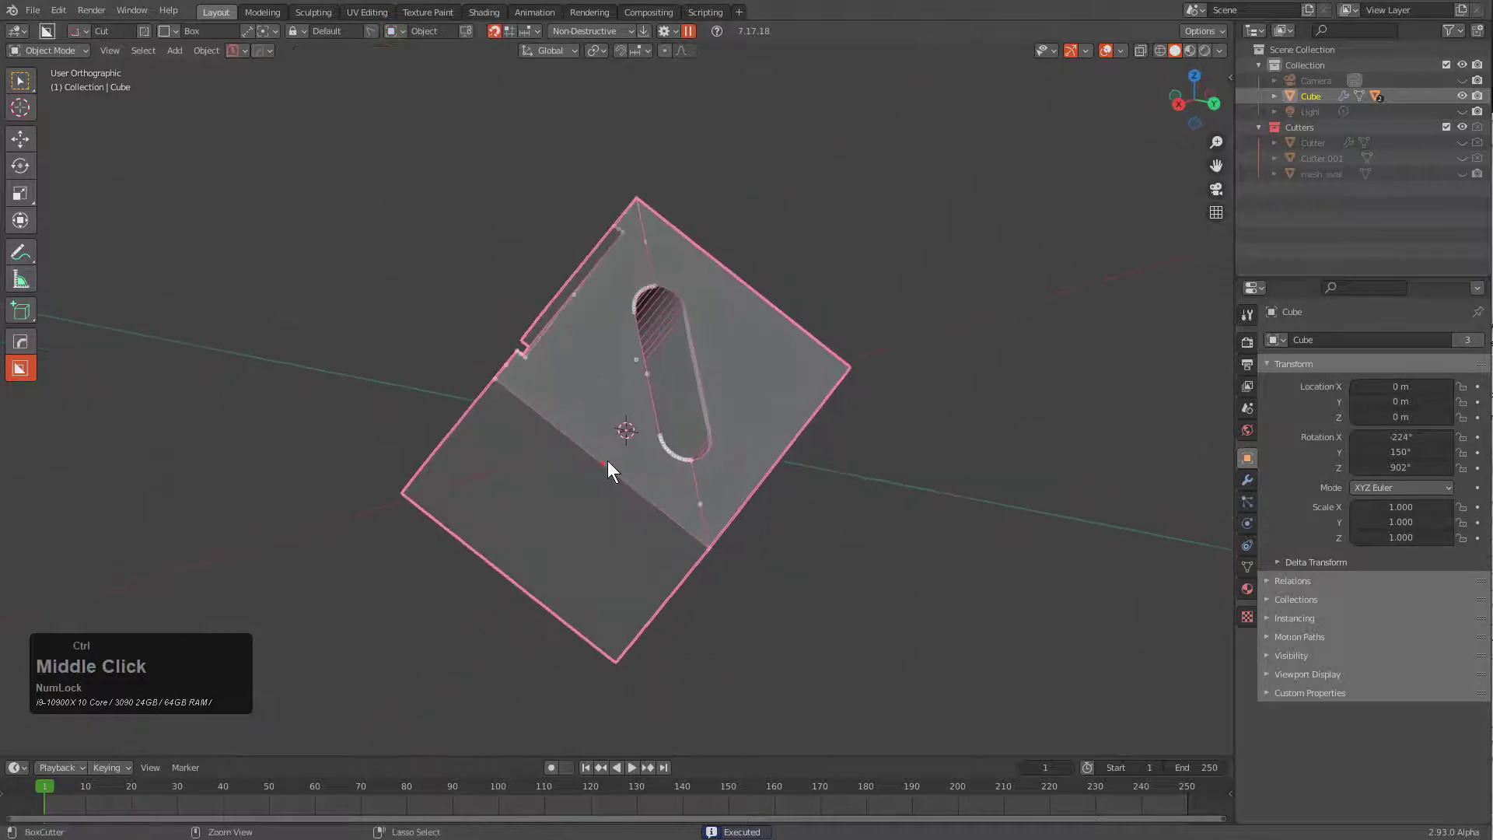
mouse_move(604, 464)
mouse_down()
mouse_move(669, 519)
mouse_move(684, 498)
mouse_move(700, 539)
mouse_up()
right_click(636, 554)
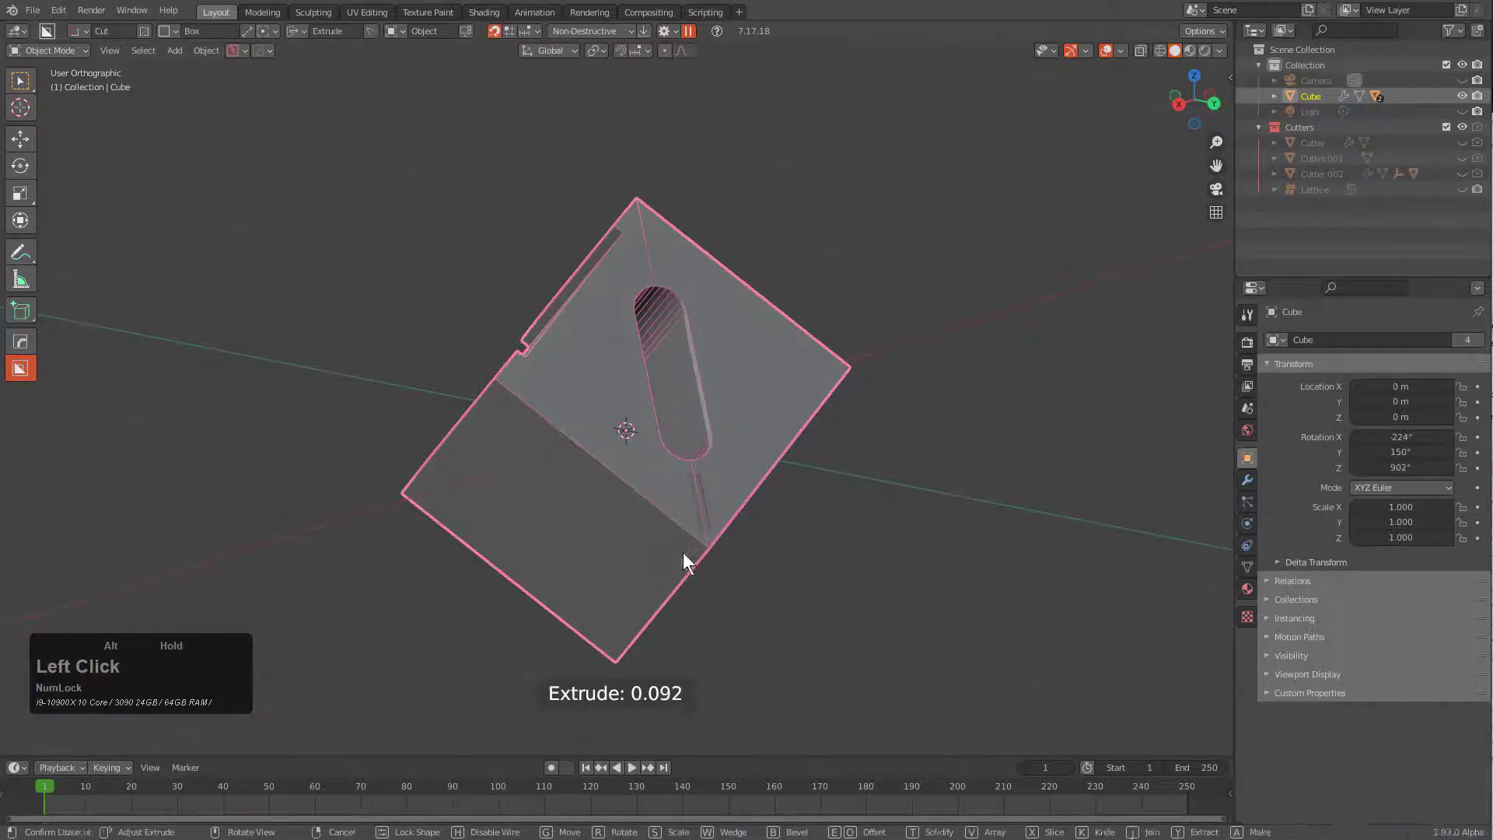
click(438, 695)
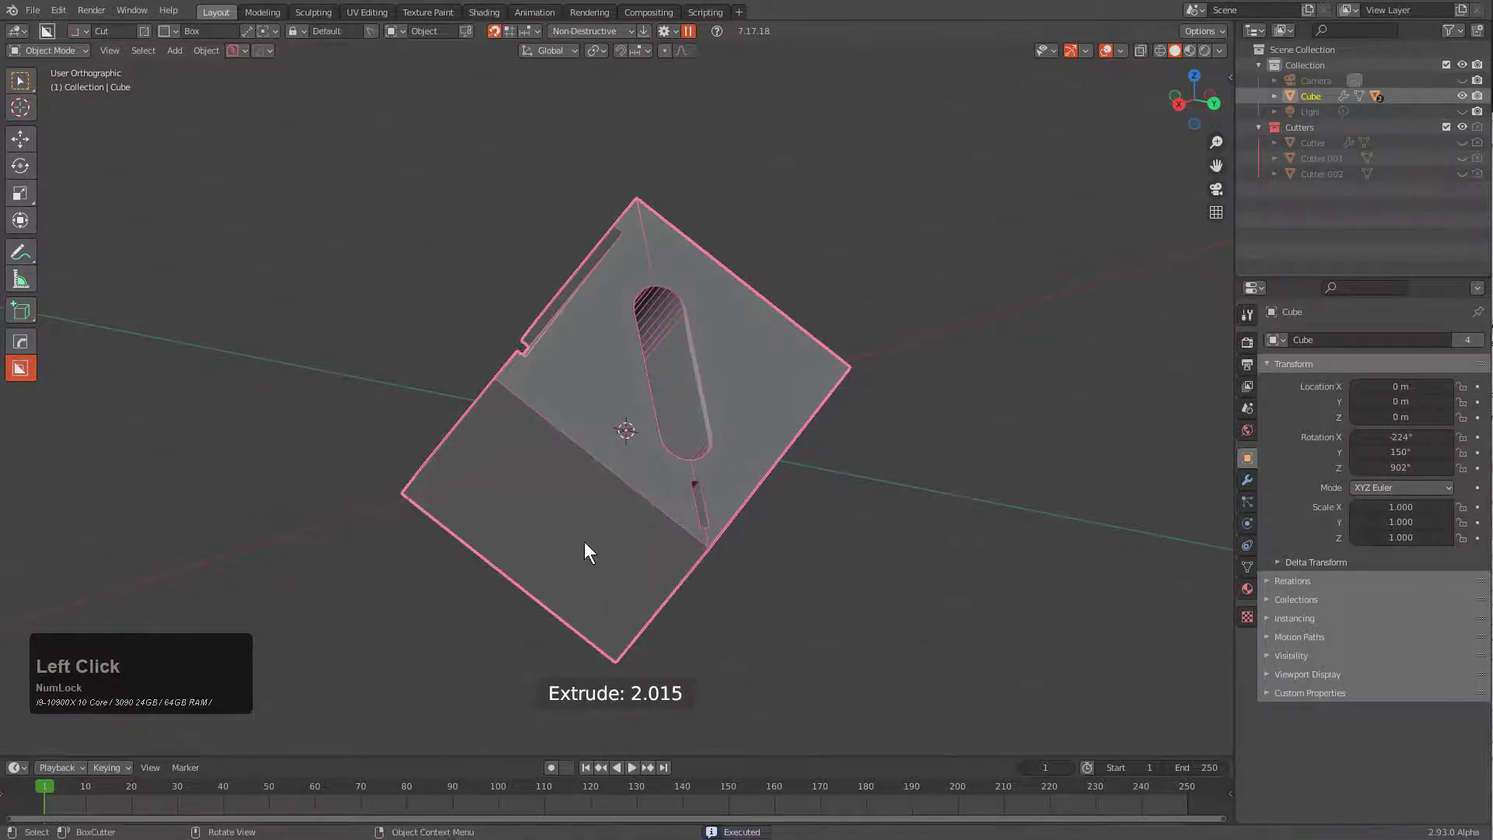
Step: Set the orient method to Longest Edge and cut a centred box about 0.193 by 1.341 at the slotted face's lower edge
click(394, 31)
click(393, 88)
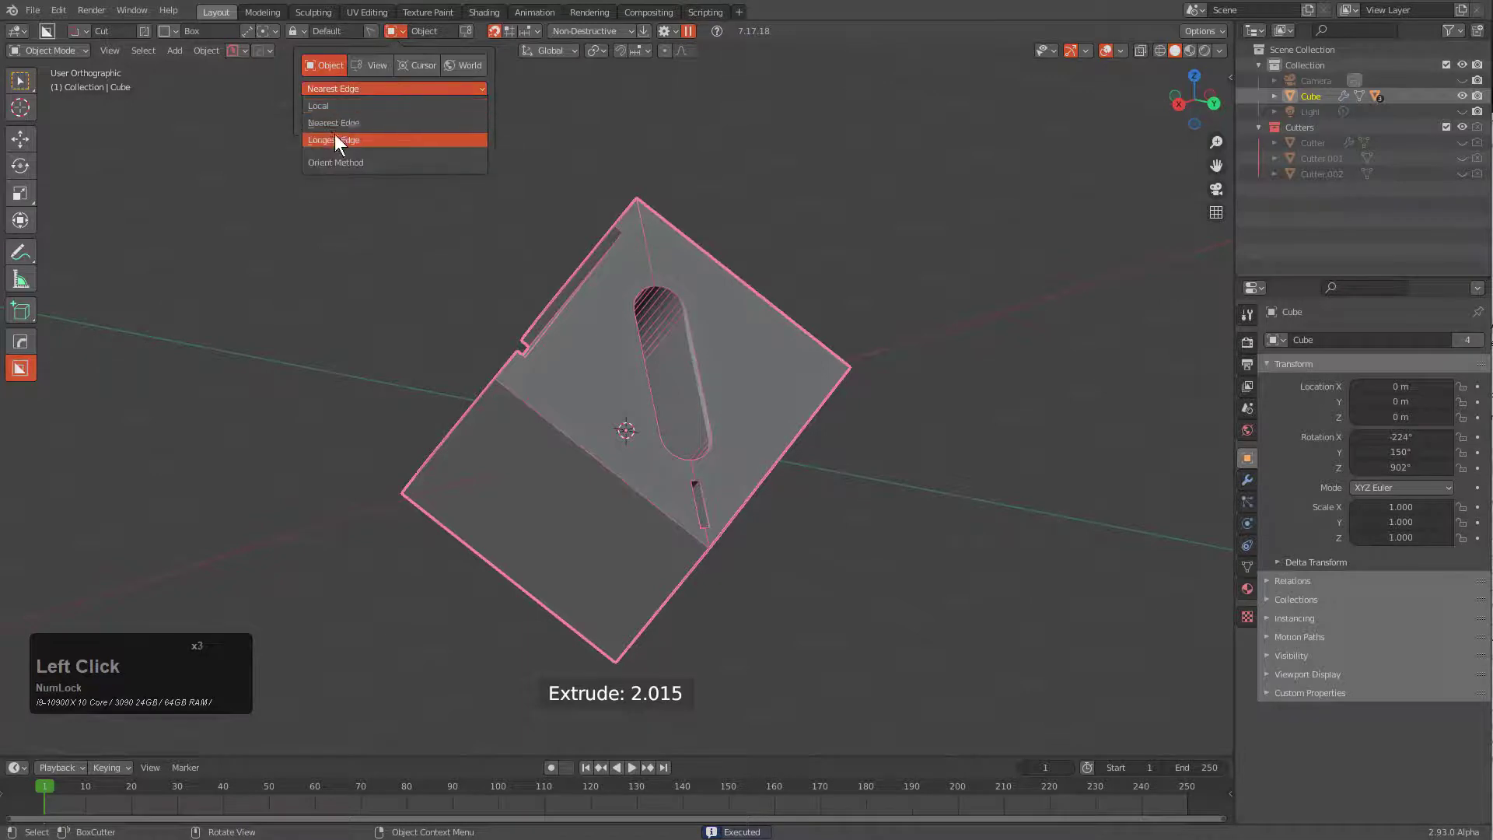
click(342, 134)
middle_drag(692, 431, 619, 469)
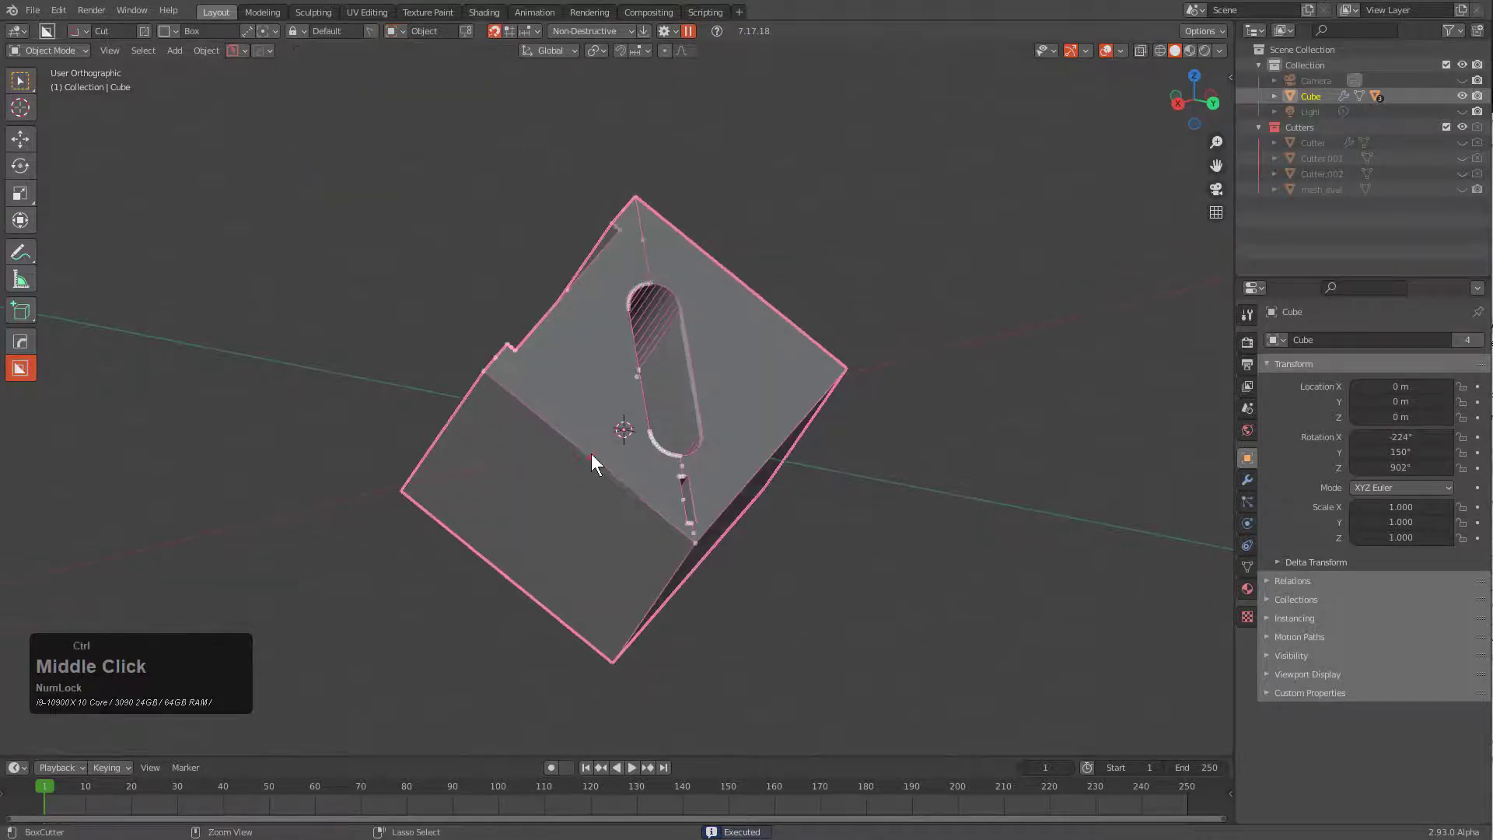
alt+drag(591, 454, 653, 523)
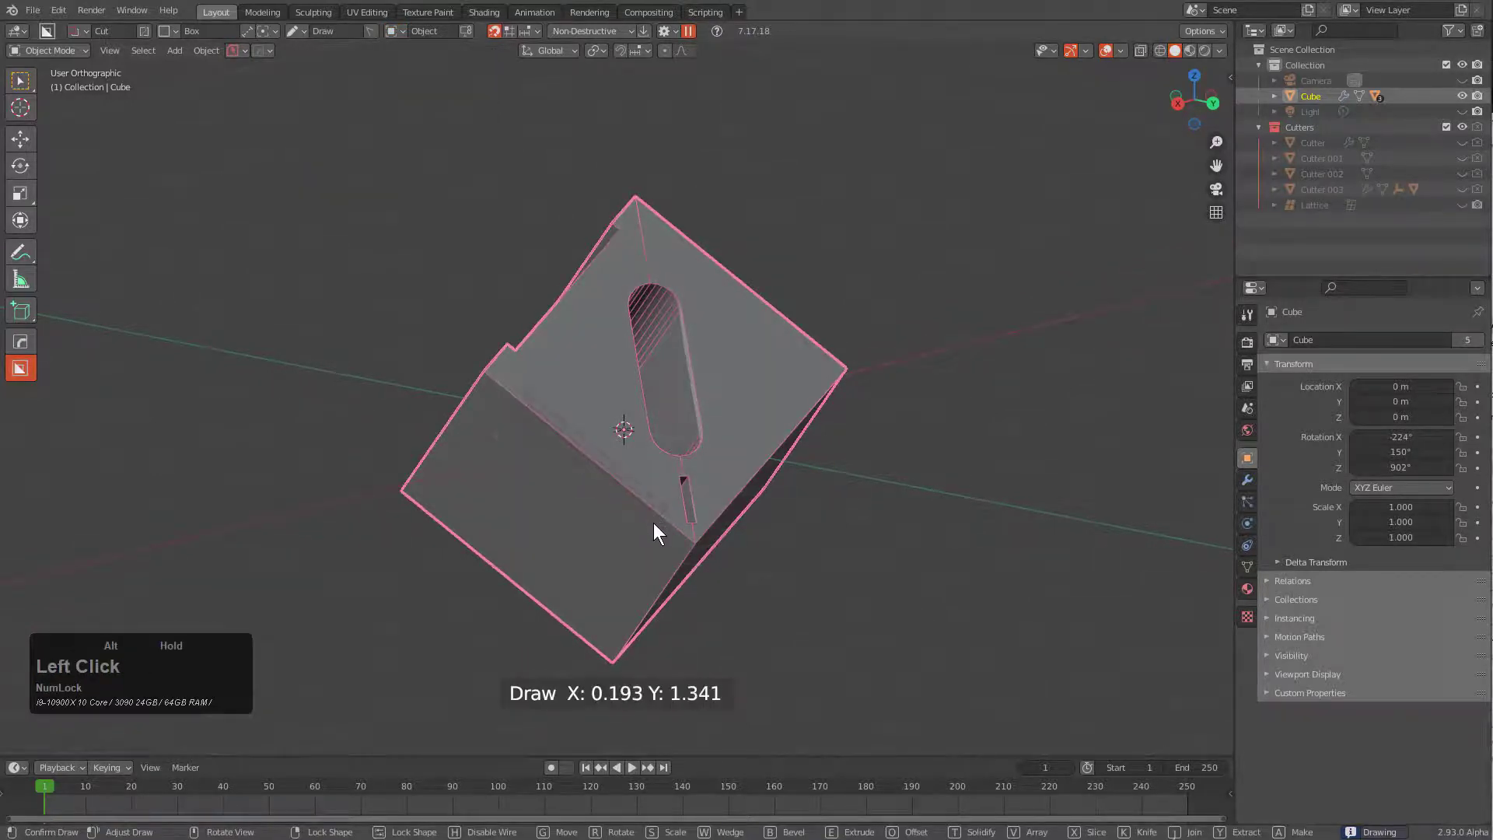
click(442, 721)
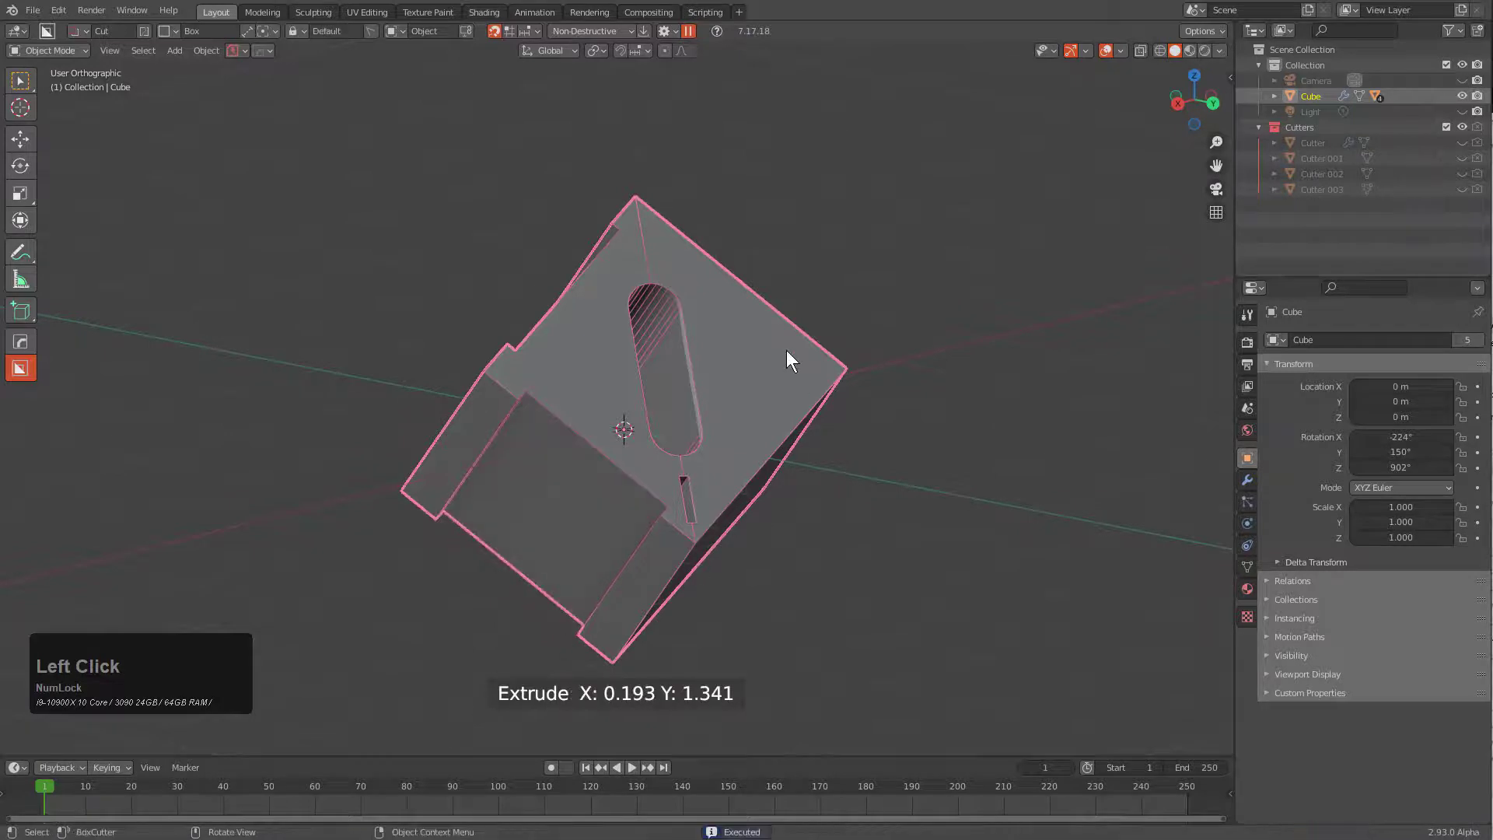
Step: Cut a centred box about 0.258 by 1.441 and 2.015 deep from the midpoint of the slotted face's upper right edge
scroll(782, 343, up, 2)
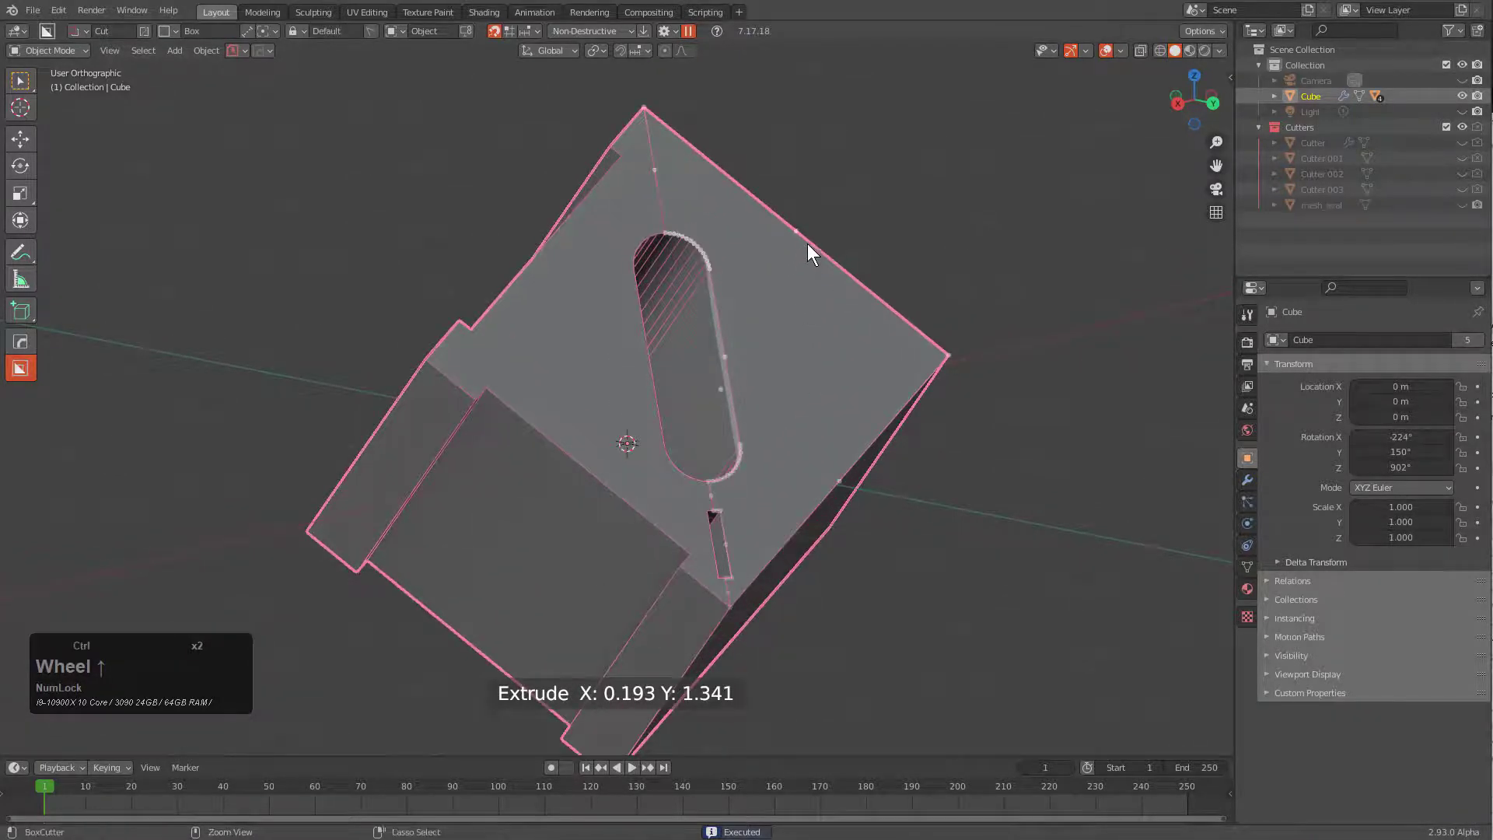
alt+drag(795, 229, 893, 336)
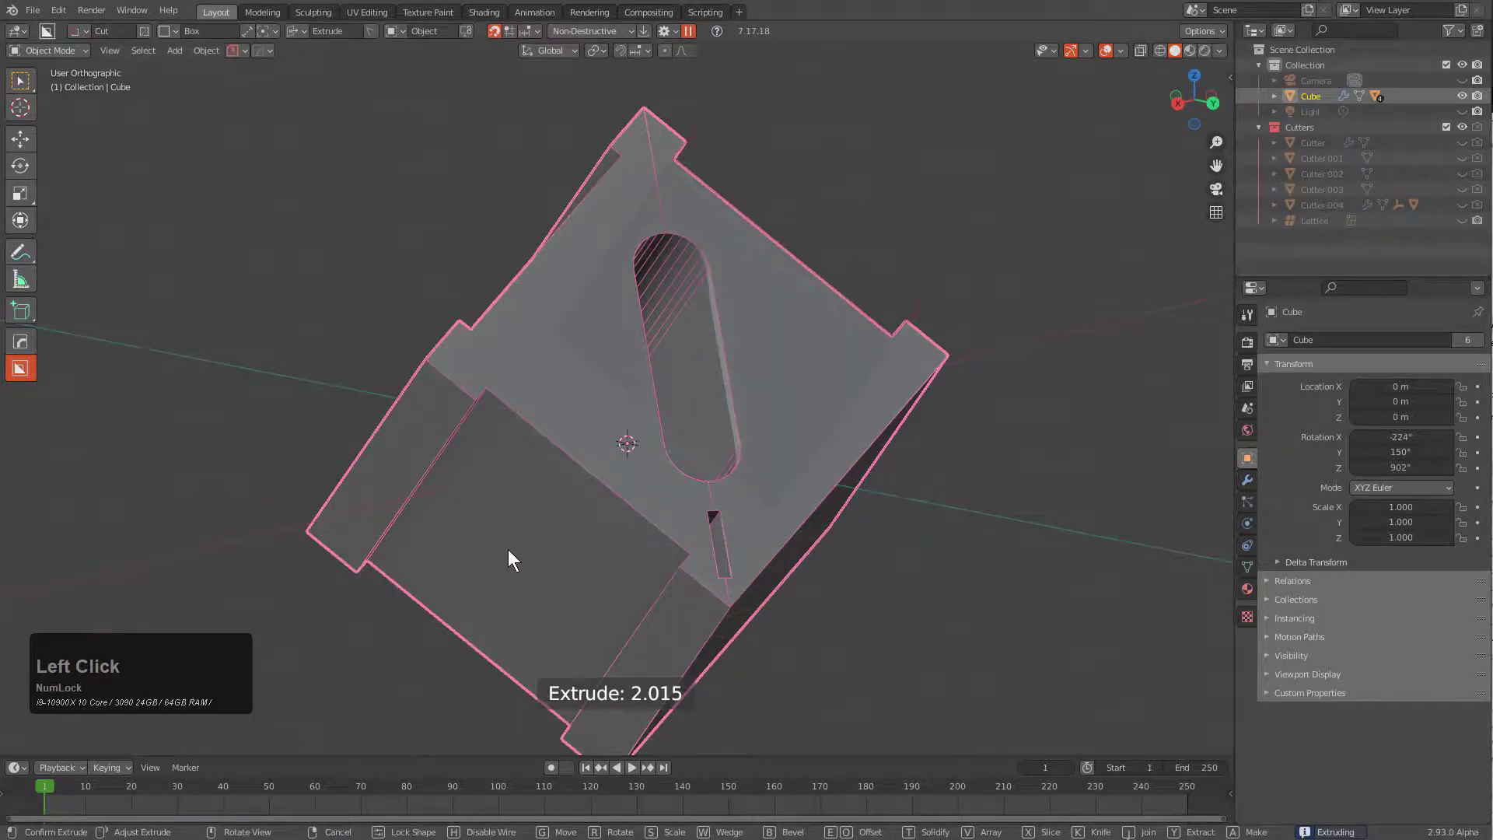
click(448, 563)
Step: Cut a centred box through the cube from the midpoint of the slotted face's remaining uncut edge
middle_drag(615, 346, 554, 259)
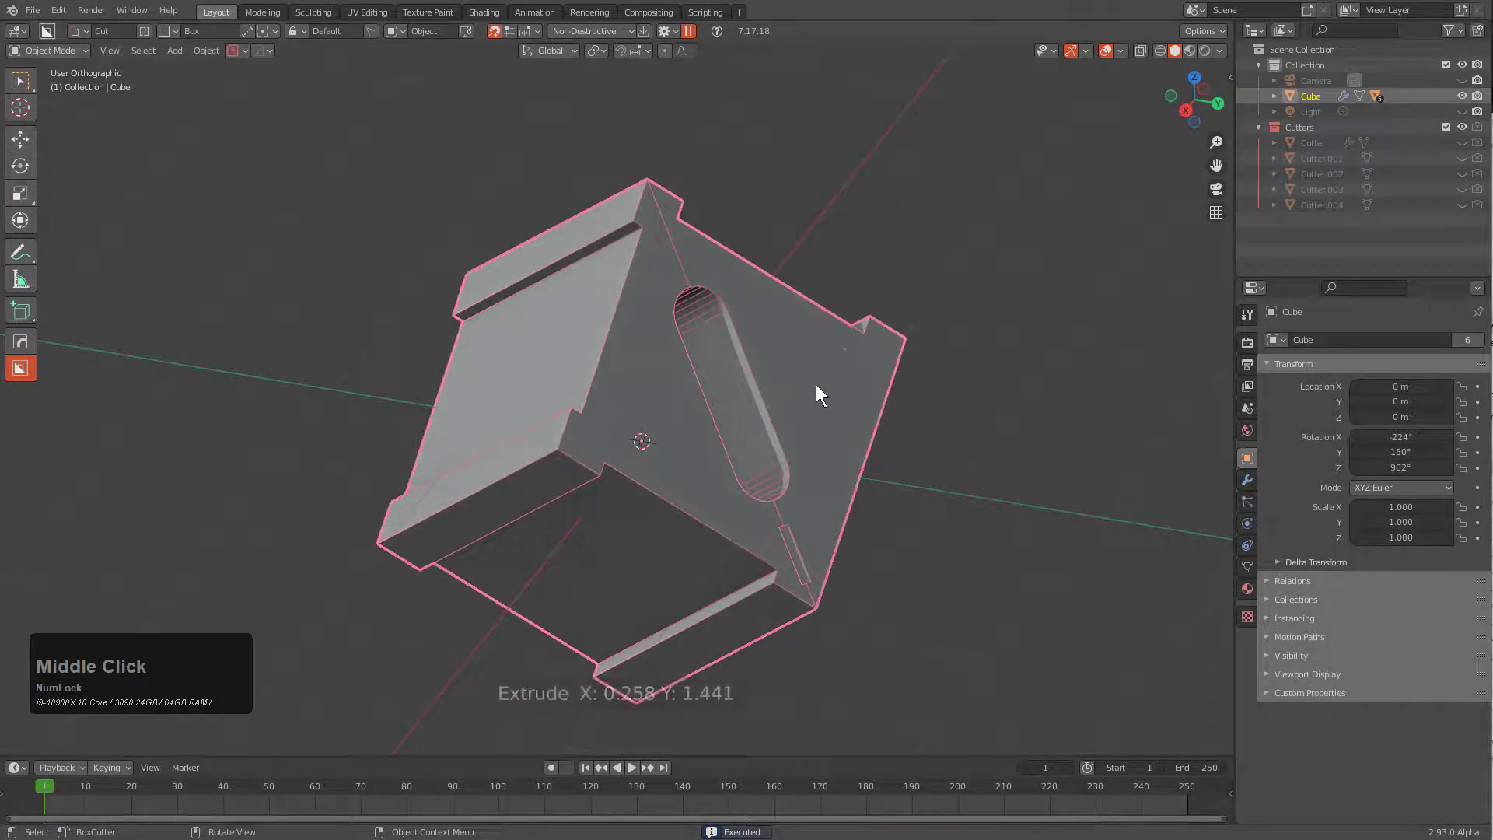
ctrl+middle_click(877, 426)
mouse_move(863, 470)
mouse_down()
mouse_move(871, 546)
mouse_move(840, 561)
mouse_up()
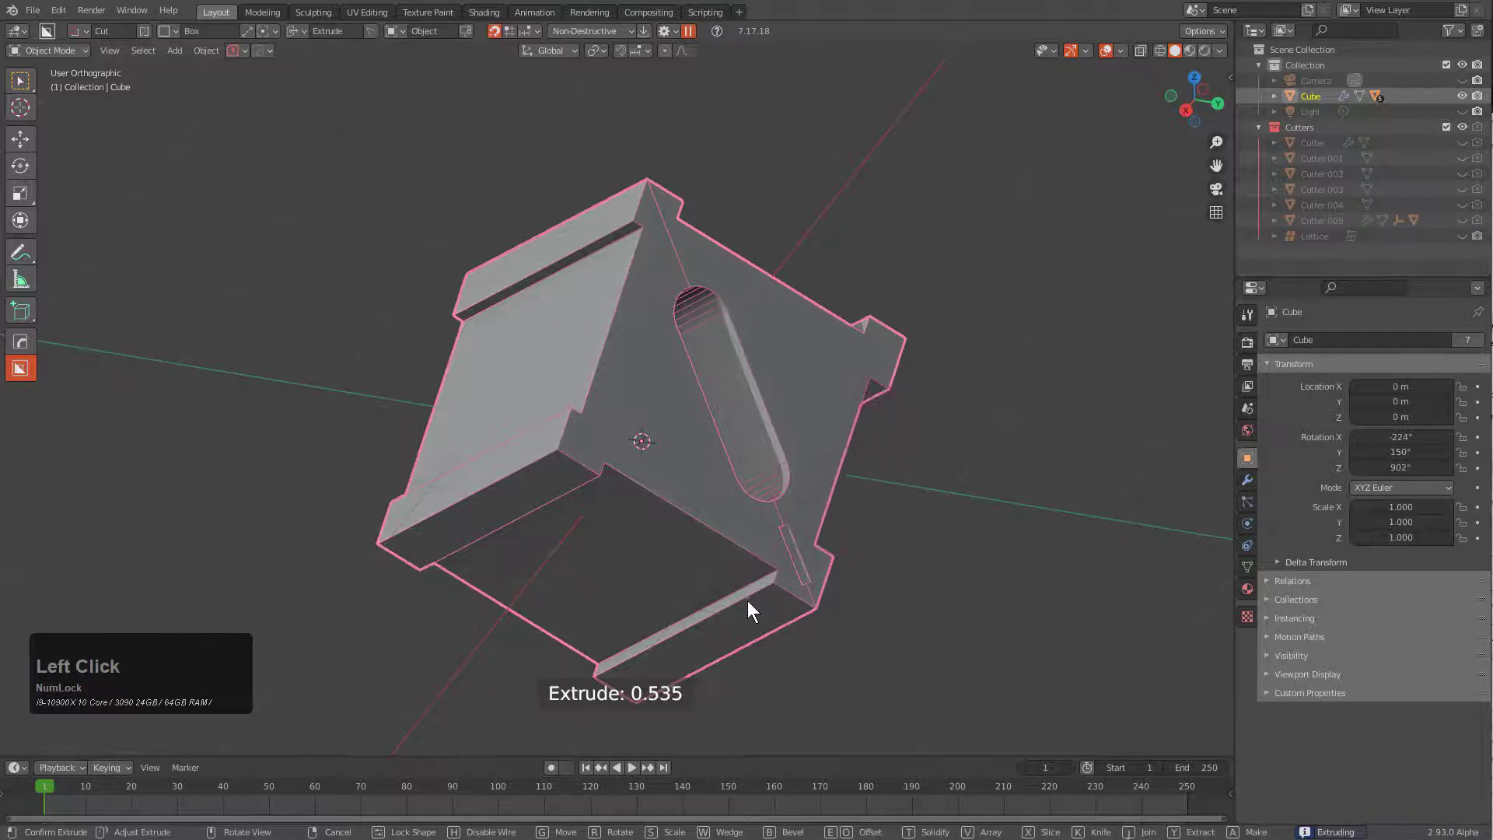
middle_drag(476, 629, 734, 446)
scroll(763, 405, up, 2)
middle_drag(641, 350, 706, 358)
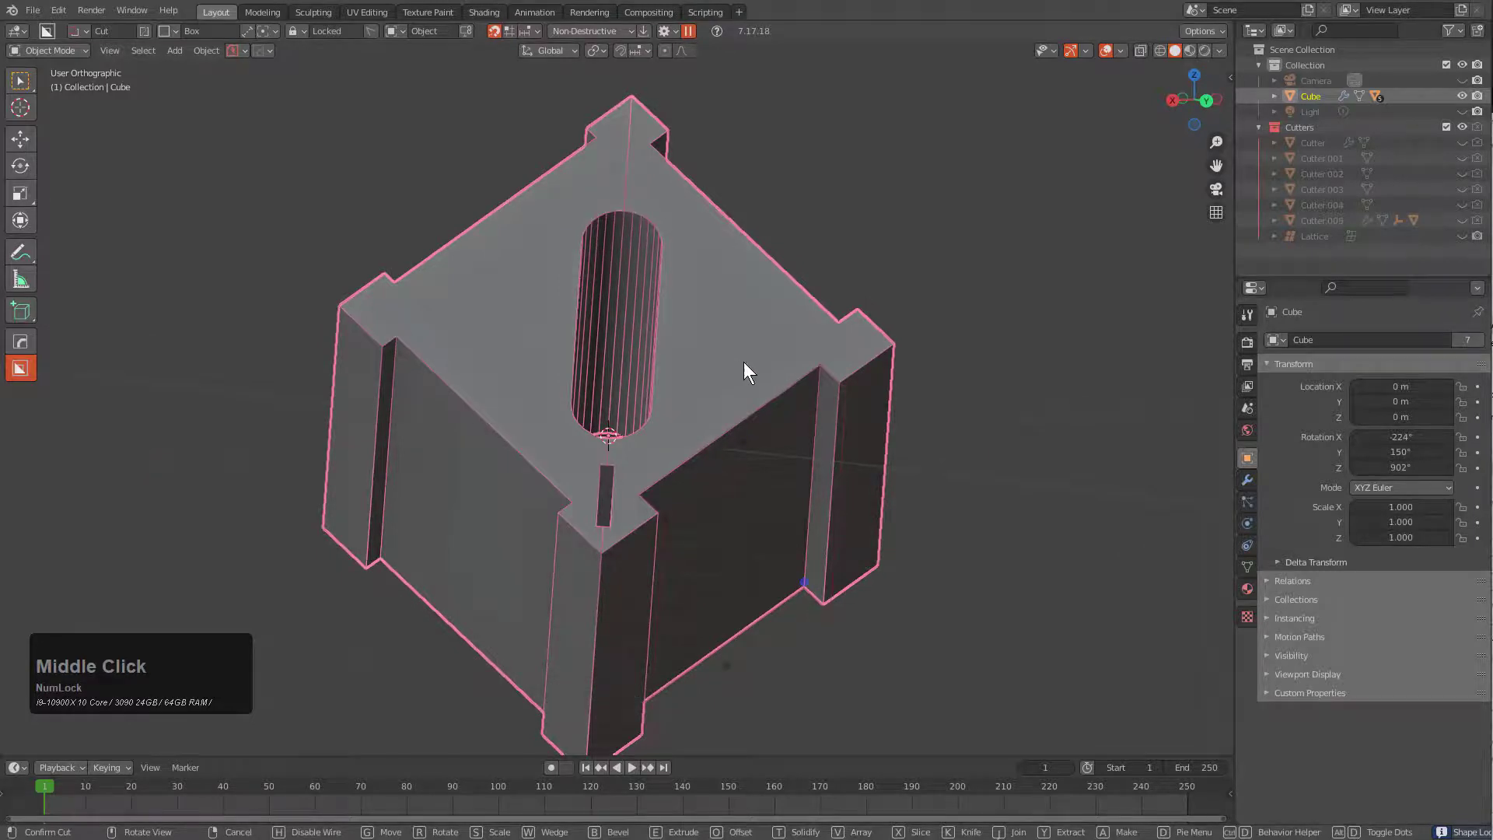
click(814, 381)
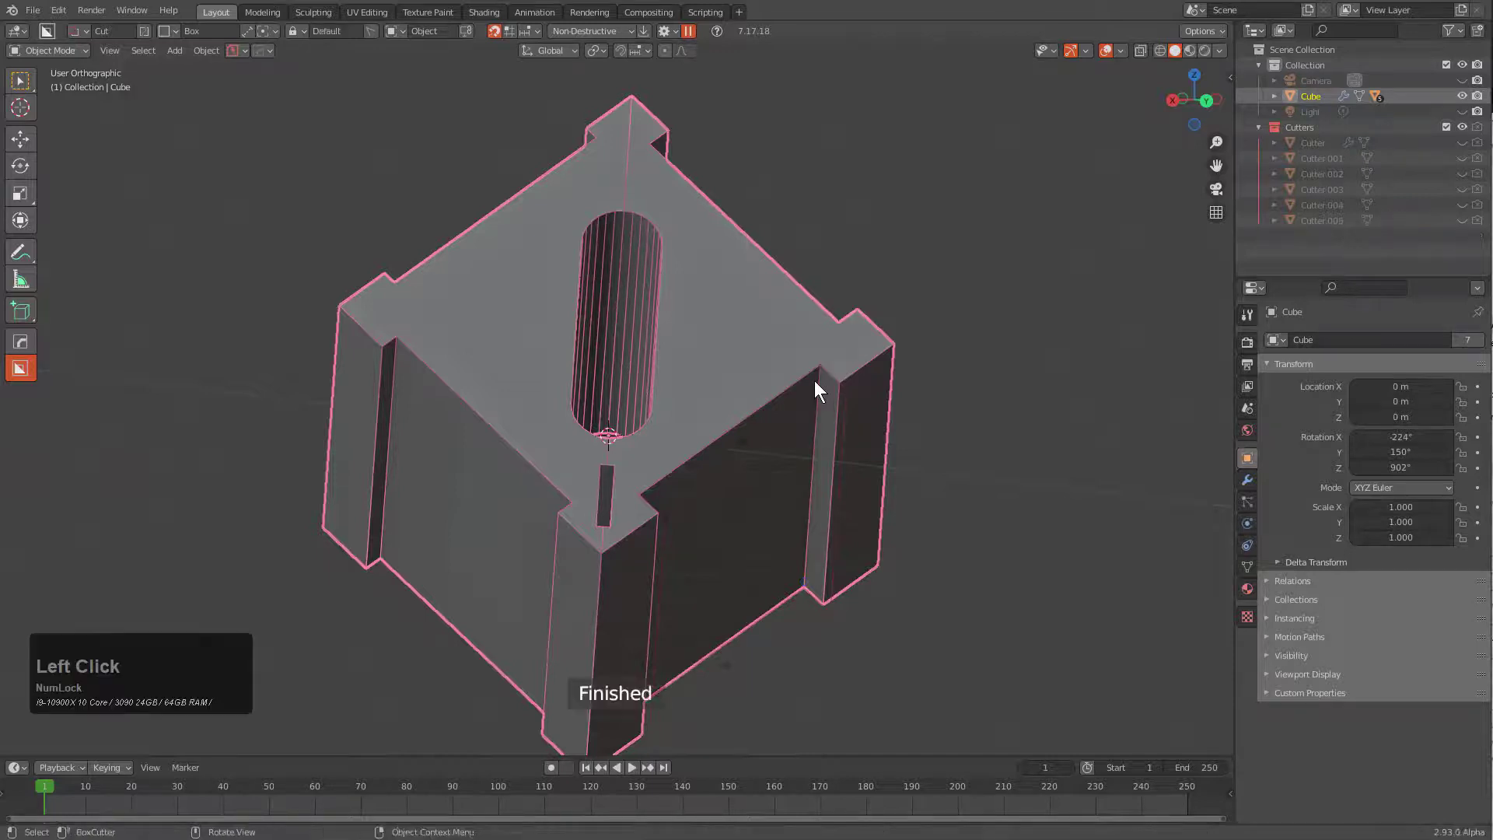
Step: Try two small box cuts along the diagonal edge above the rounded slot with the Longest Edge orient method
mouse_move(715, 357)
middle_down()
mouse_move(725, 385)
mouse_move(747, 371)
mouse_move(754, 386)
middle_up()
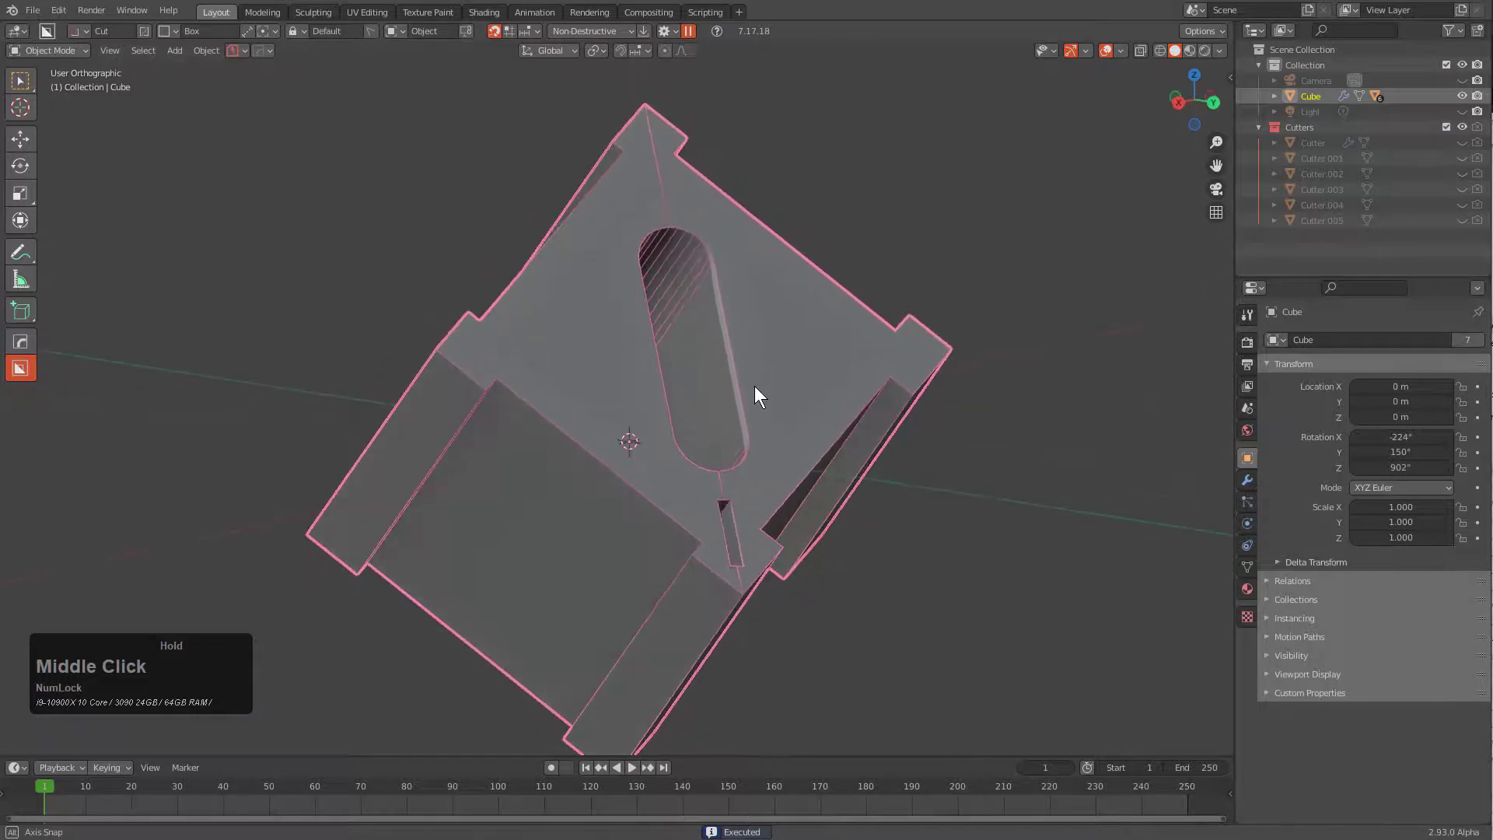
click(669, 227)
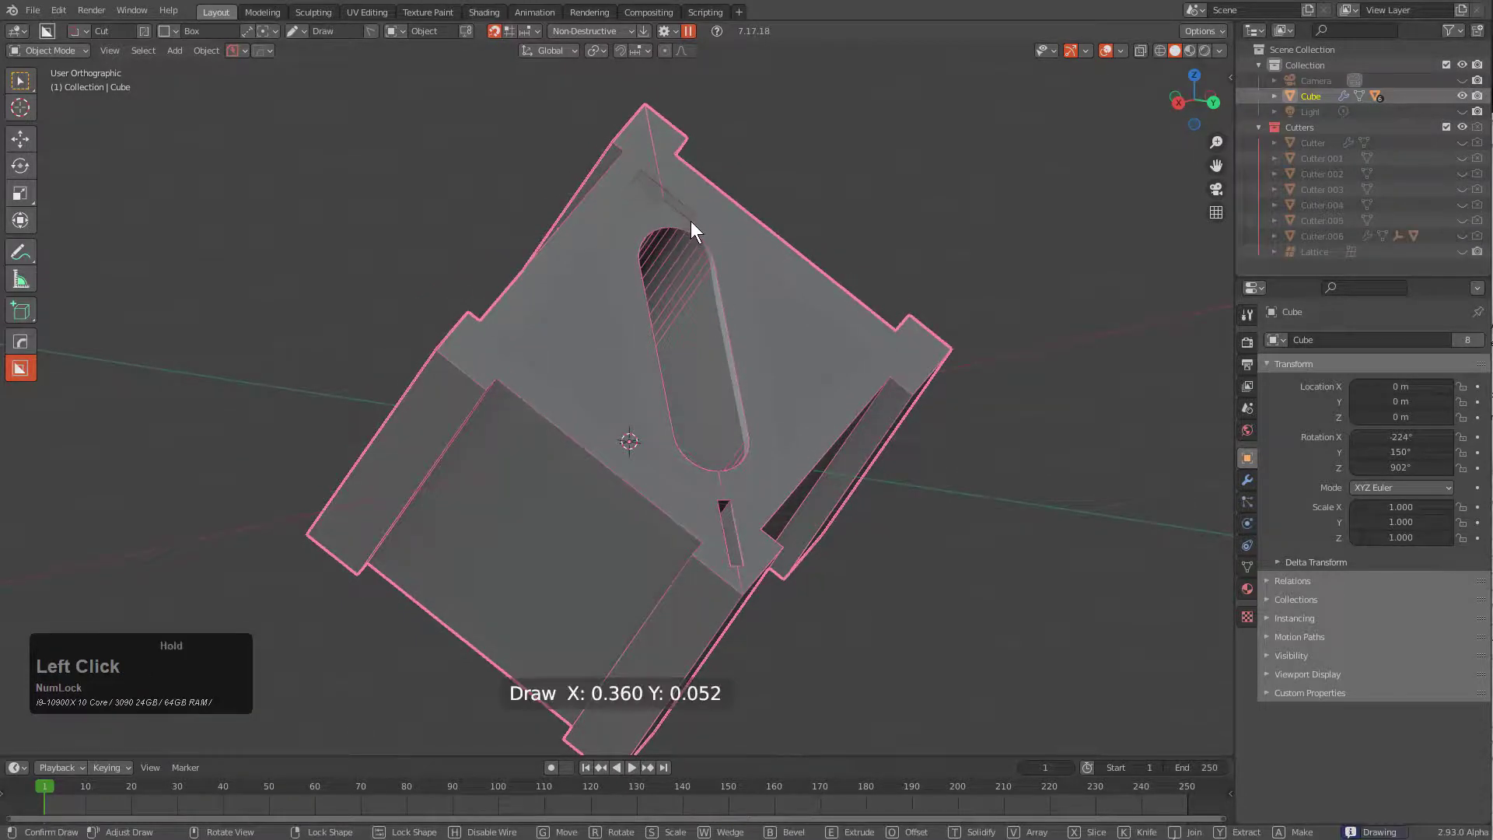
click(690, 221)
right_click(663, 229)
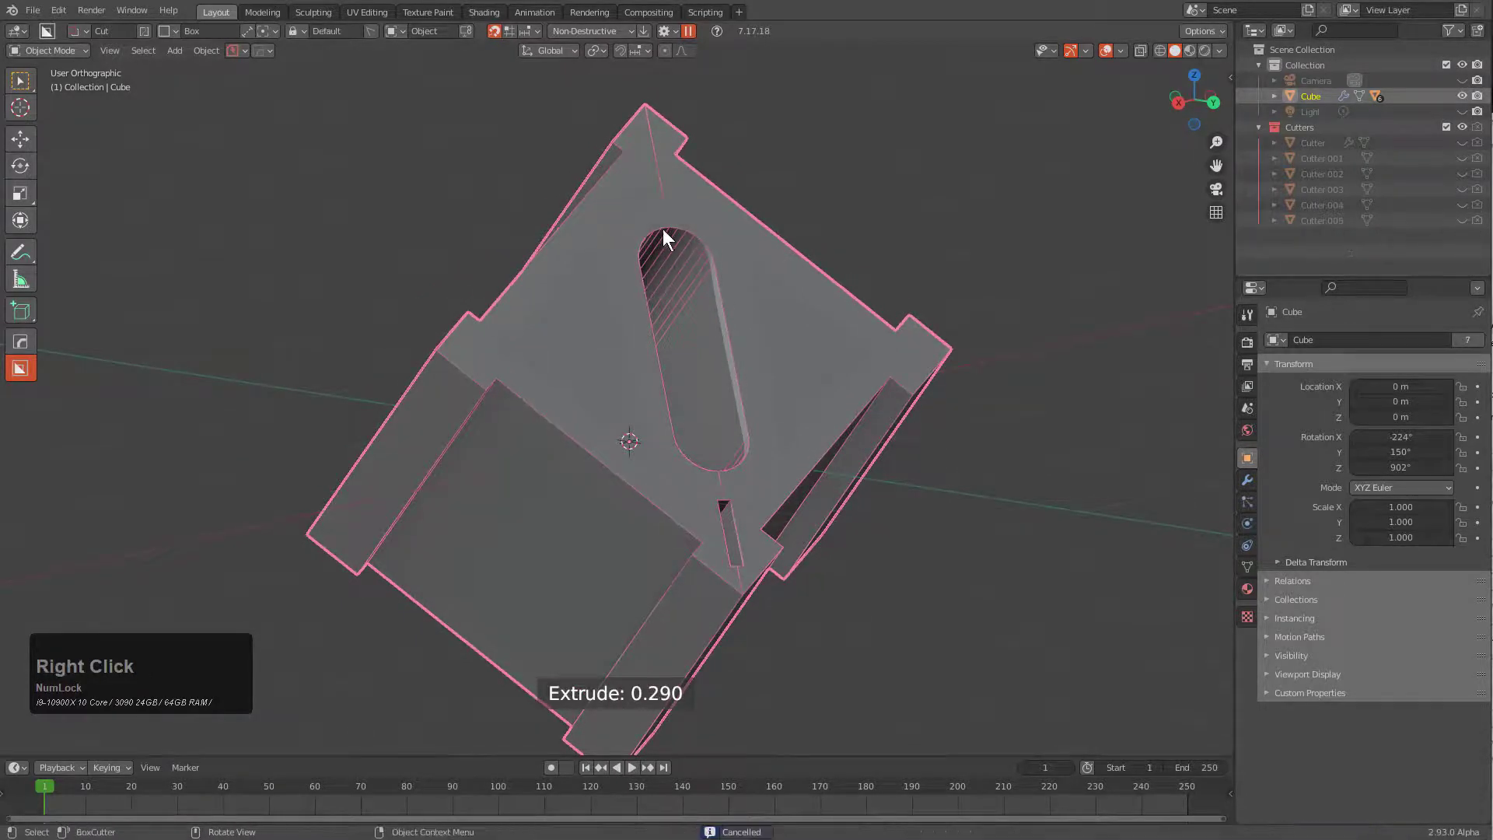
click(652, 155)
click(683, 224)
right_click(655, 189)
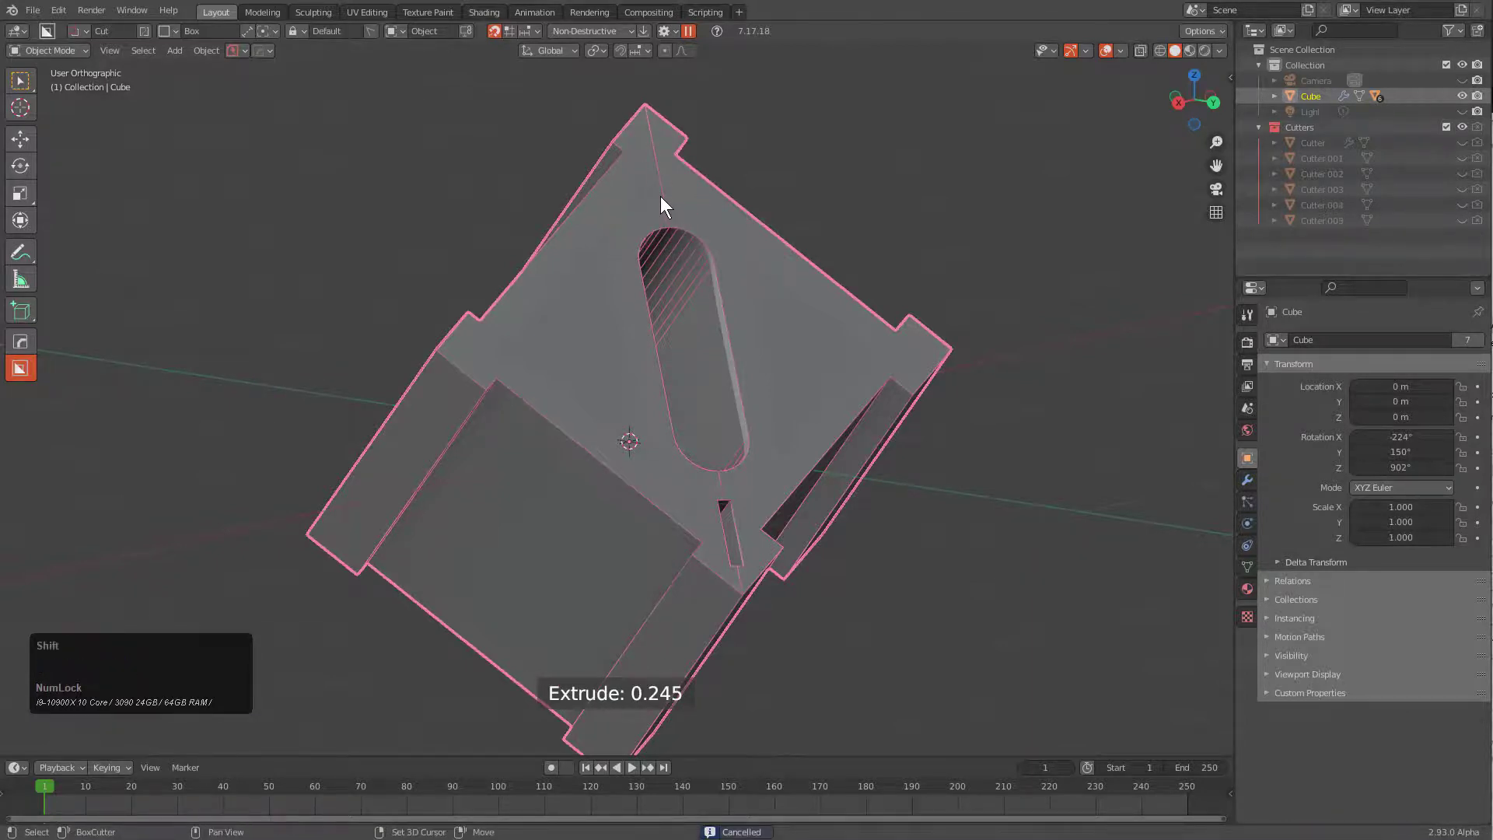
Step: Set the orient method to Nearest Edge
key(v)
click(661, 219)
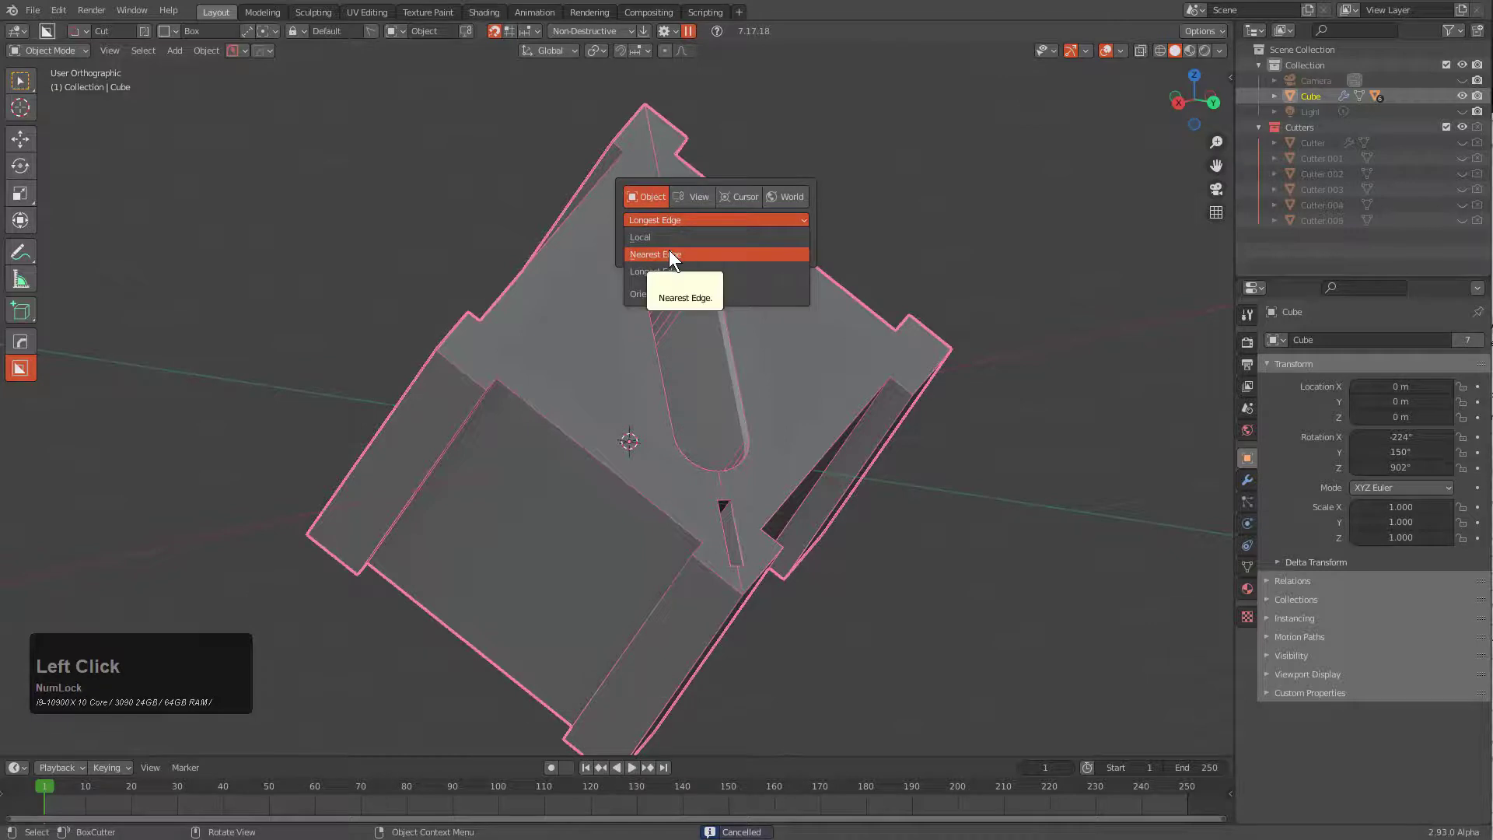
click(670, 254)
Step: Try small box cuts on the slotted face between the rounded slot and its notched outer edge
mouse_move(651, 150)
mouse_down()
mouse_move(675, 206)
mouse_move(614, 204)
mouse_move(602, 267)
mouse_move(541, 354)
mouse_up()
right_click(618, 272)
right_click(590, 345)
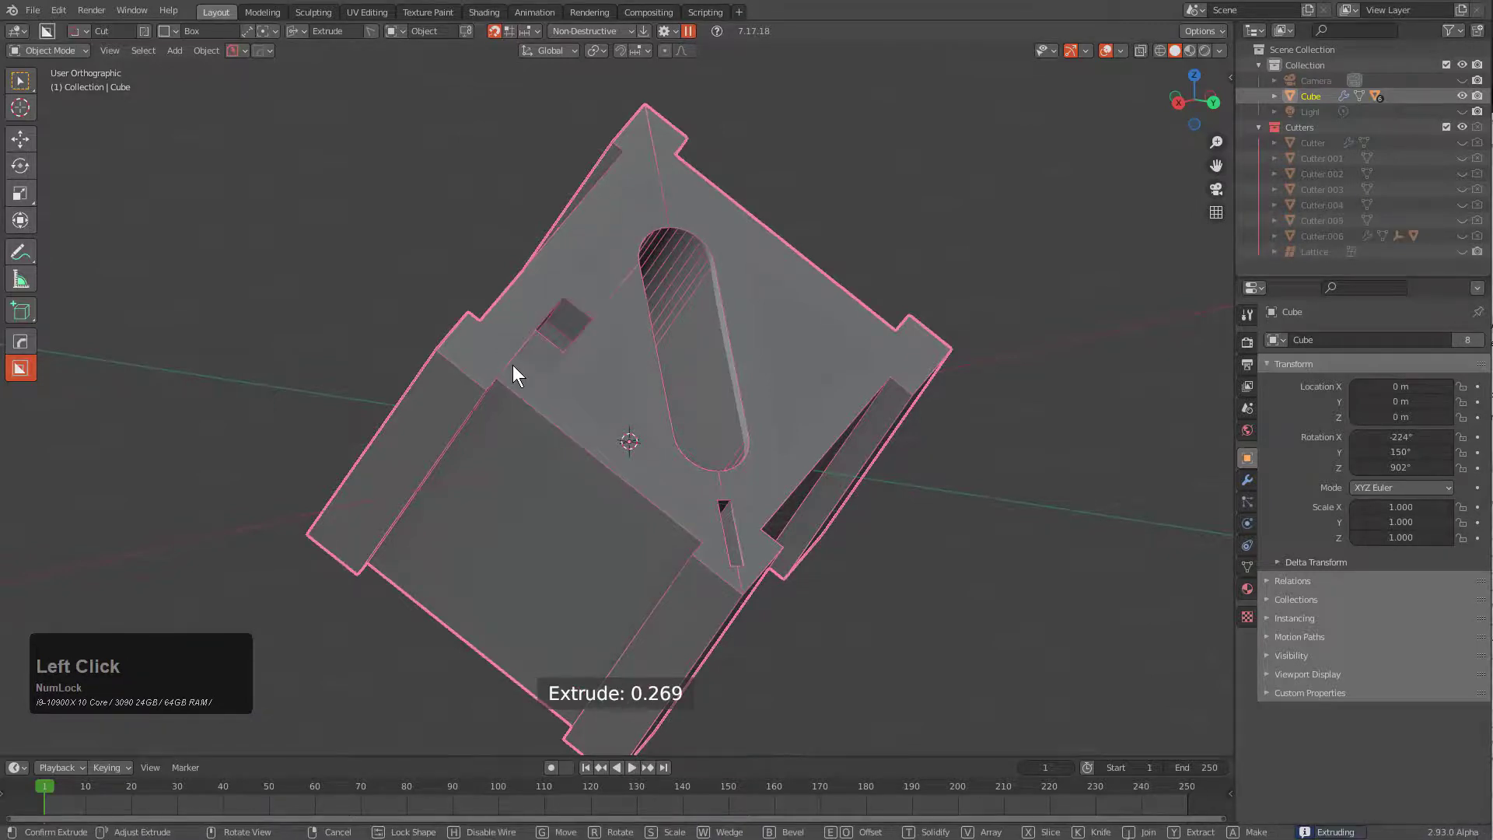
right_click(517, 359)
drag(604, 254, 616, 314)
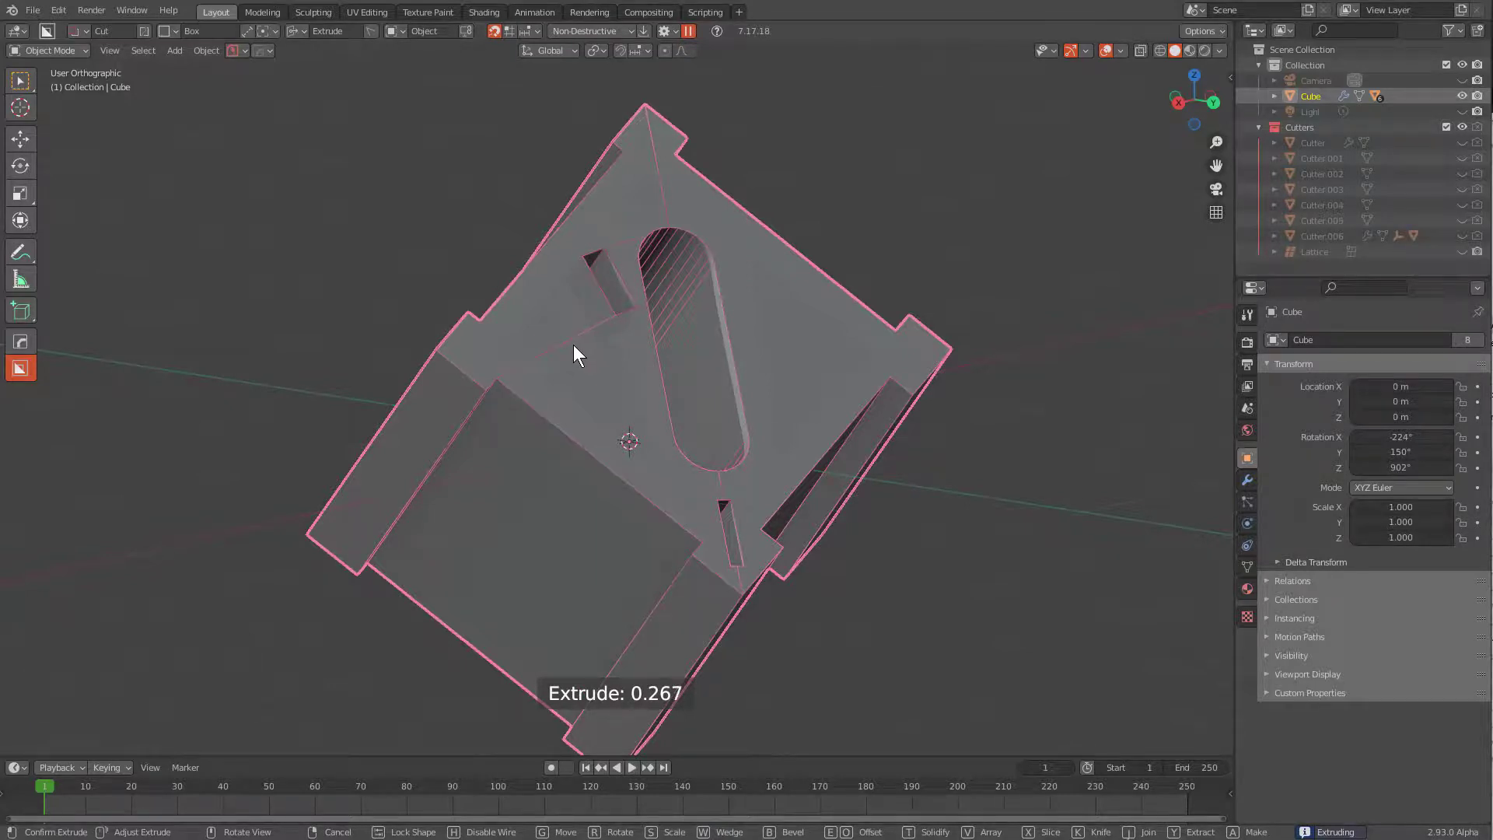
right_click(621, 321)
Step: Try narrow box cuts along both long sides of the rounded slot
drag(736, 297, 753, 361)
right_click(753, 362)
drag(644, 330, 652, 399)
right_click(652, 398)
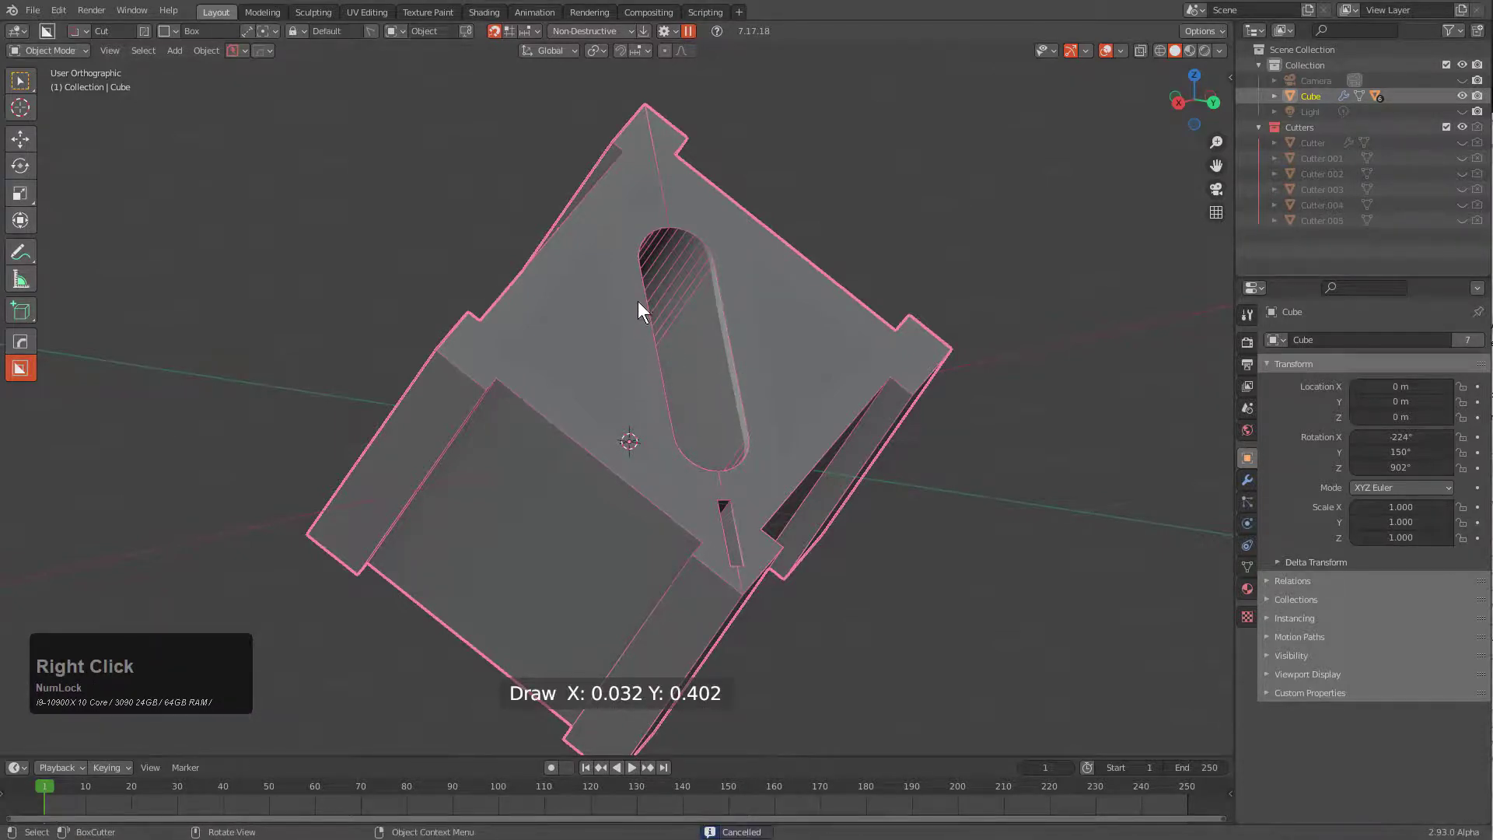
drag(638, 301, 647, 366)
right_click(627, 385)
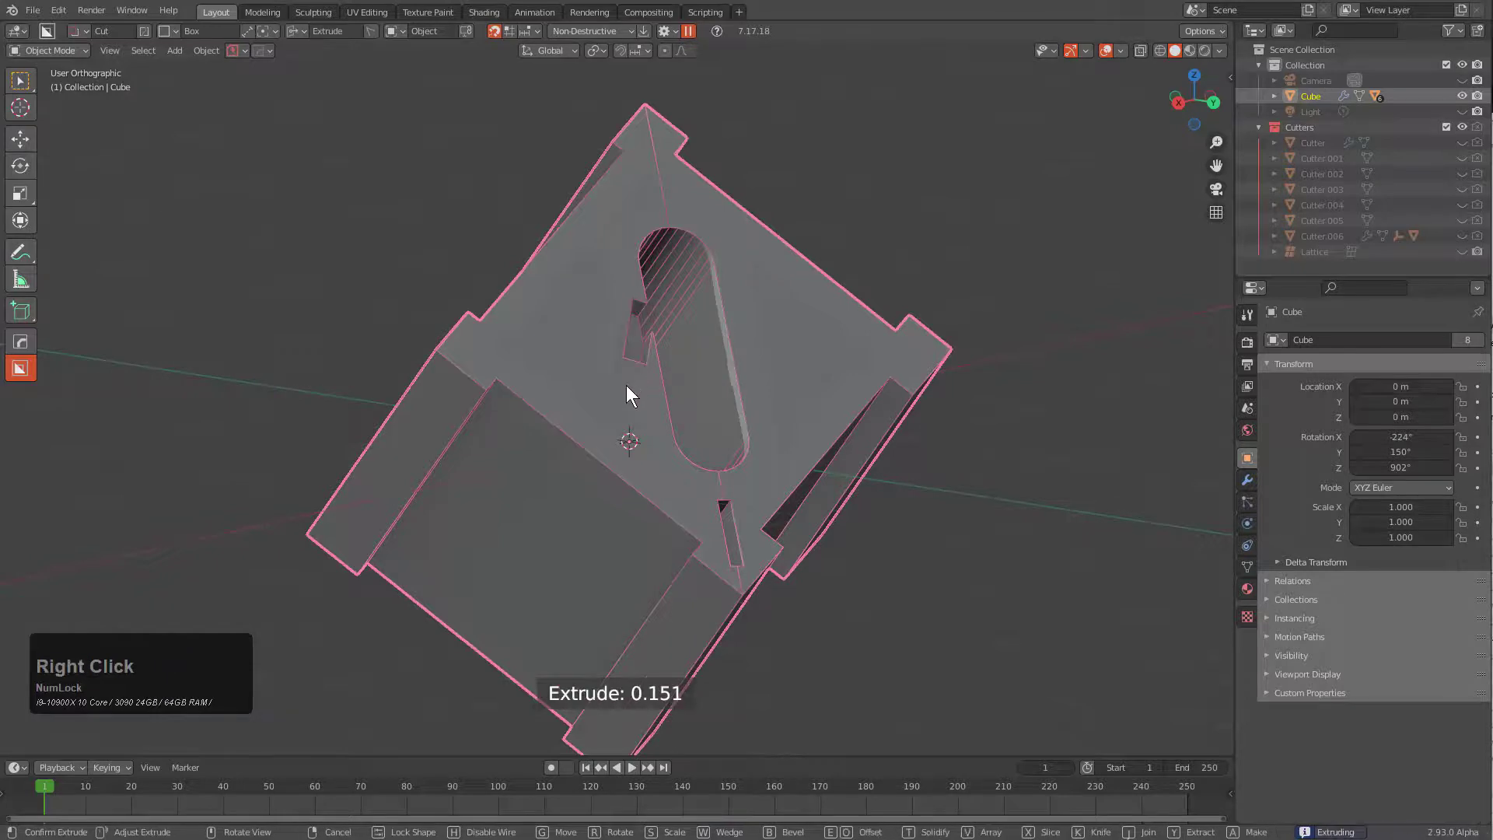
Step: Move the cube far from the world origin, to about X 337.14 m, Y -531.08 m, Z 412.84 m
scroll(731, 288, down, 2)
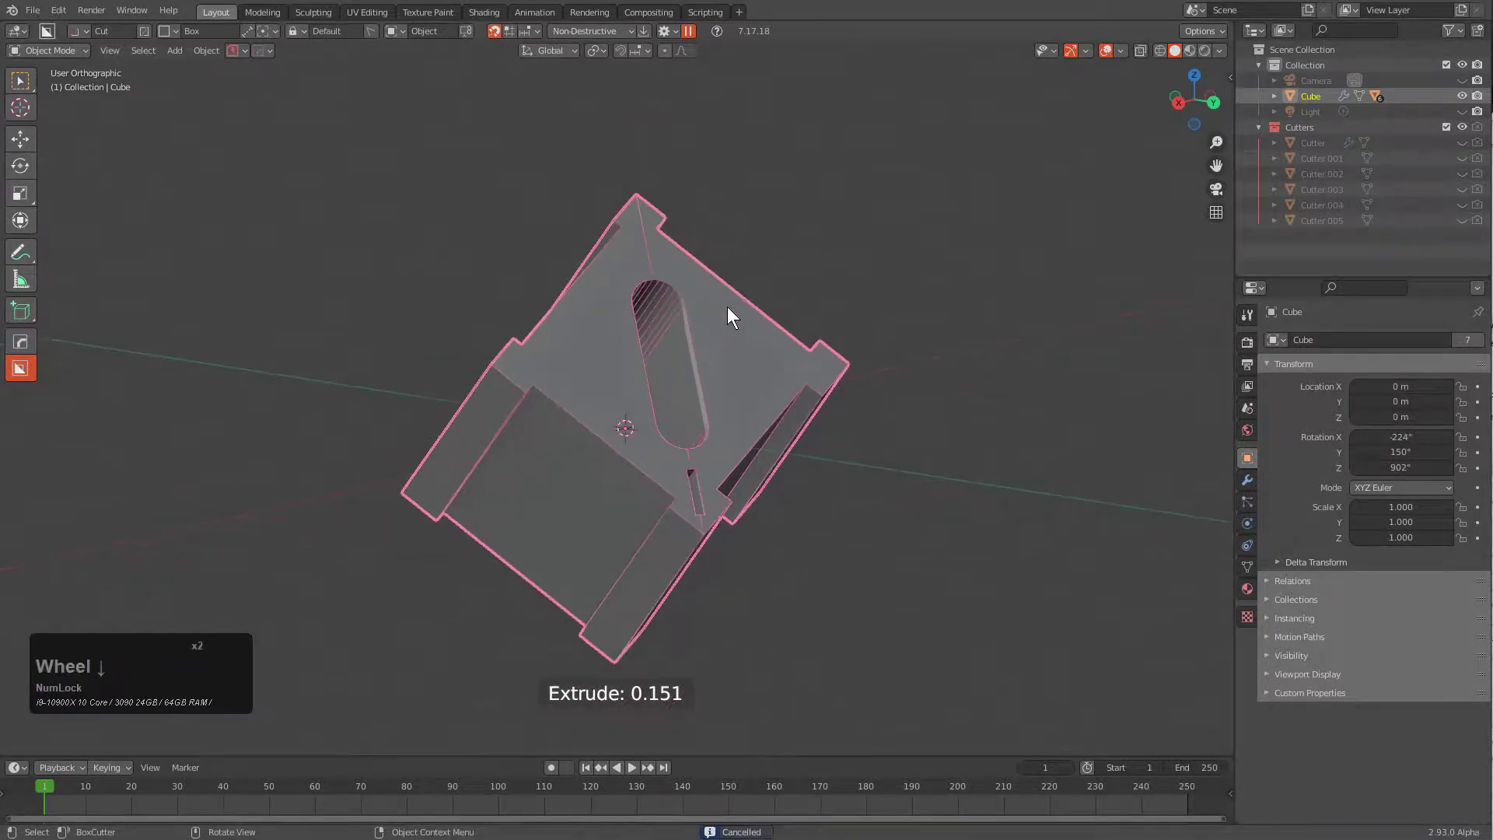
scroll(728, 307, down, 4)
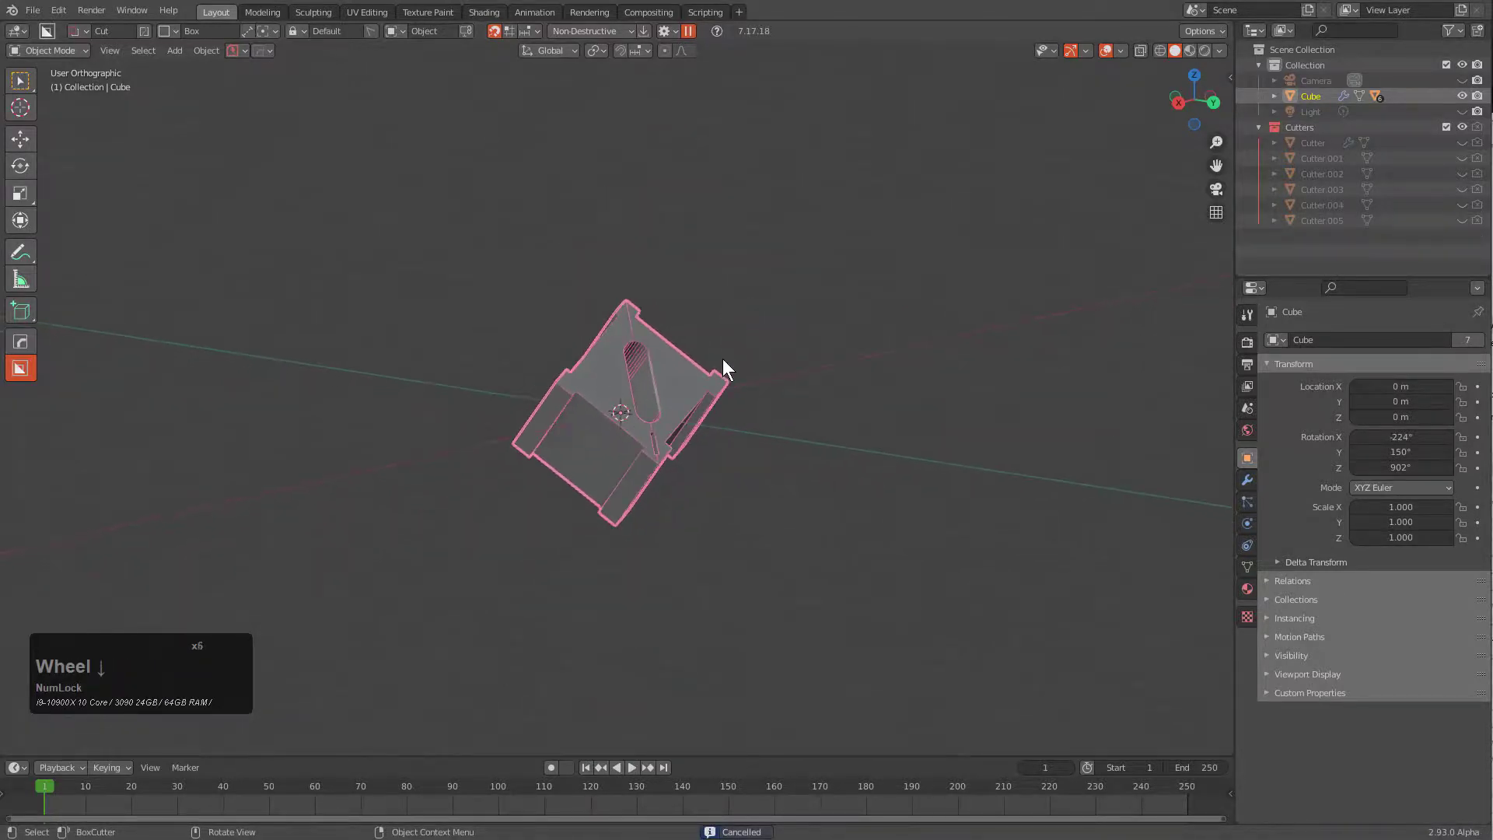
scroll(712, 395, down, 6)
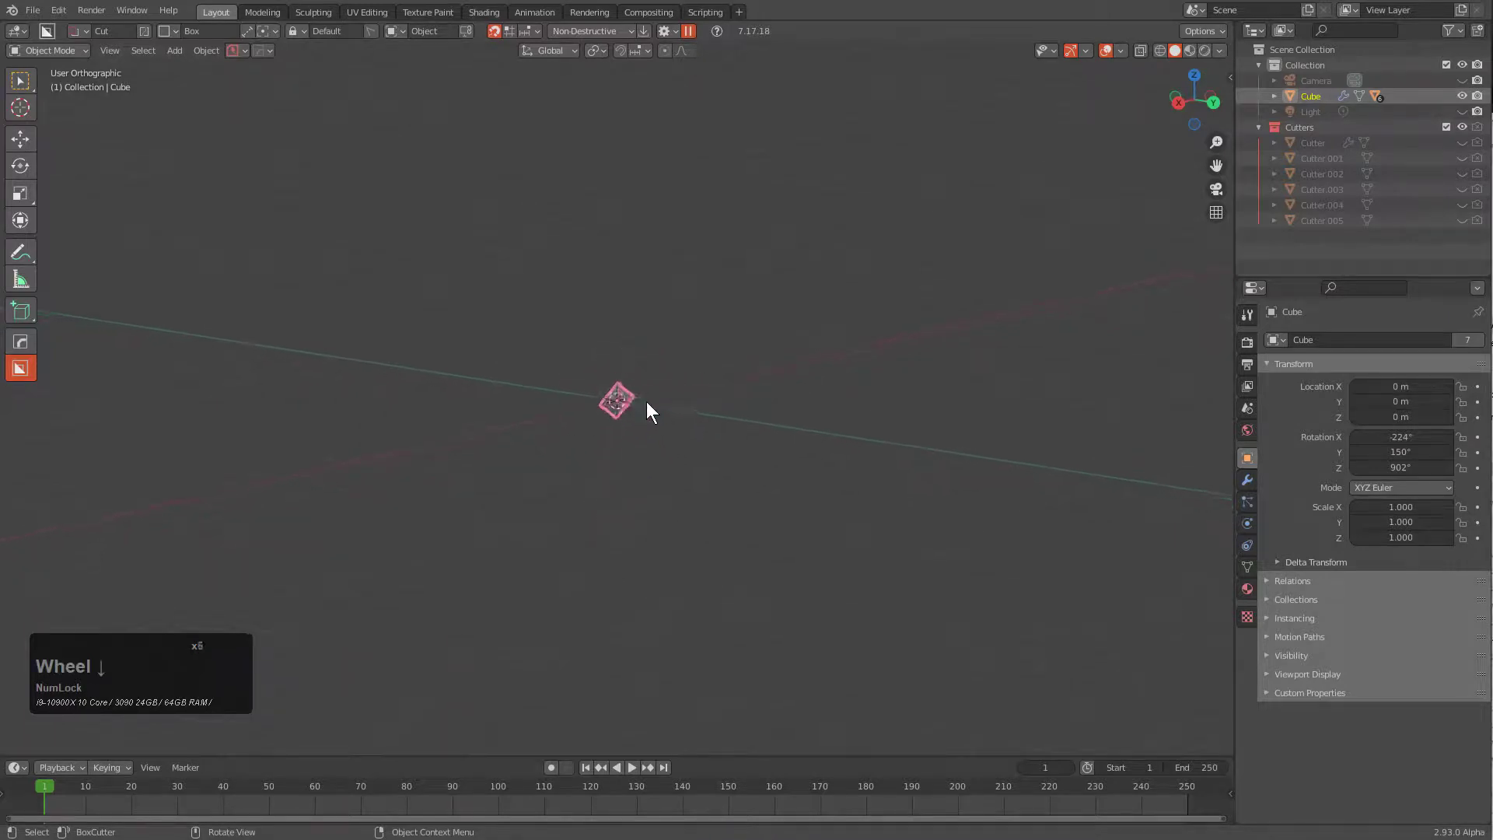
scroll(704, 473, down, 2)
key(g)
click(549, 203)
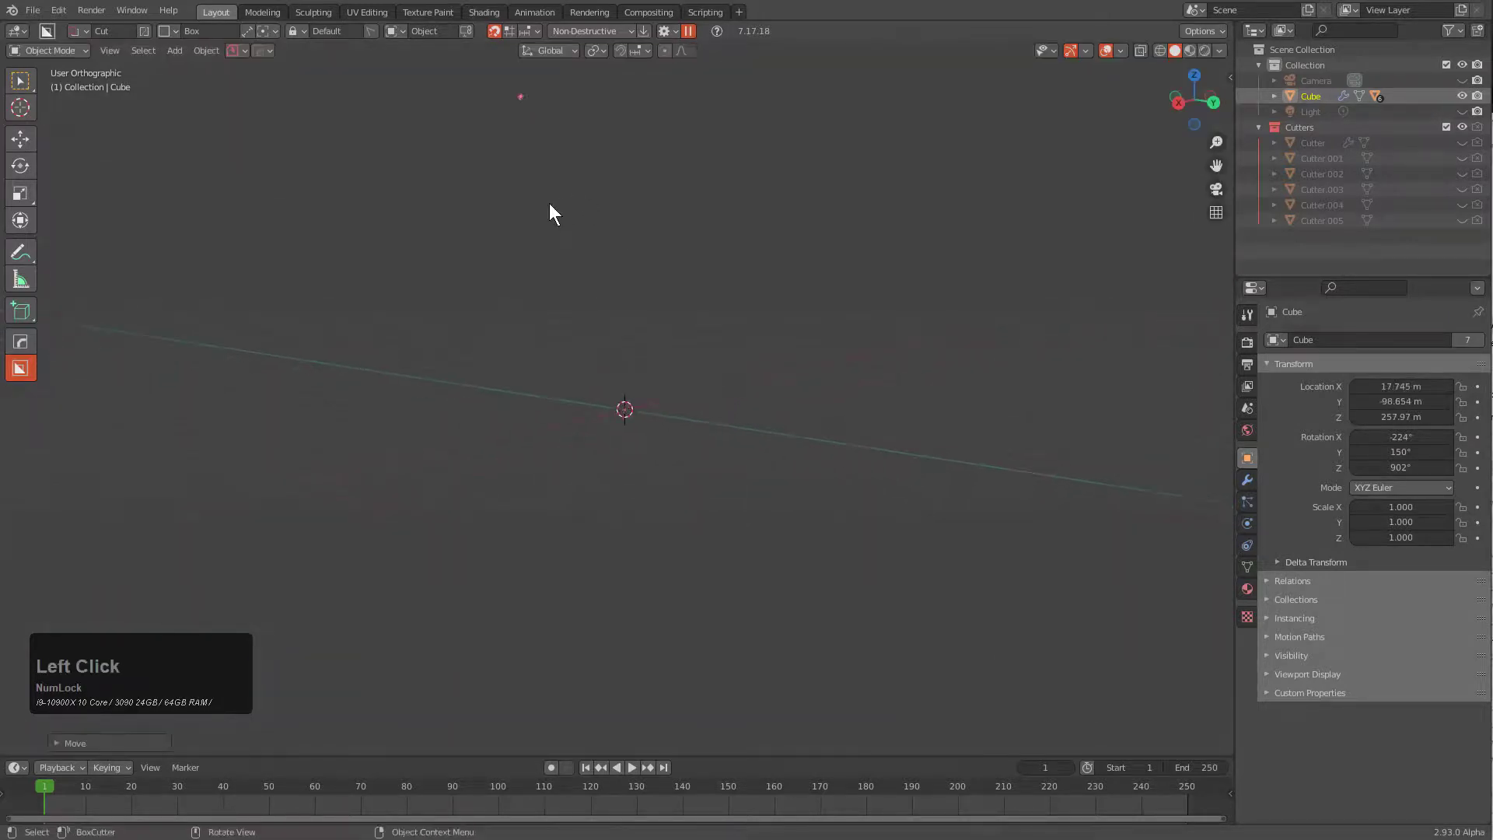
scroll(922, 327, down, 2)
key(g)
Step: Rotate the cube freely with repeated trackball rotations to about X -557°, Y 185°, Z 842°
key(r)
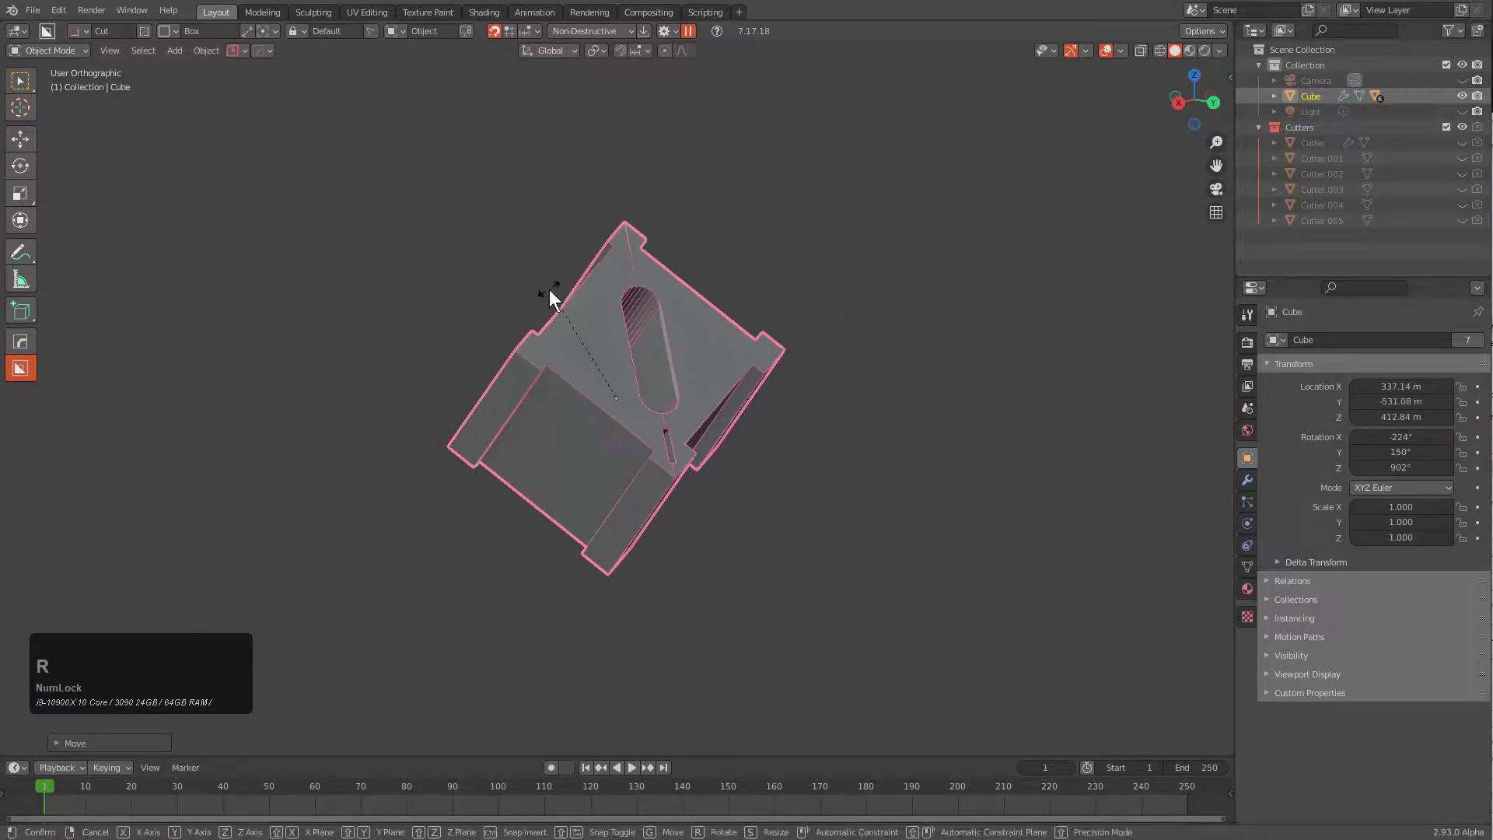
key(r)
click(711, 365)
key(r)
key(r)
click(769, 449)
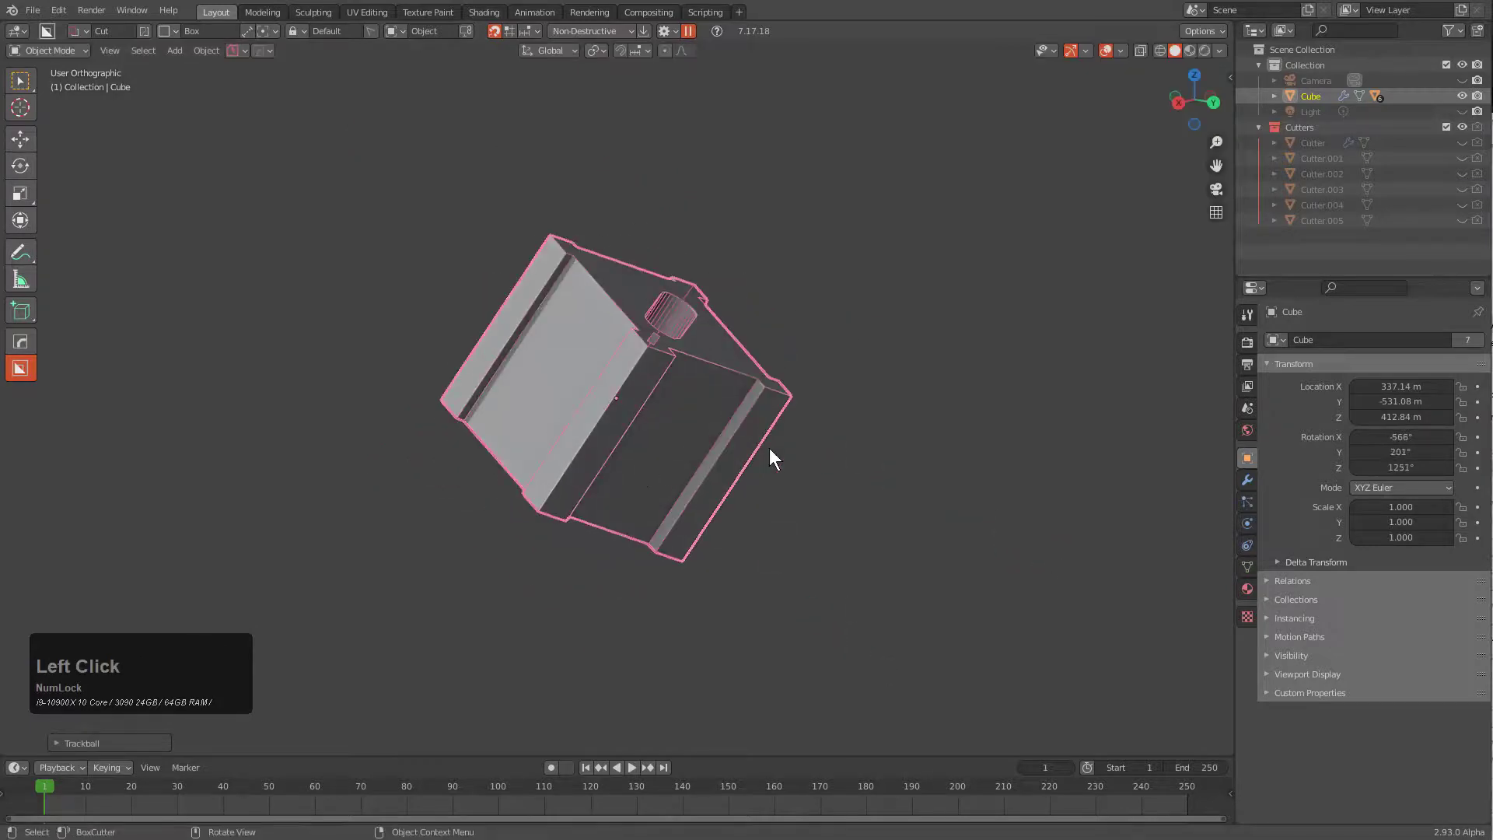
key(r)
key(r)
click(394, 434)
key(r)
key(r)
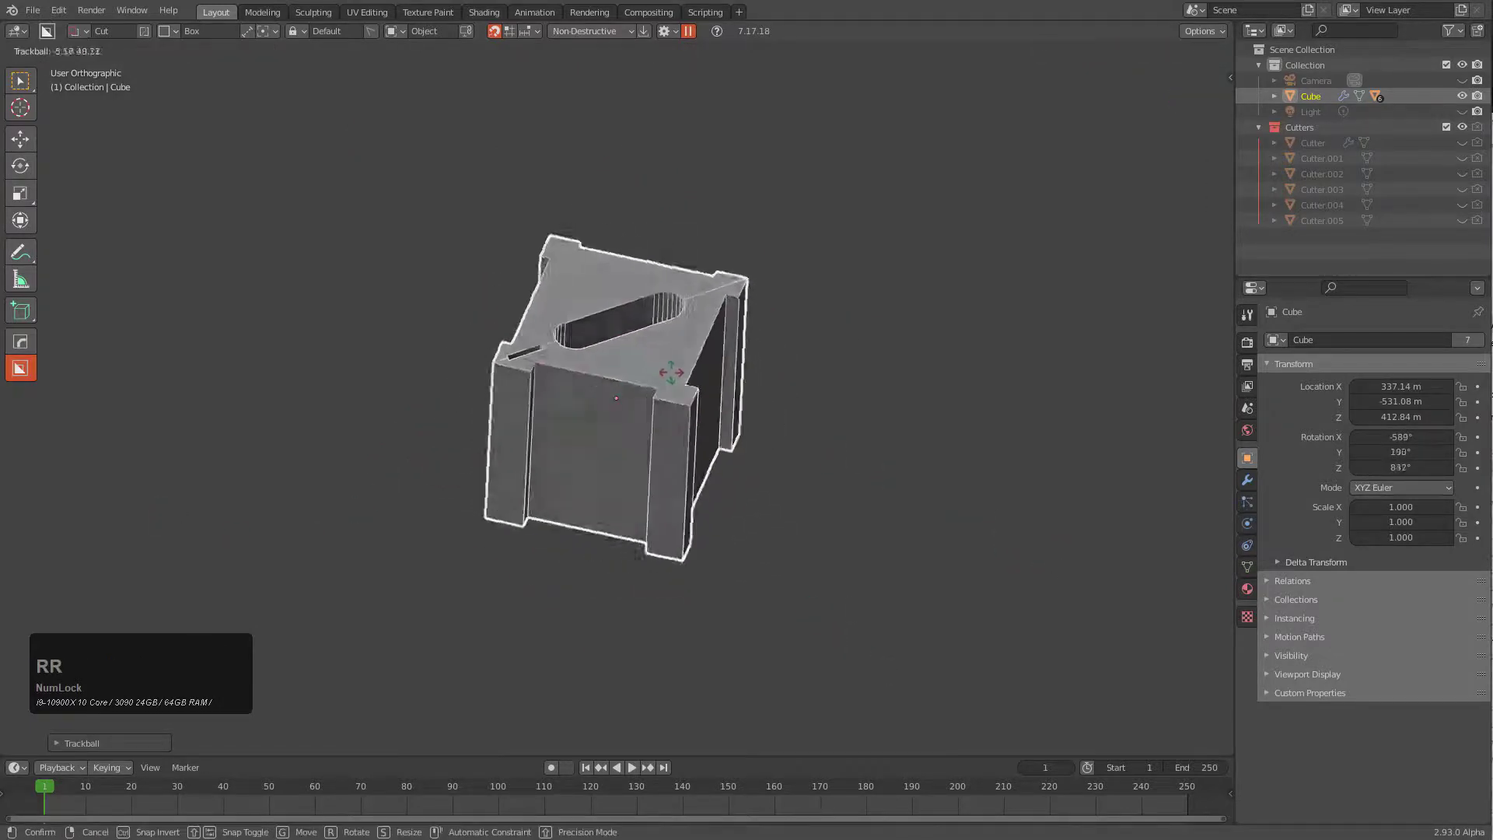
click(679, 362)
Step: Show the cube's transform values in the viewport sidebar and inspect the slotted face from several angles
key(n)
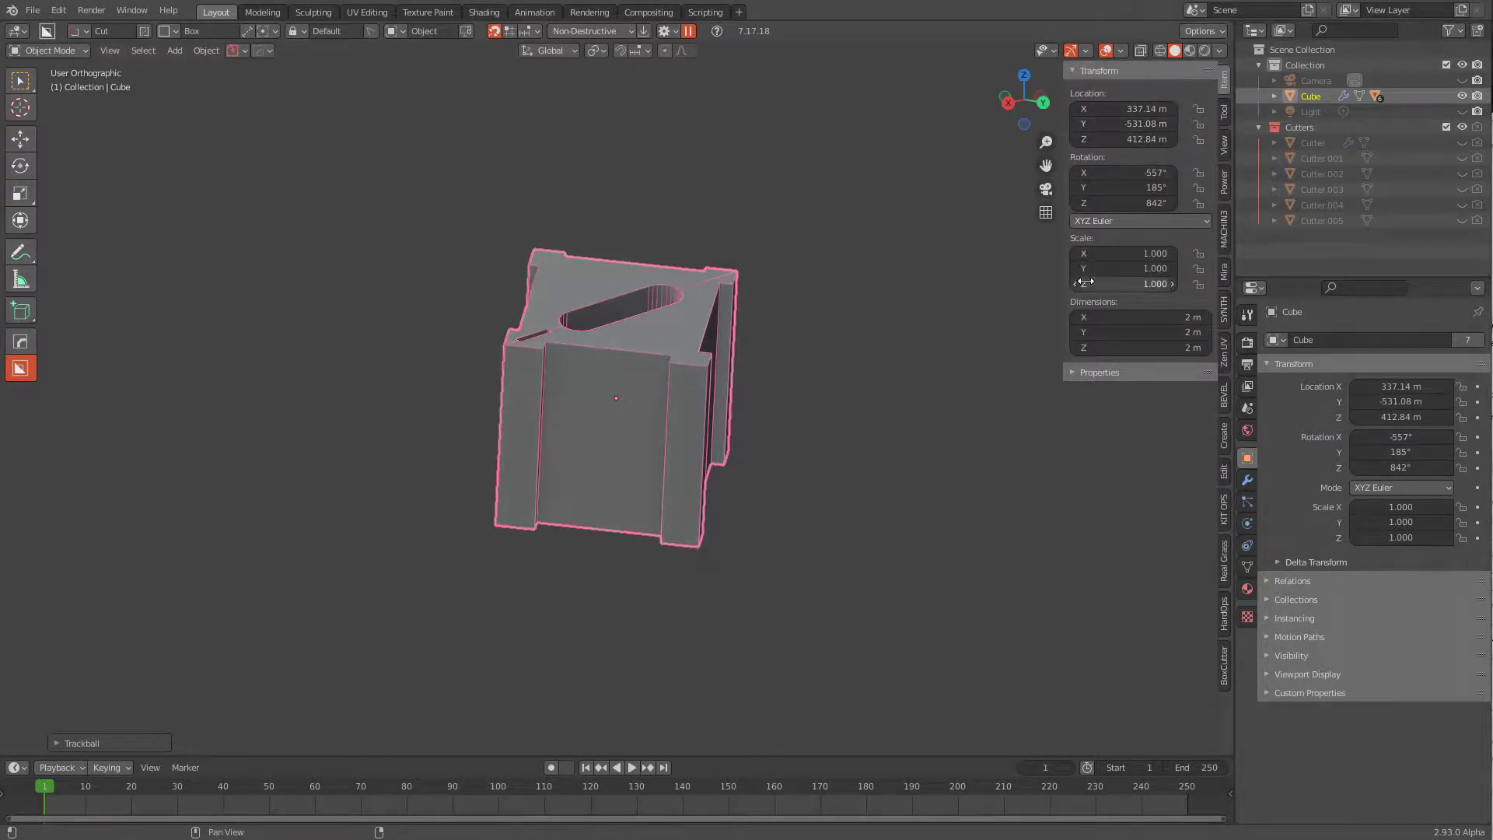
middle_drag(592, 338, 598, 334)
scroll(685, 287, up, 2)
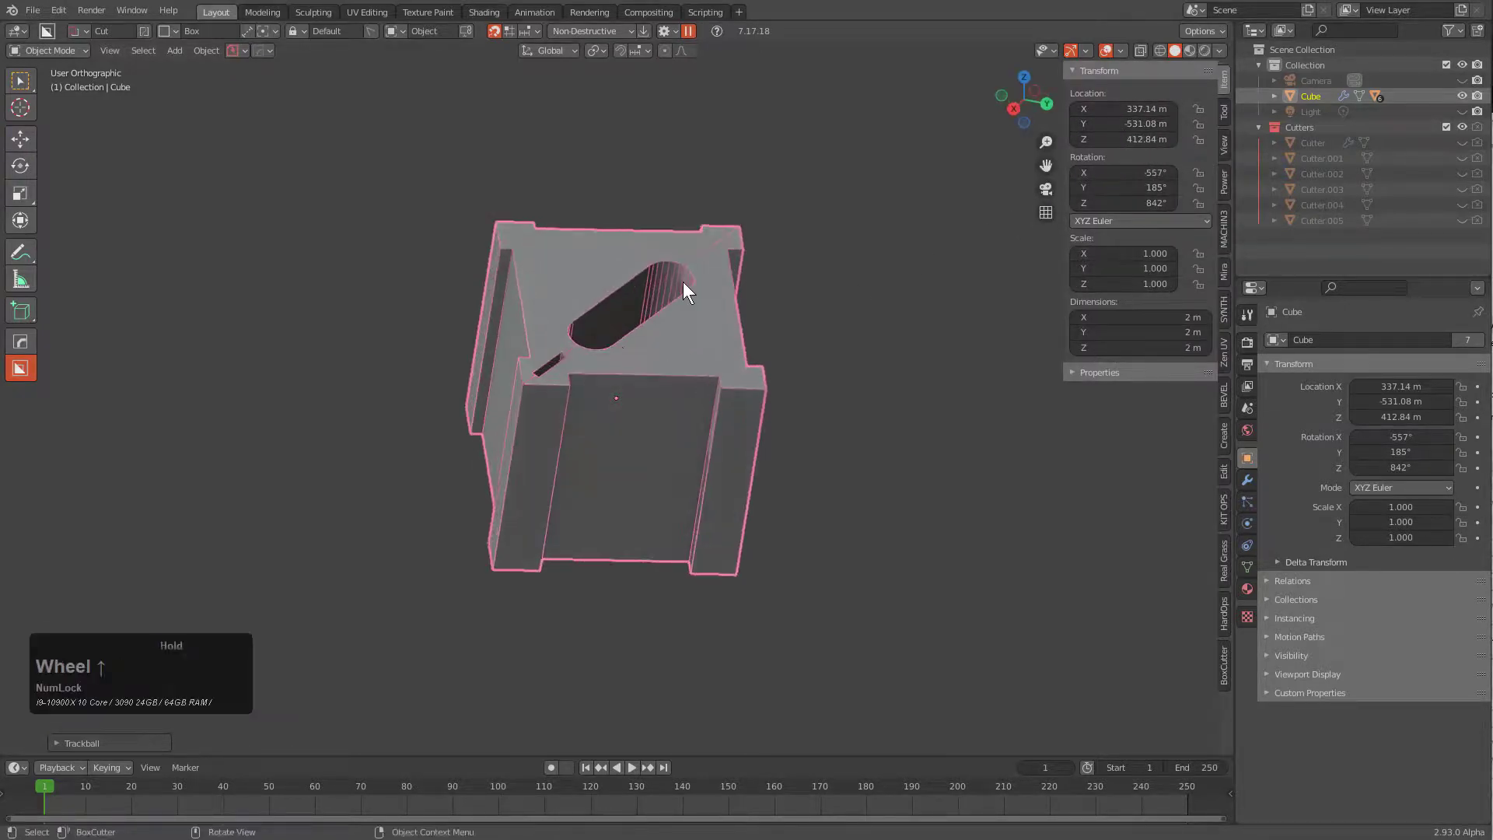
middle_drag(684, 287, 713, 381)
scroll(717, 361, up, 1)
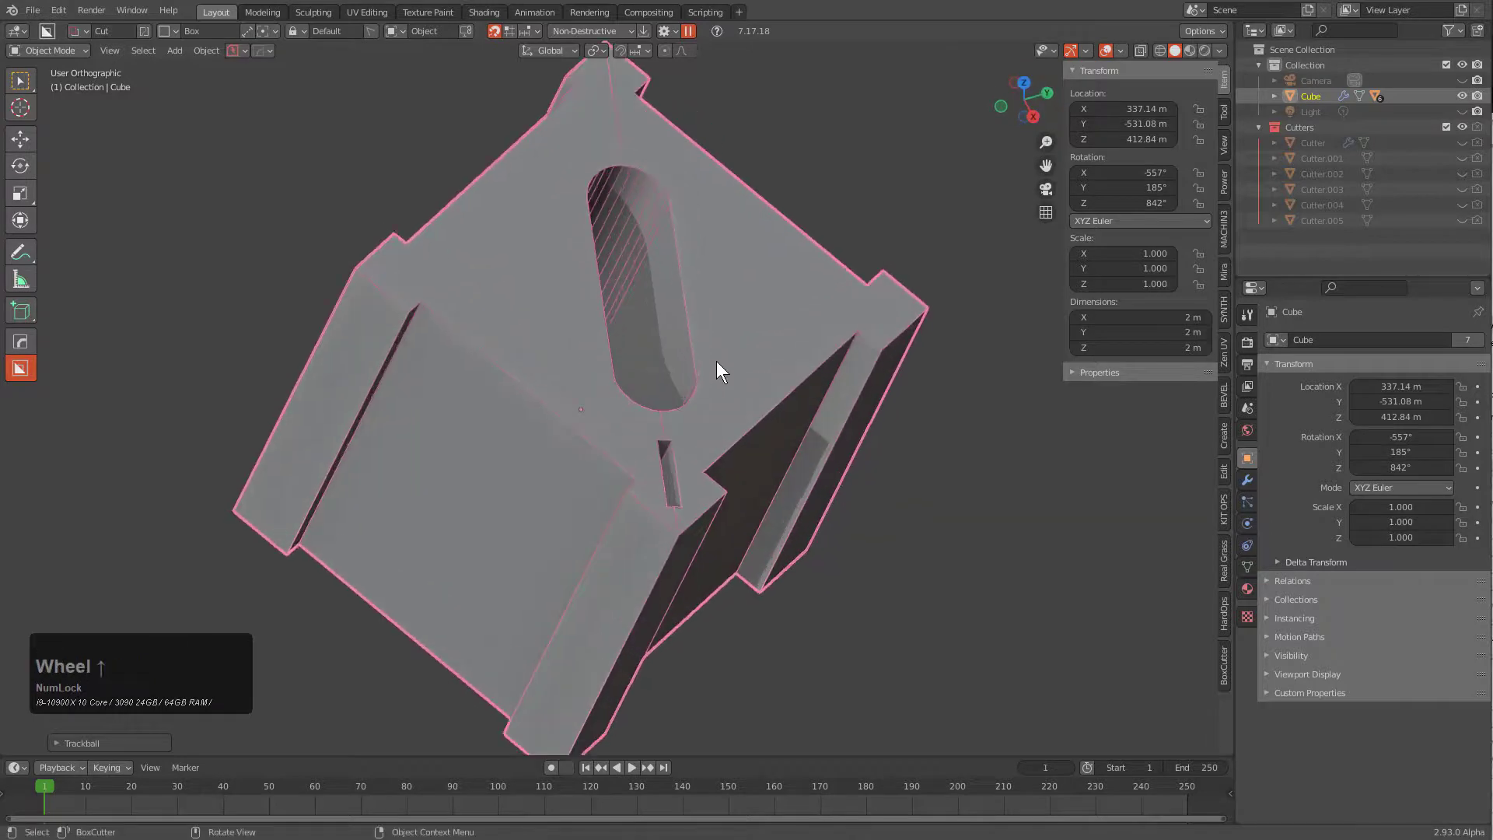
scroll(716, 355, down, 3)
middle_drag(708, 330, 660, 356)
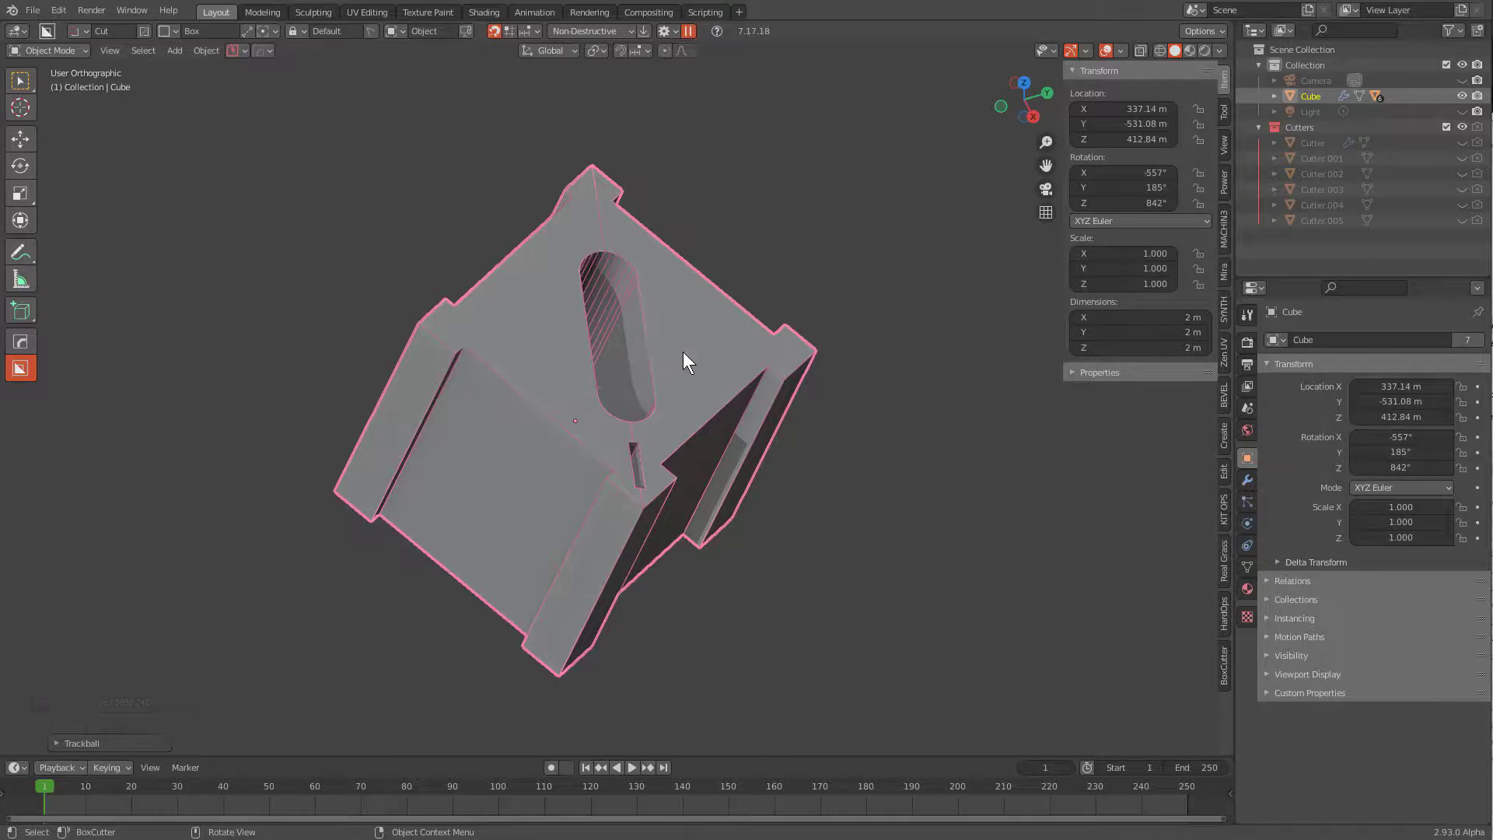
Step: Scroll through the cube's modifiers and turn off all six Boolean cuts to leave the plain cube
key(q)
click(664, 353)
scroll(664, 362, up, 2)
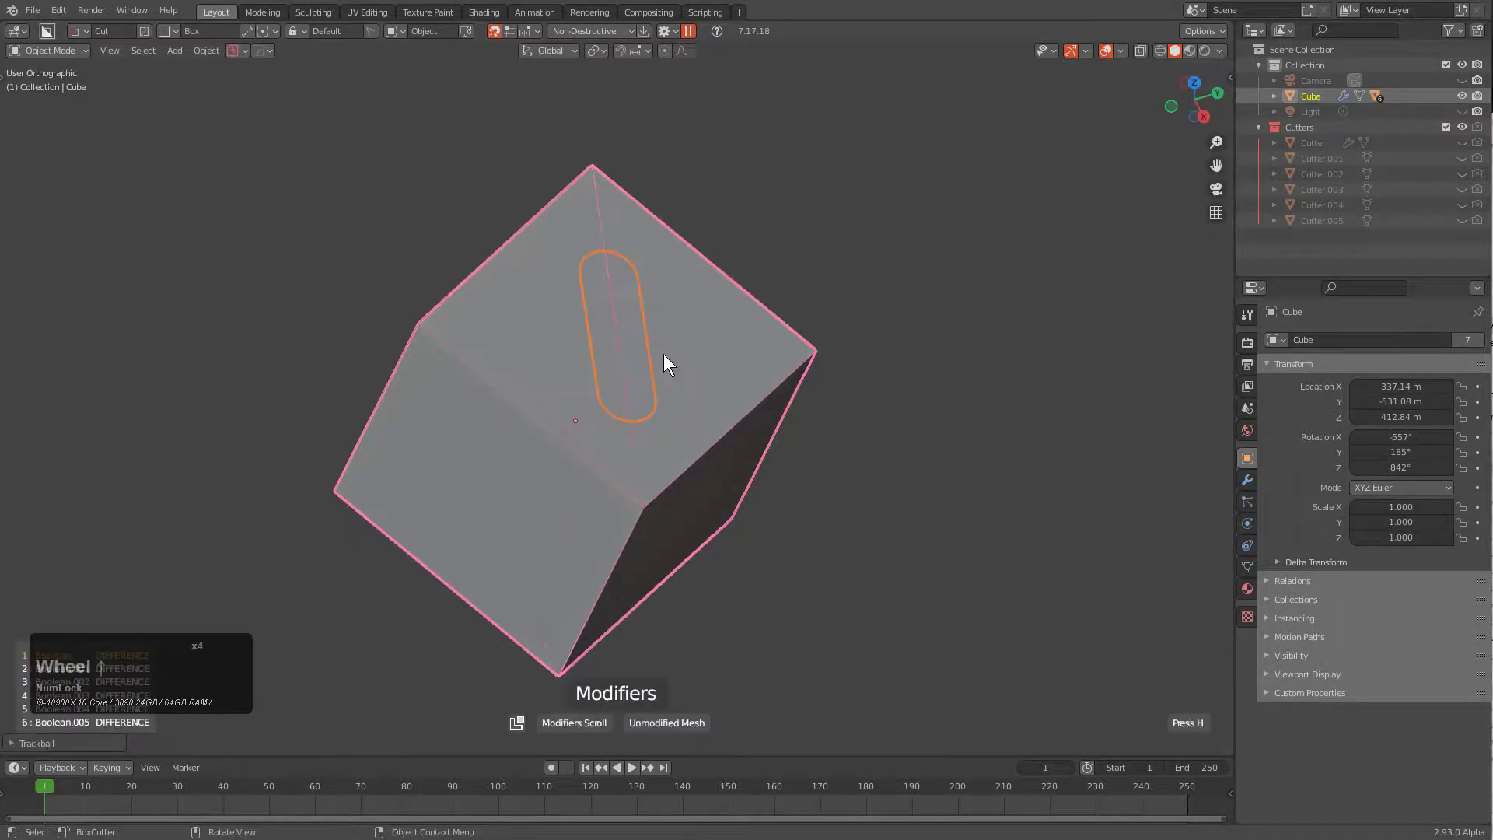
scroll(665, 355, down, 3)
scroll(664, 355, up, 3)
click(664, 355)
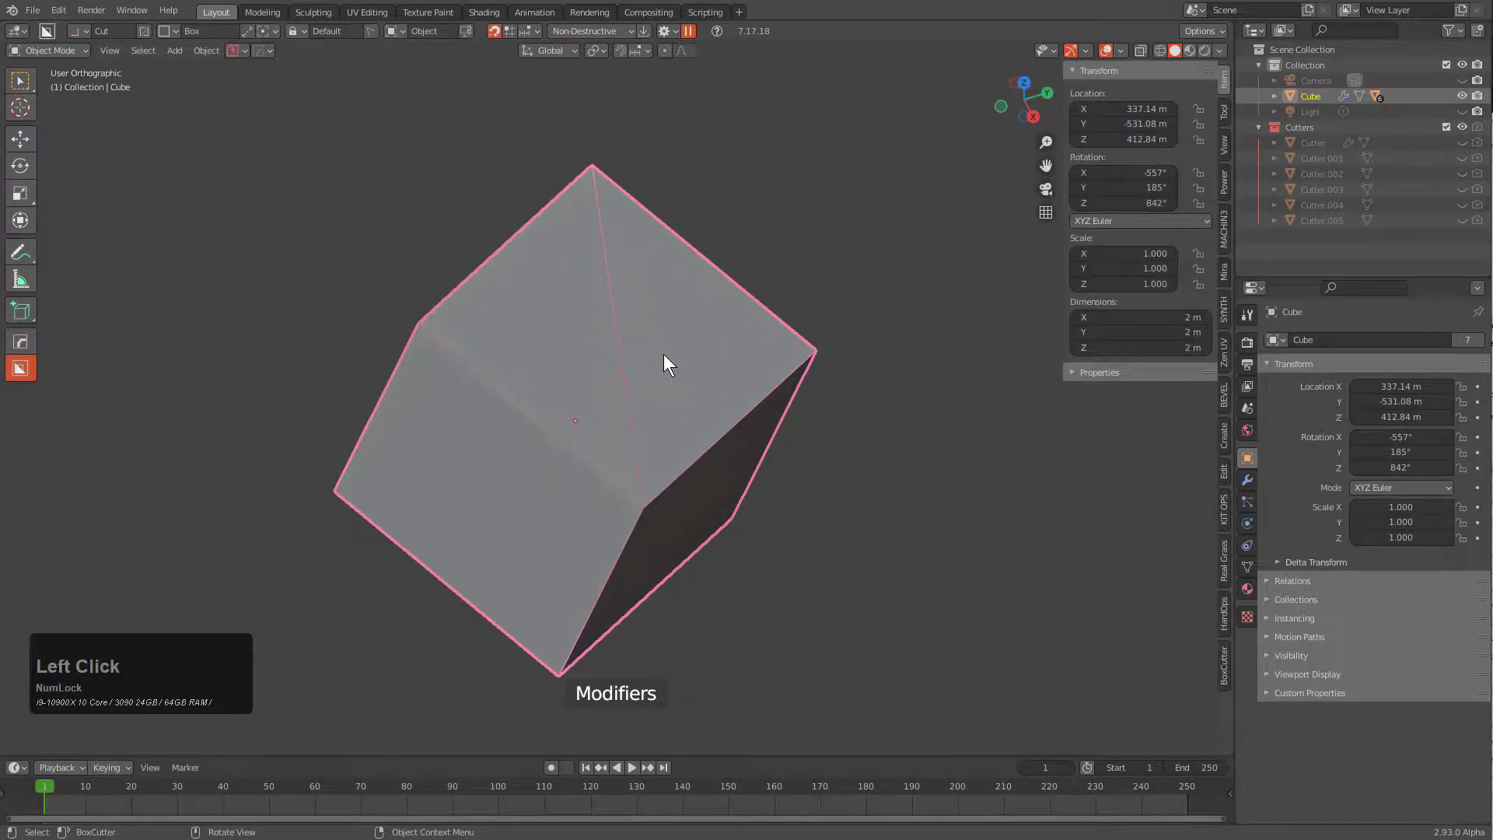
Step: Try a centred box cut 2.015 deep from the midpoint of the face's diagonal edge, and undo it
mouse_move(664, 362)
middle_down()
mouse_move(650, 370)
mouse_move(667, 384)
middle_up()
key(d)
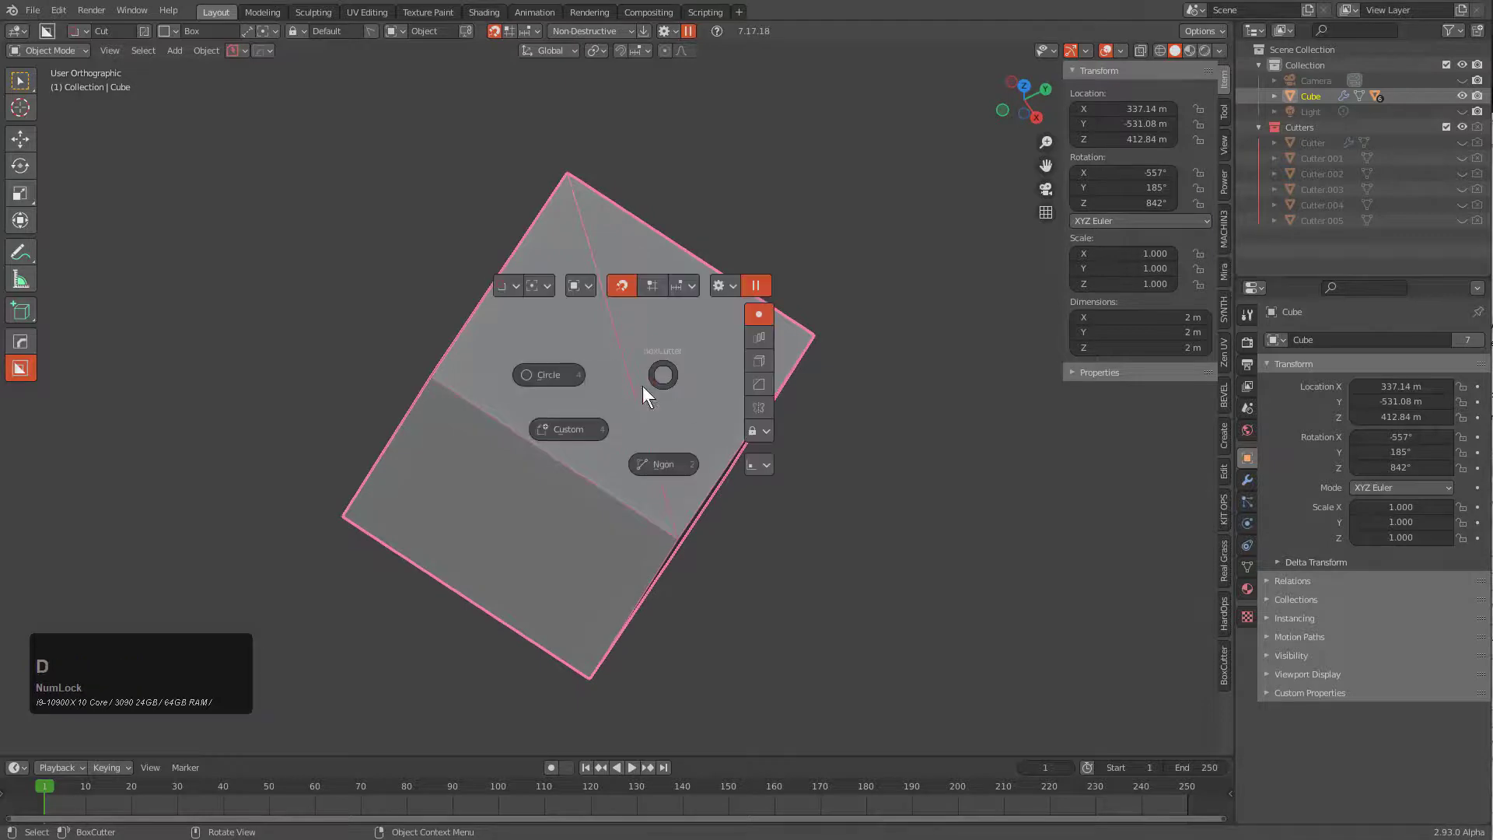
click(585, 430)
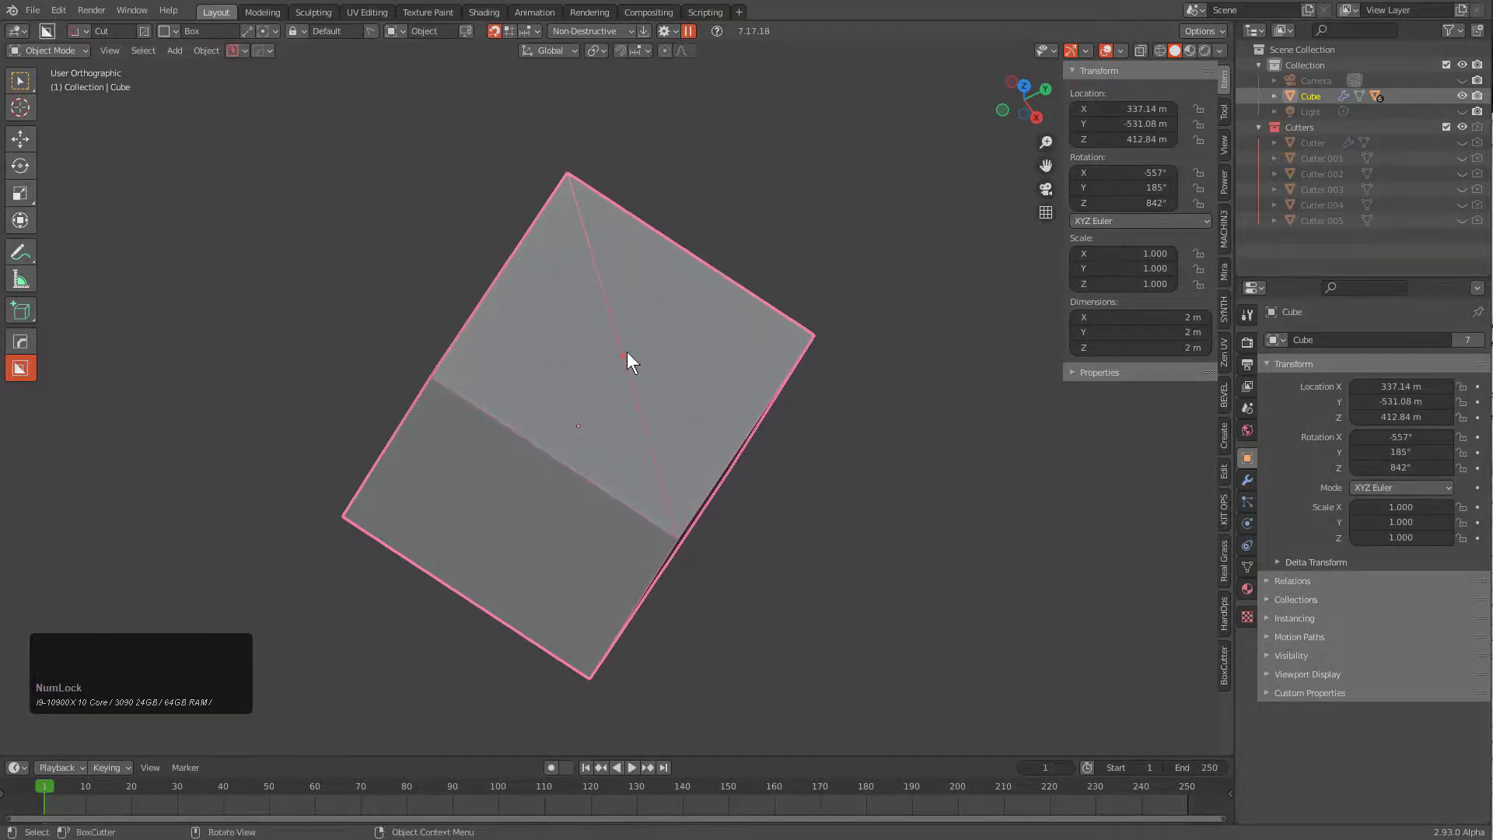
mouse_move(626, 351)
mouse_down()
mouse_move(628, 454)
mouse_move(668, 515)
mouse_up()
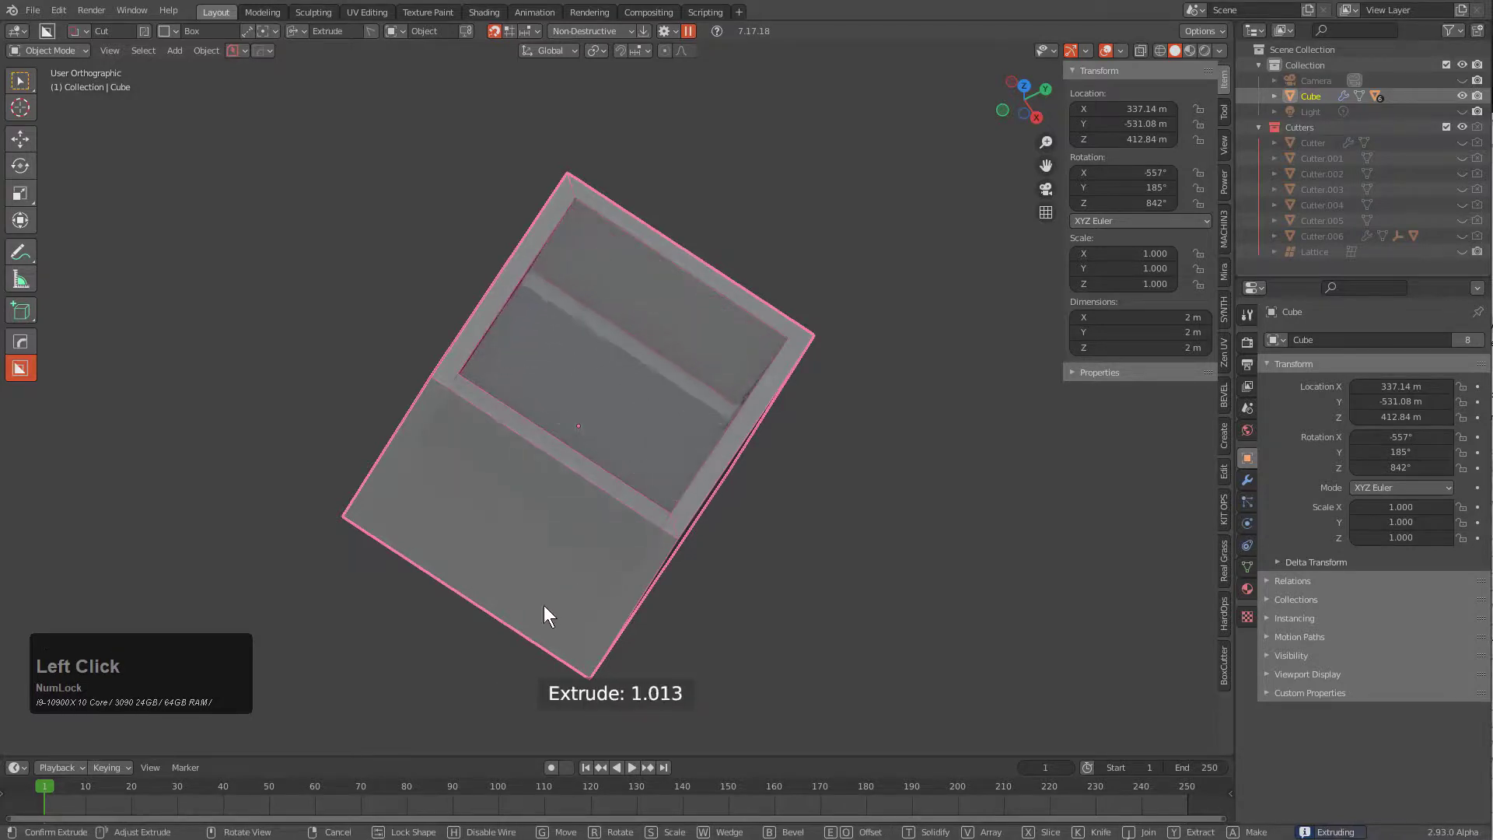
click(418, 717)
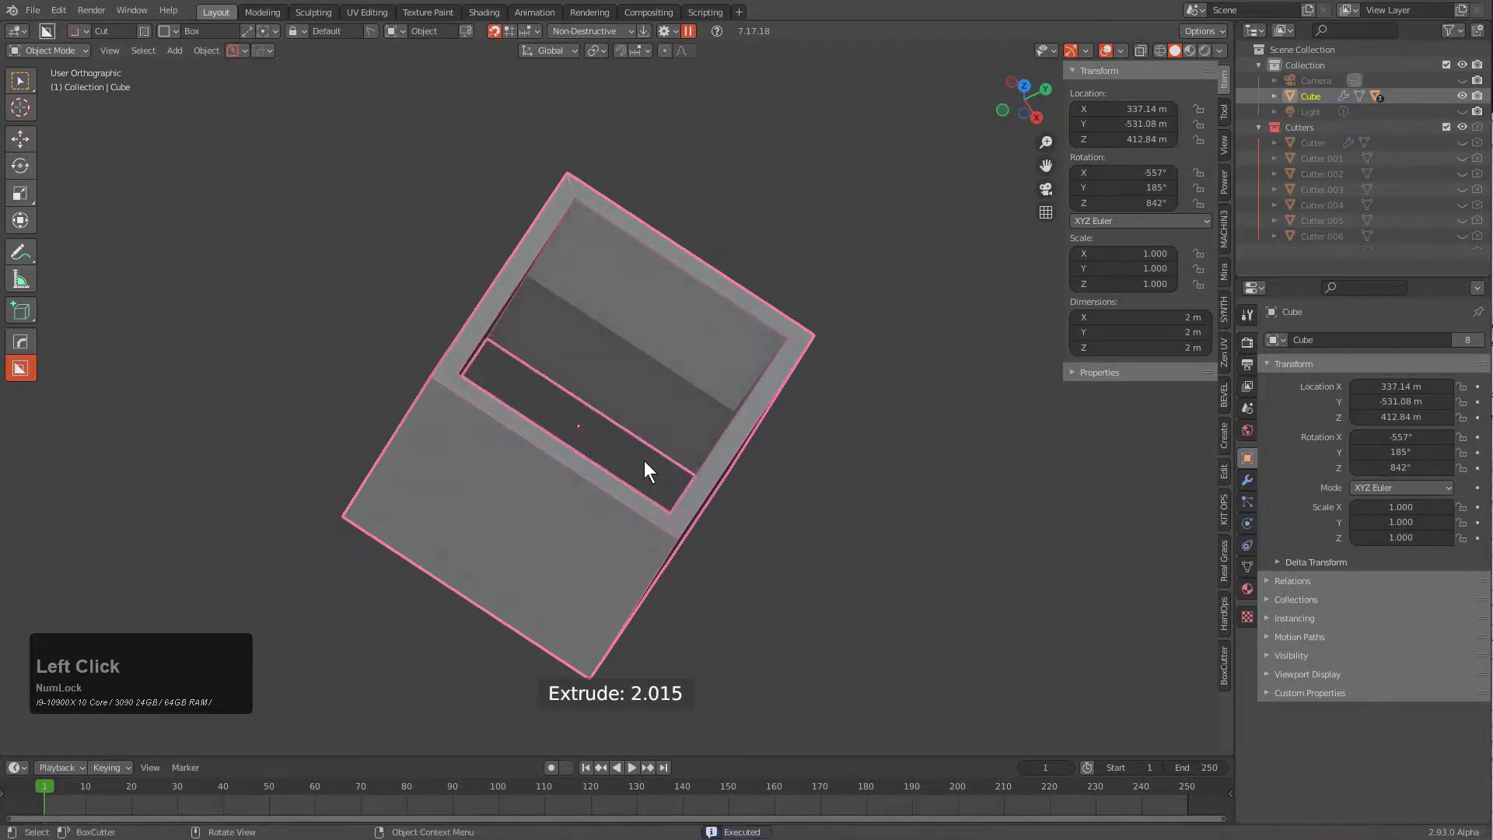
key(ctrl+z)
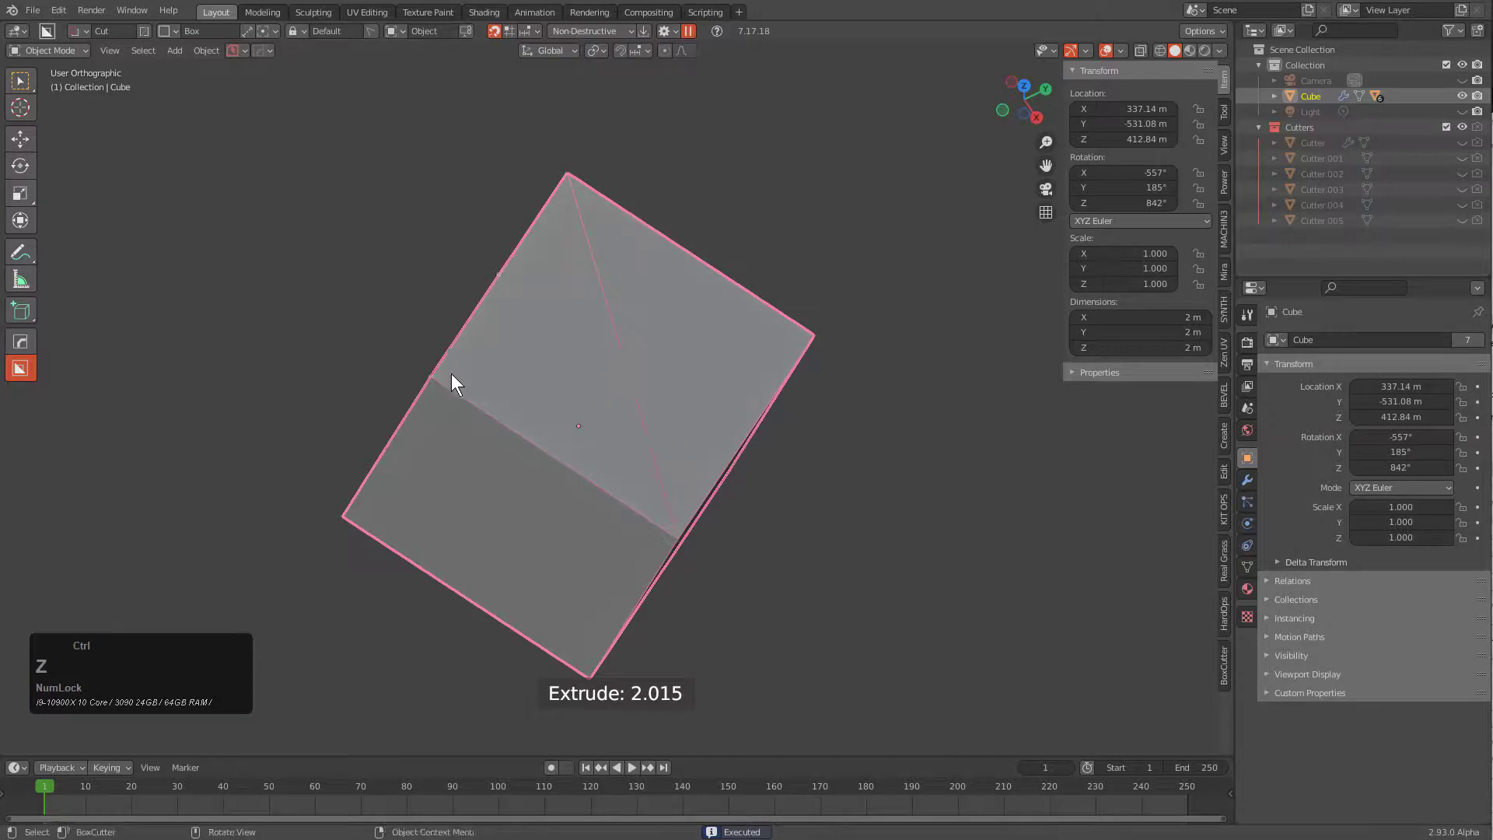
Step: Cut a centred box 0.492 deep into the side face adjoining the face with the diagonal edge
middle_drag(454, 377, 590, 366)
mouse_move(497, 470)
mouse_down()
mouse_move(607, 465)
mouse_move(622, 450)
mouse_up()
click(656, 426)
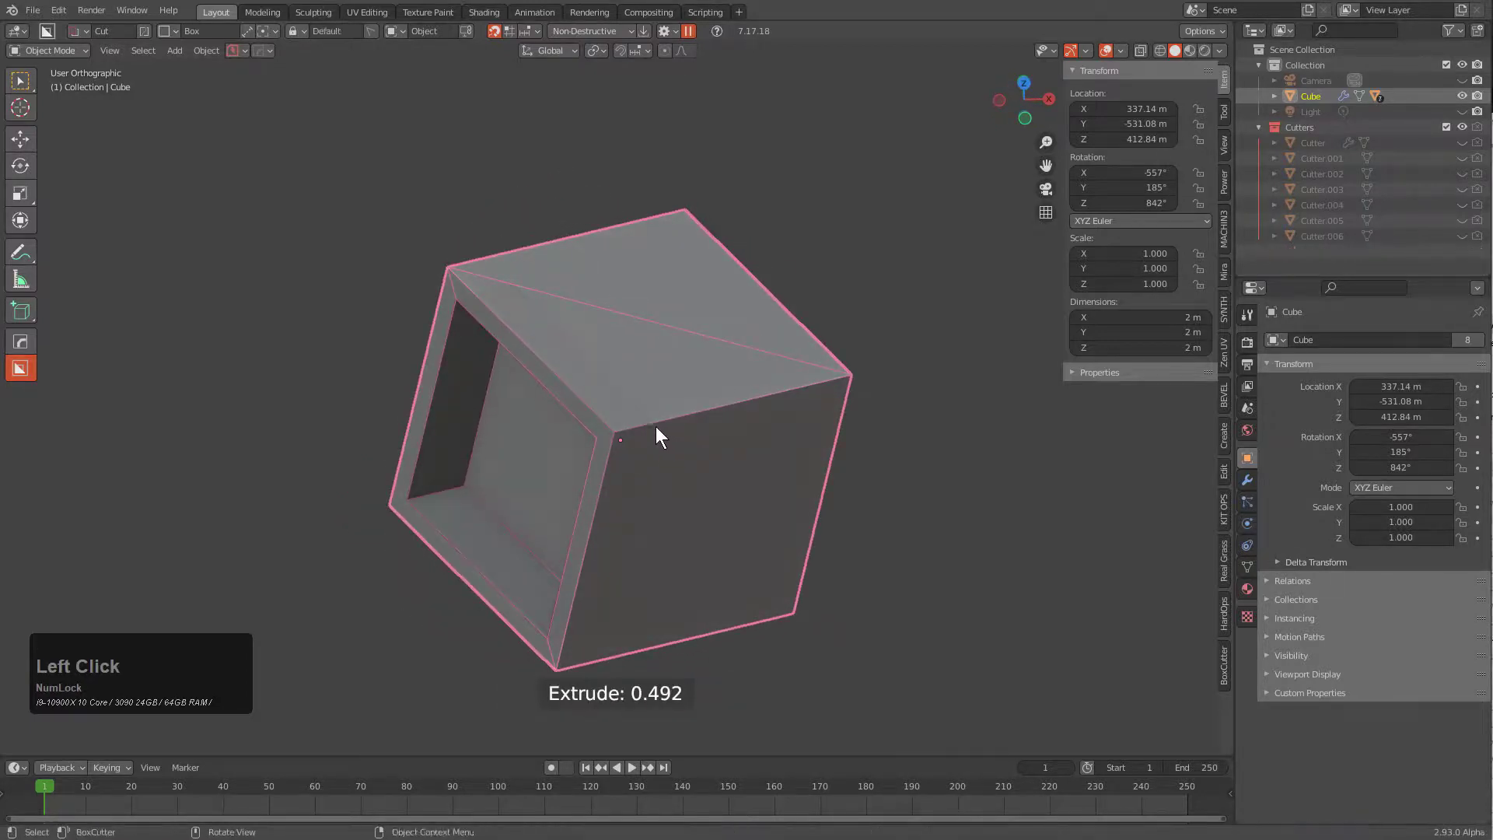
Step: Change the orient method from Nearest Edge and try a long narrow box cut about 0.331 deep across the diagonal edge
key(v)
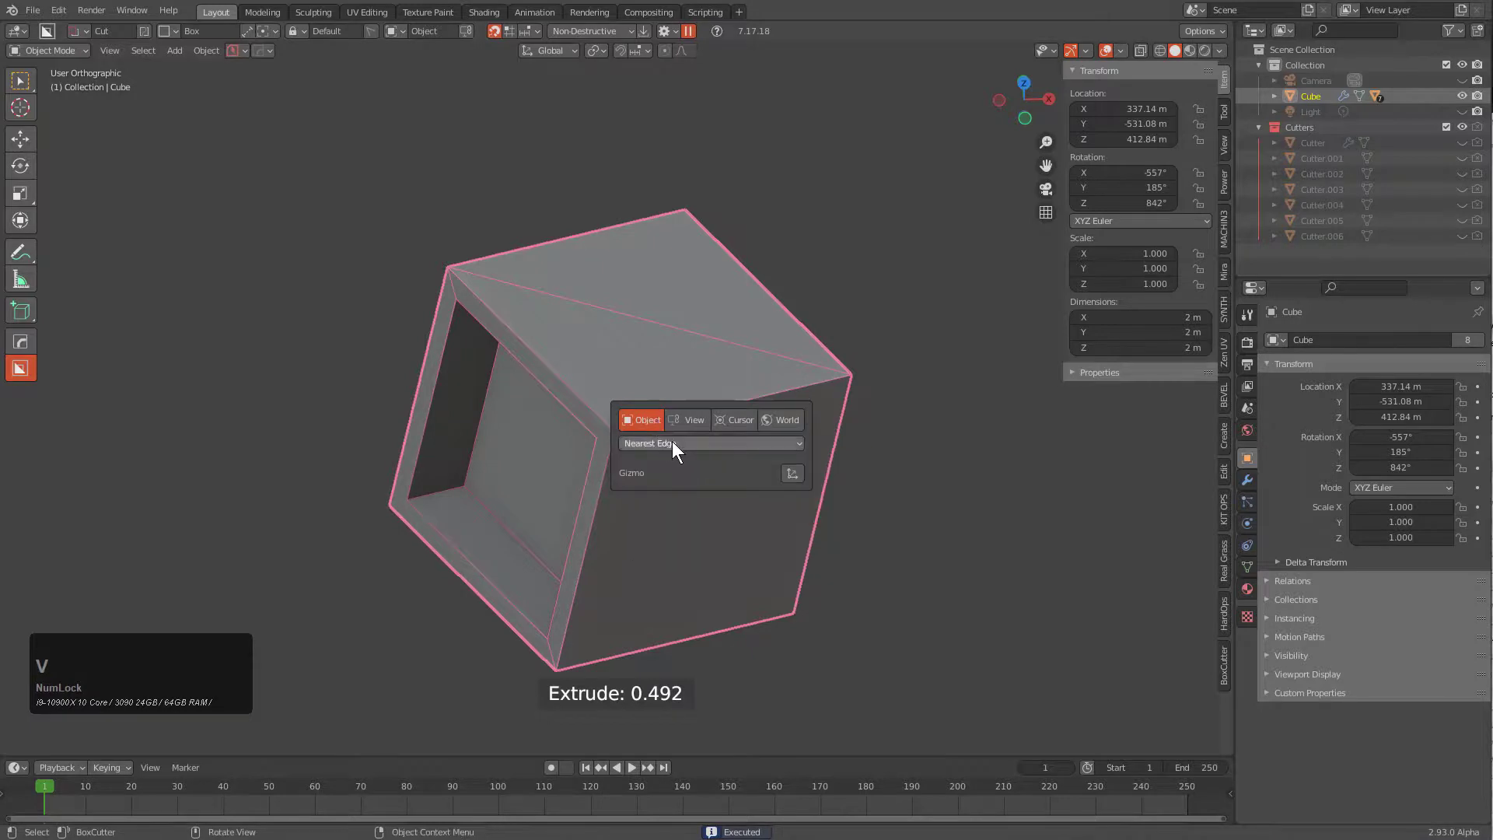
click(672, 441)
mouse_move(661, 420)
middle_down()
mouse_move(619, 353)
mouse_move(630, 338)
middle_up()
mouse_move(642, 345)
mouse_down()
mouse_move(707, 371)
mouse_move(777, 443)
mouse_move(770, 363)
mouse_up()
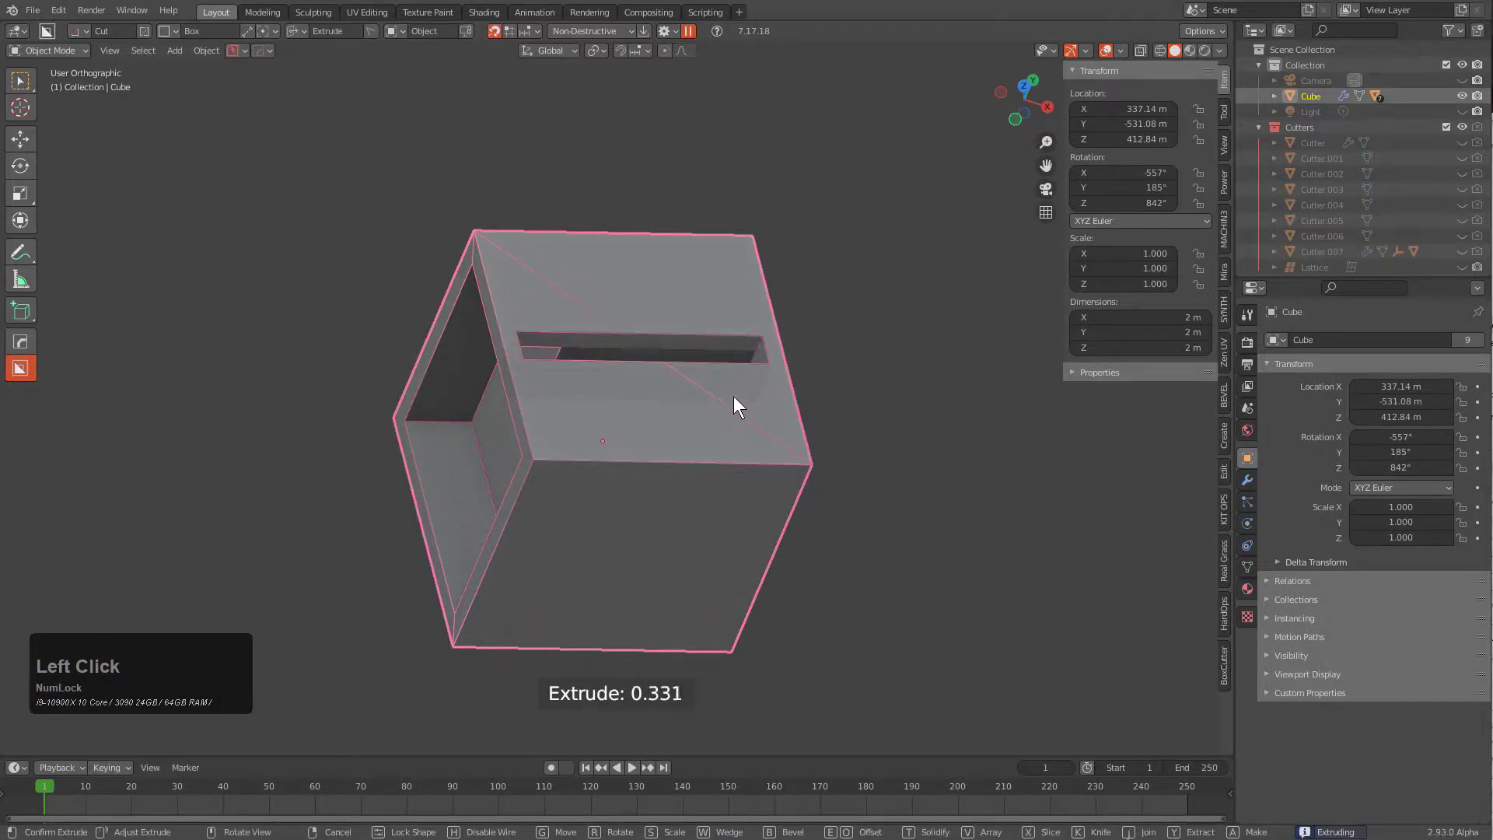
right_click(734, 395)
Step: Try drawing boxes on the face with the diagonal edge, one about 0.66 by 0.77, and cancel them
mouse_move(561, 292)
mouse_down()
mouse_move(661, 372)
mouse_move(617, 399)
mouse_move(637, 407)
mouse_up()
right_click(635, 393)
drag(633, 340, 748, 427)
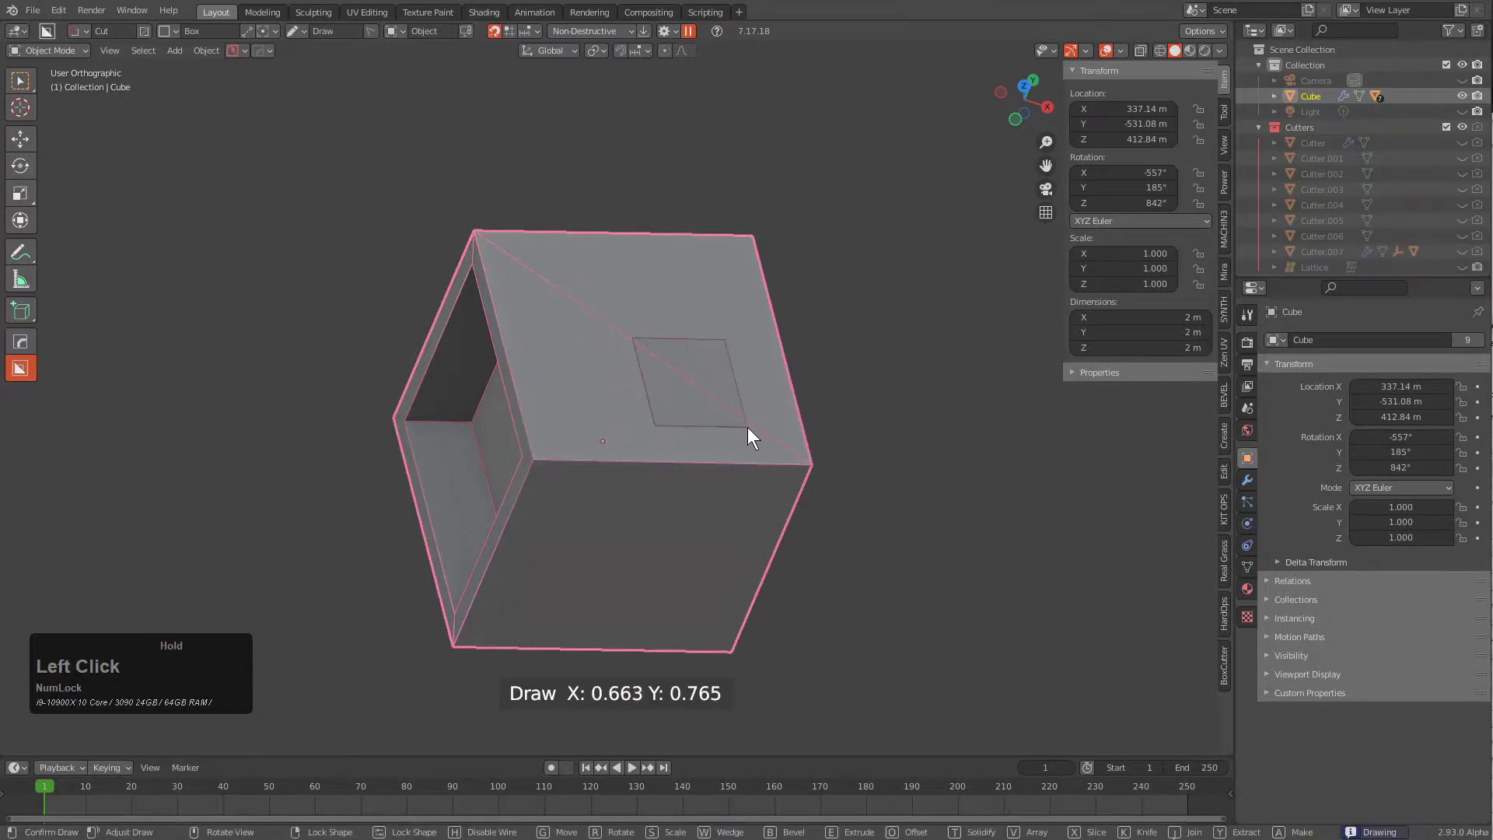
right_click(748, 427)
Step: Set the orient method to Longest Edge and draw a narrow box about 0.2 by 0.83 along the face's diagonal edge
key(v)
click(674, 383)
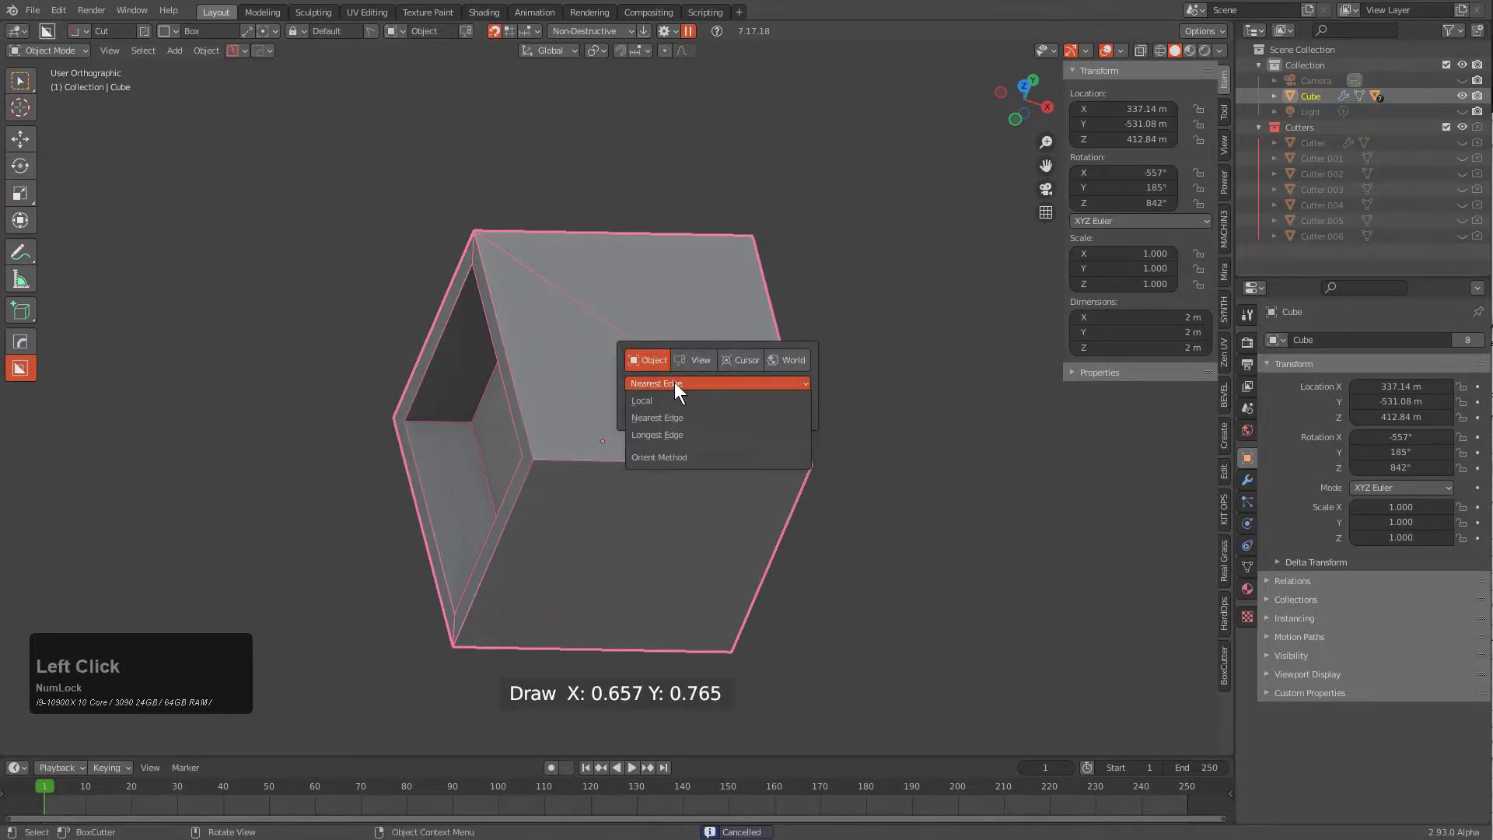
click(681, 432)
mouse_move(589, 320)
mouse_down()
mouse_move(684, 384)
mouse_move(705, 378)
mouse_up()
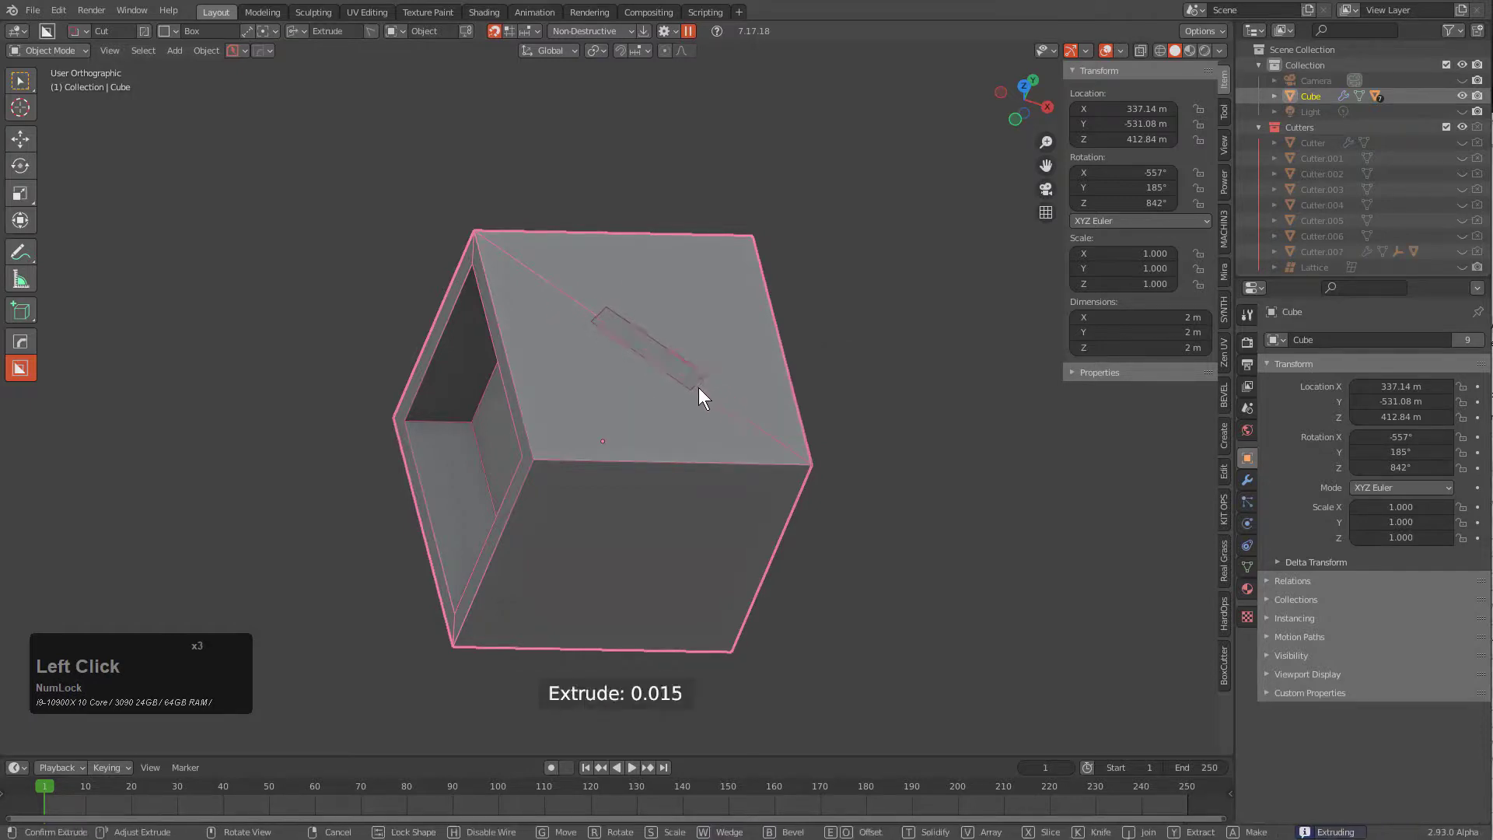
middle_drag(695, 399, 706, 370)
scroll(706, 371, up, 2)
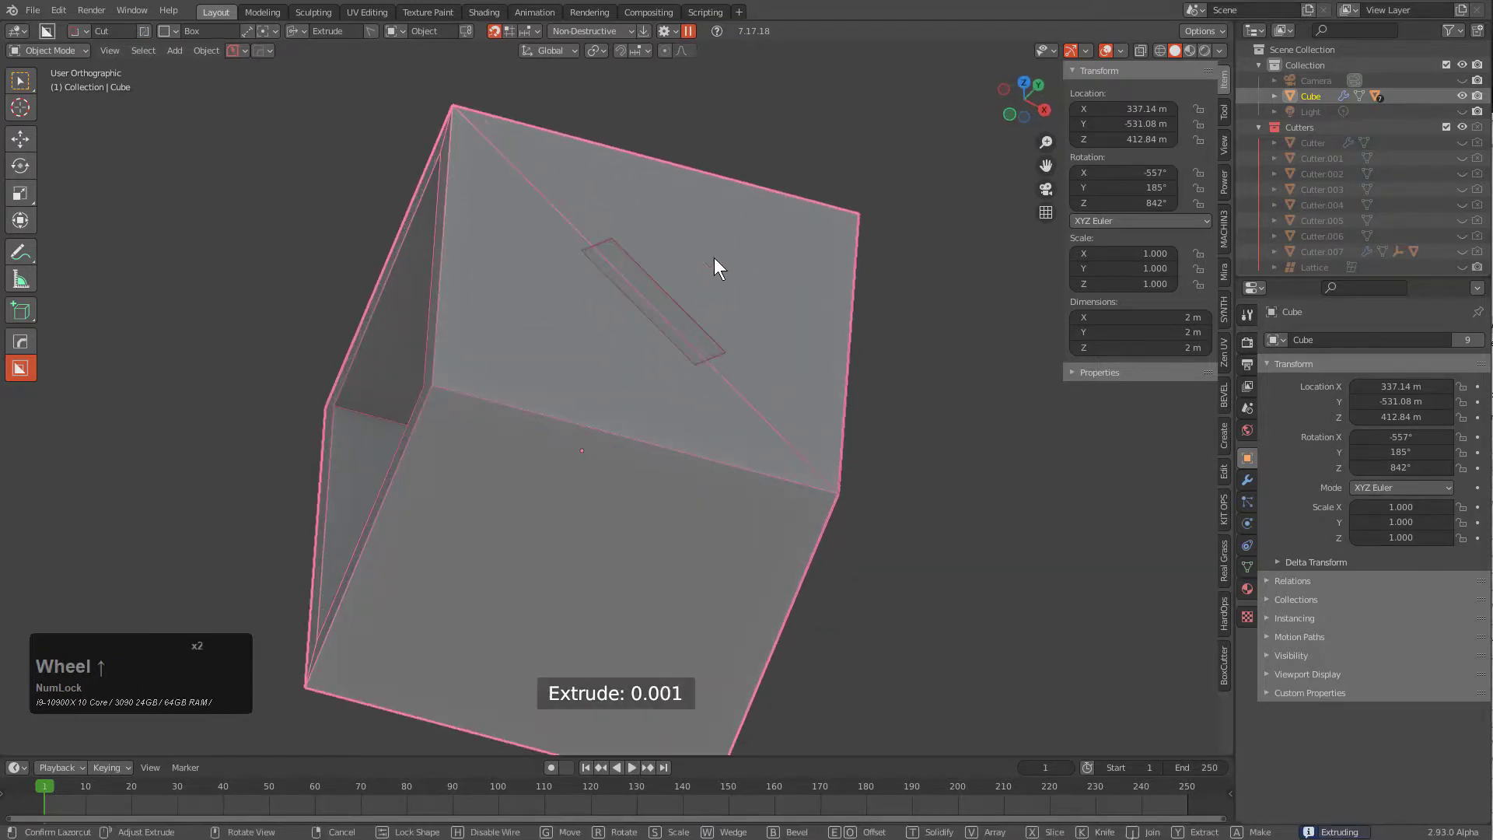
Step: Offset the narrow cutter above the face, extrude it 0.548 into the cube, and lock the shape
key(e)
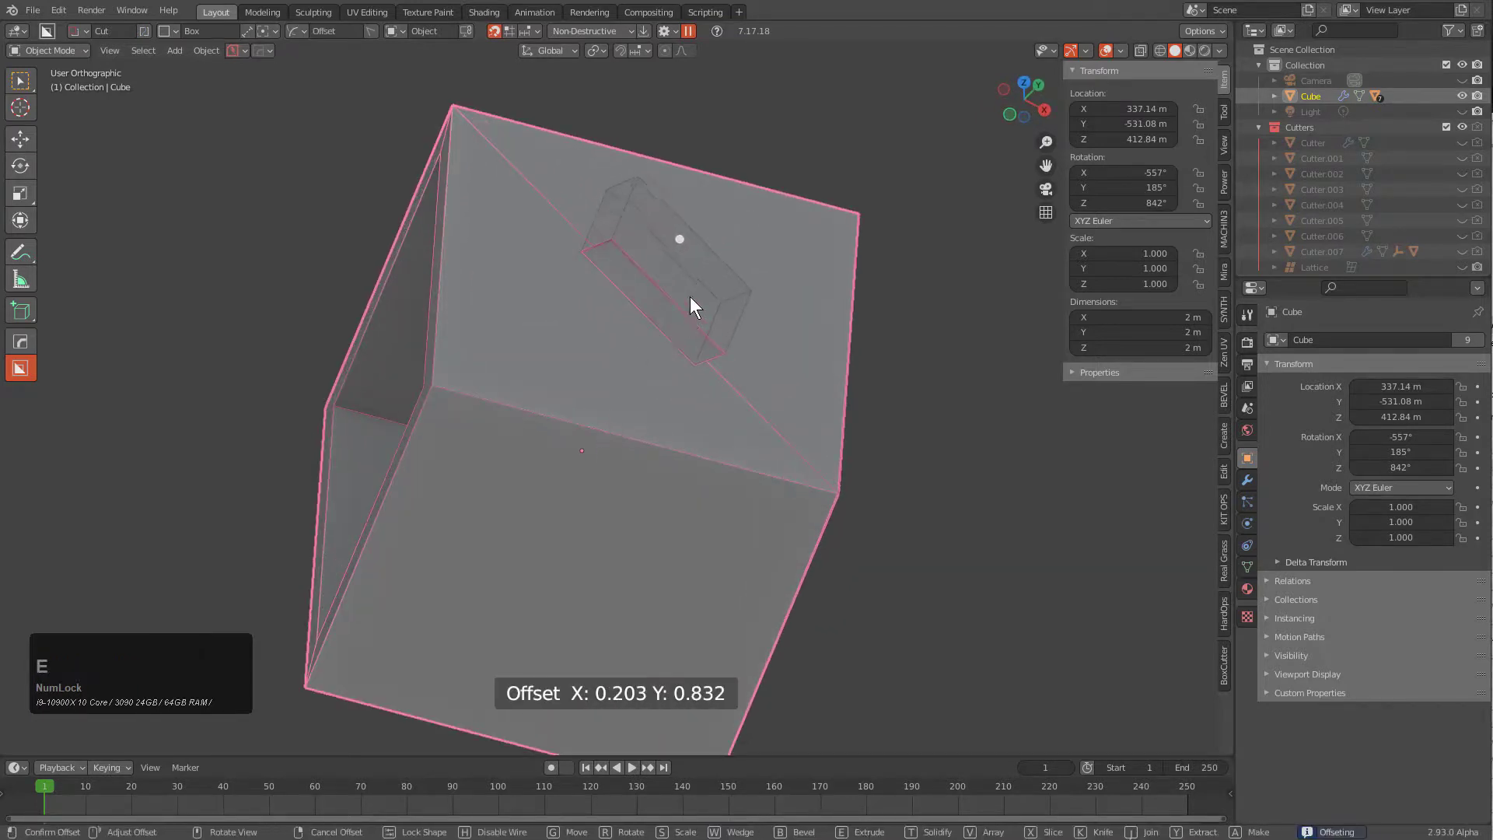
key(e)
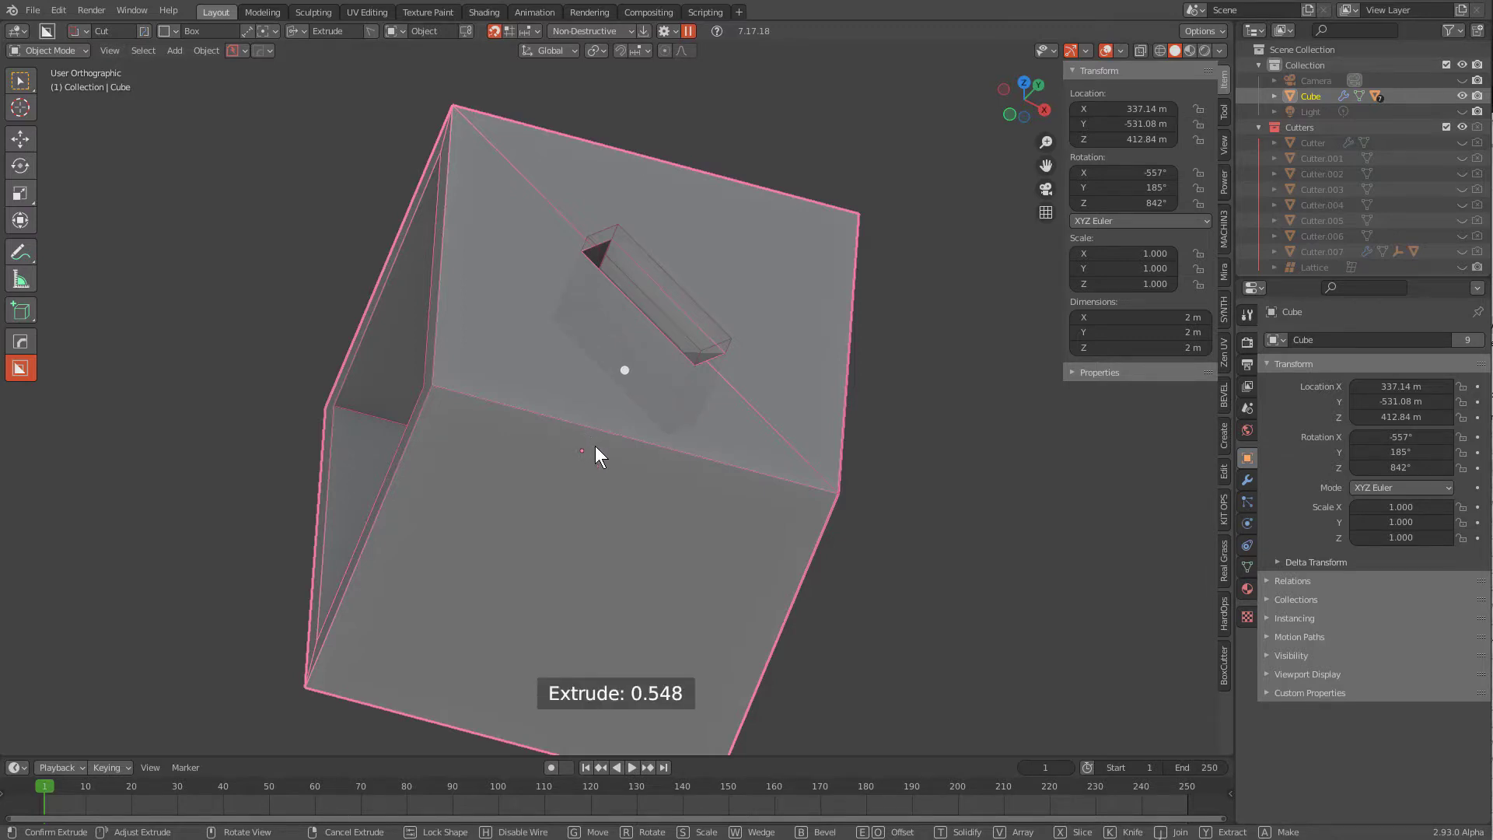
click(596, 448)
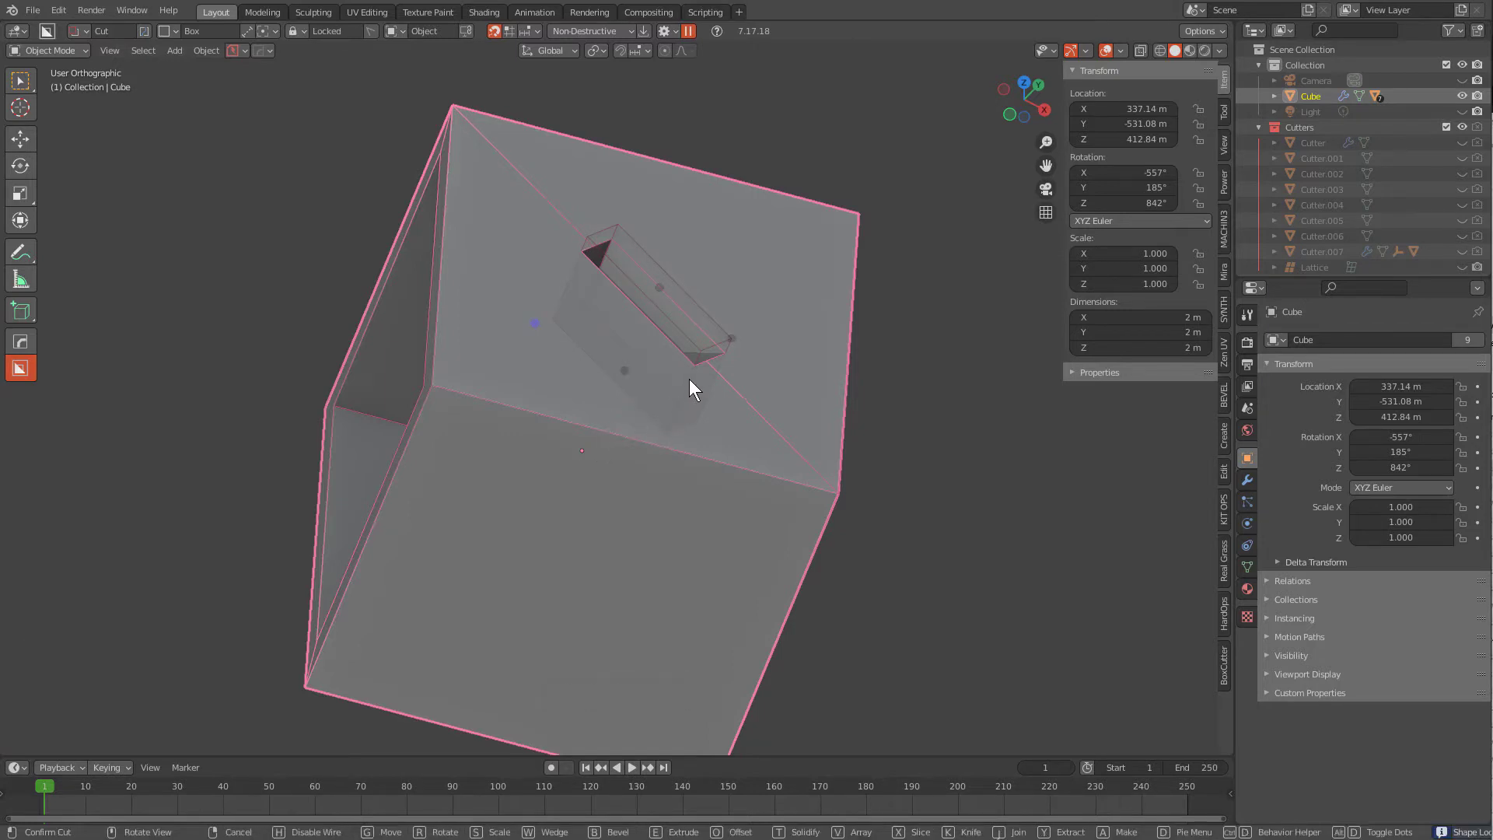
middle_drag(689, 386, 593, 385)
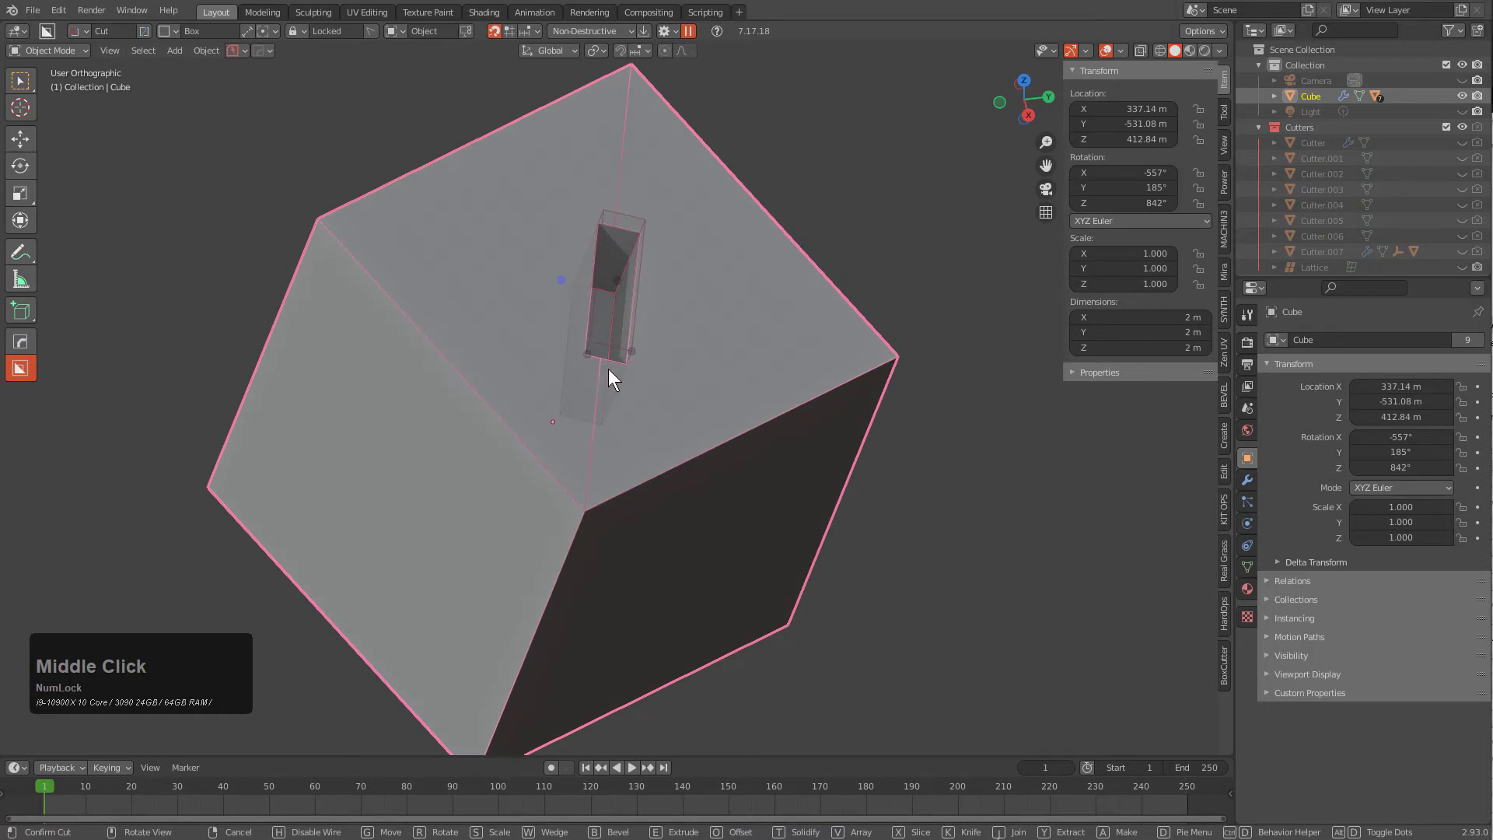